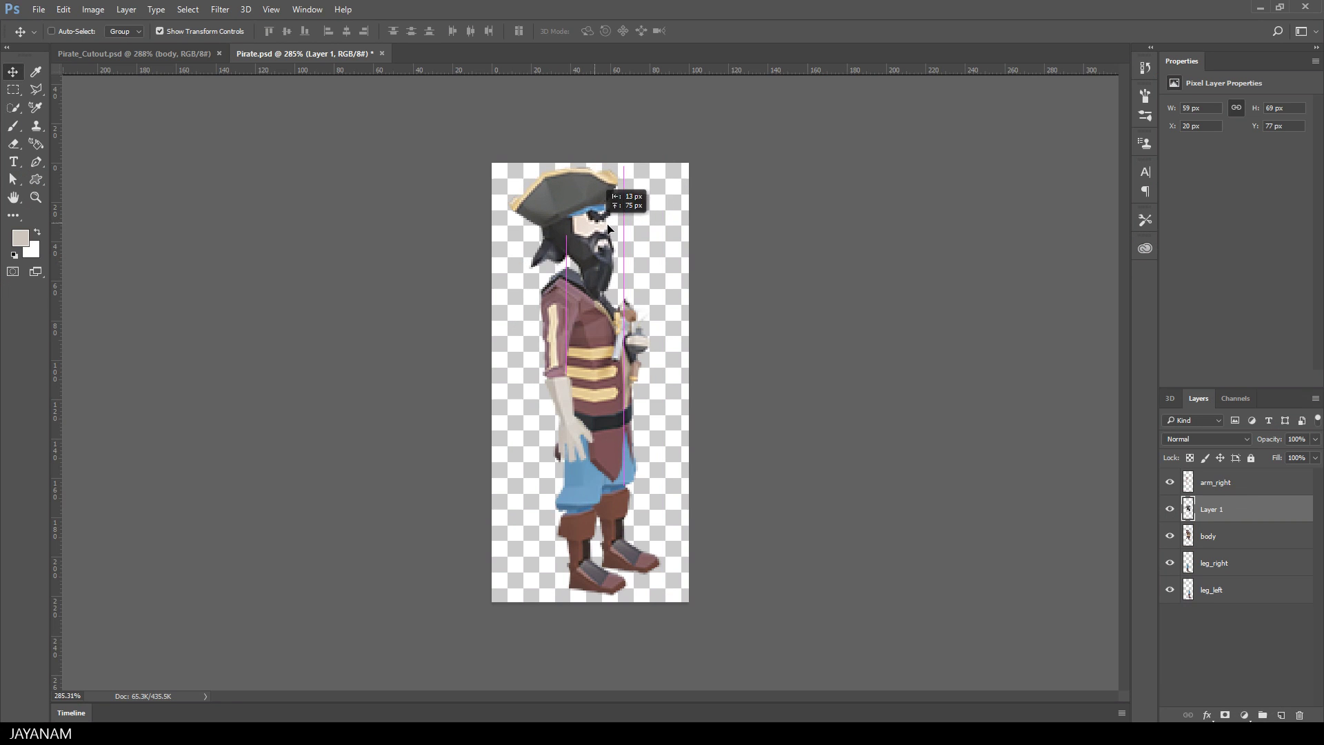
# Drag the pirate's head layer in Pirate.psd to X 21 px, Y 0 px
pyautogui.moveTo(606, 200); pyautogui.dragTo(611, 201)
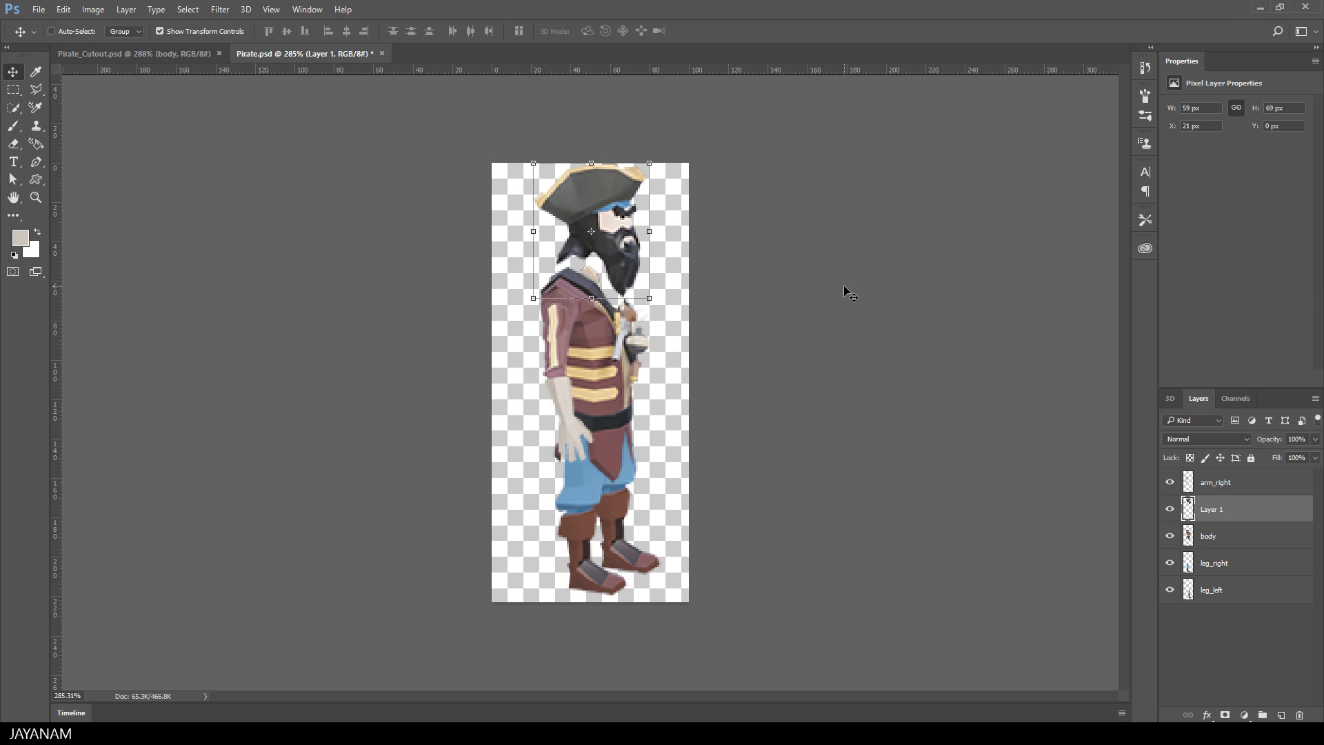
# Delete Layer 1 from Pirate.psd and hide the grey background Layer 1 in Pirate_Cutout.psd
pyautogui.press('Delete')
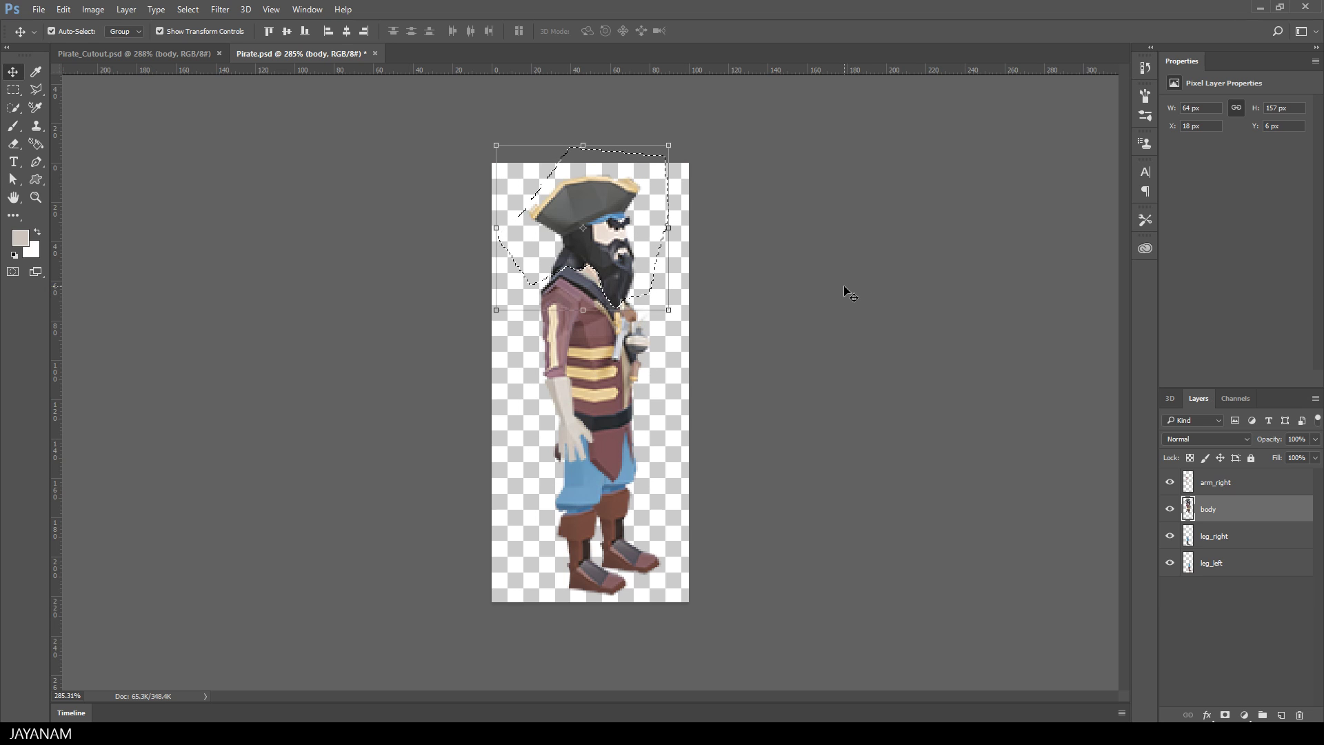
pyautogui.click(140, 54)
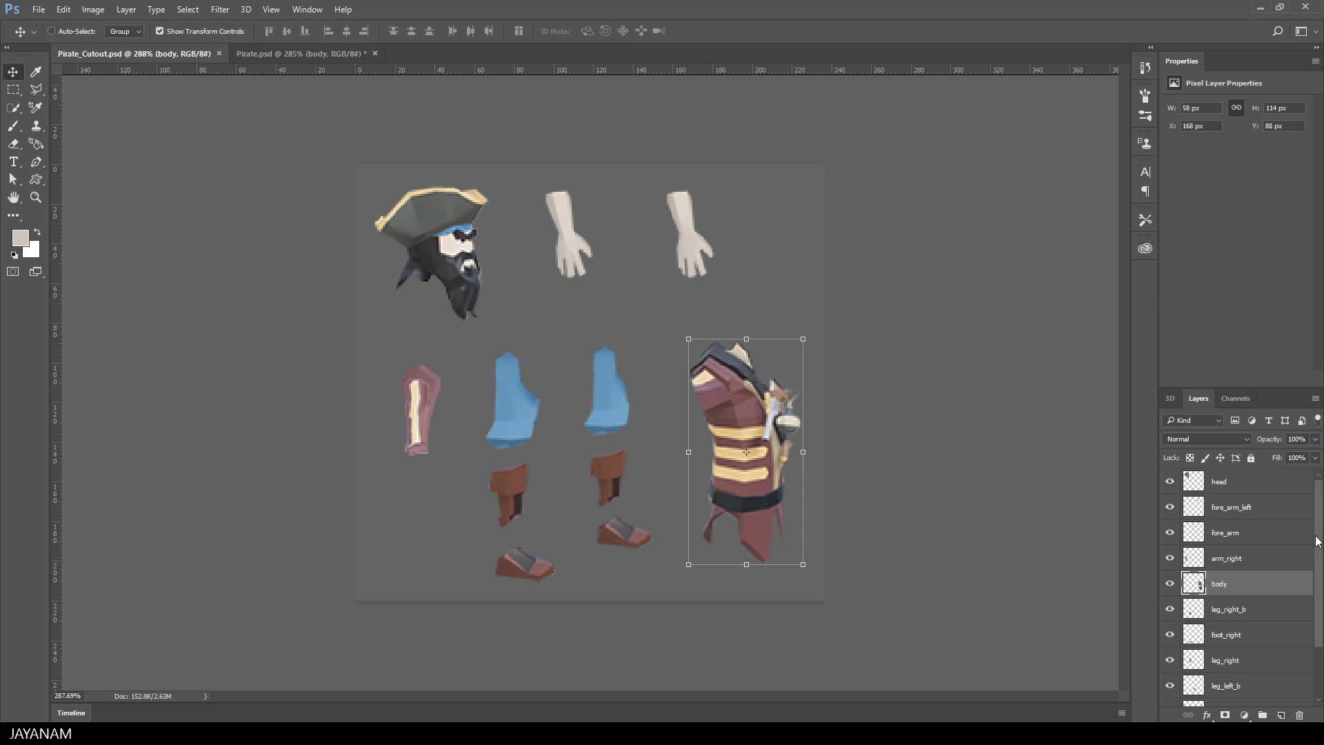
pyautogui.moveTo(1318, 540)
pyautogui.mouseDown()
pyautogui.moveTo(1319, 670)
pyautogui.moveTo(1318, 534)
pyautogui.mouseUp()
pyautogui.scroll(-3, 1248, 633)
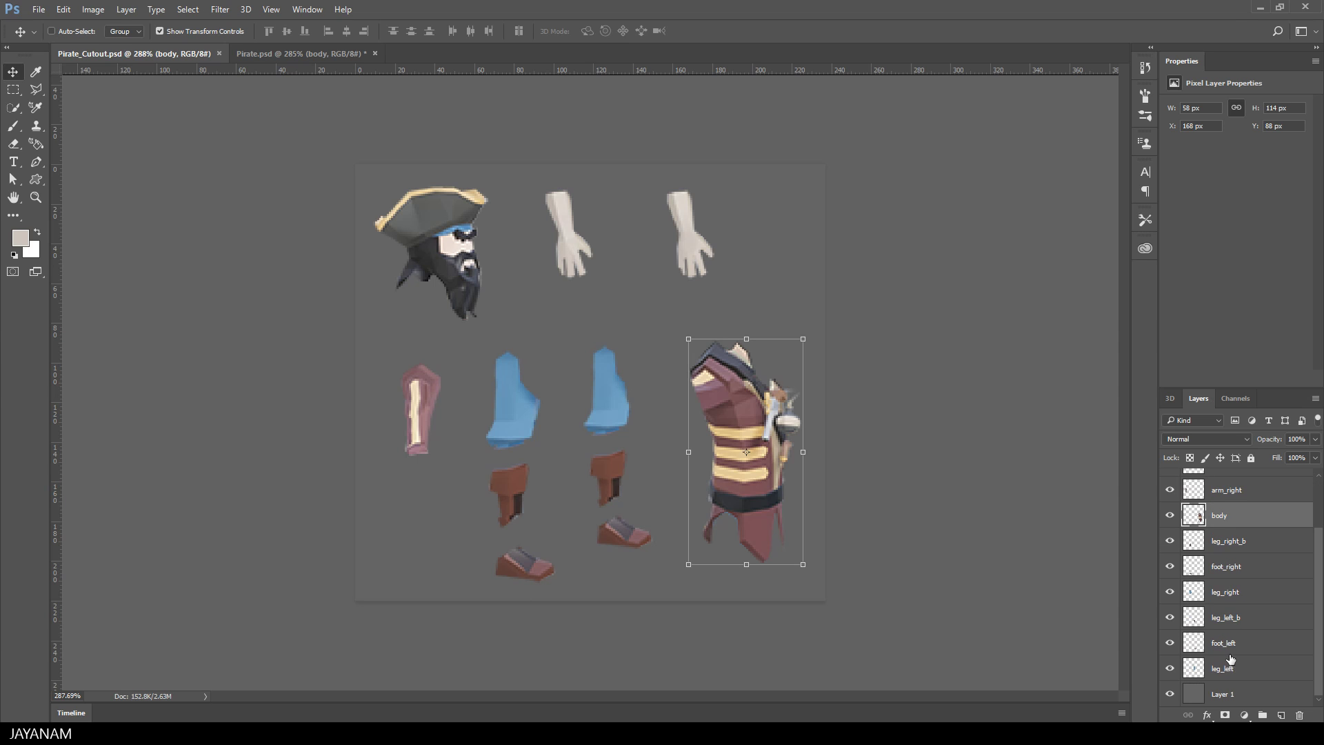
pyautogui.click(1170, 694)
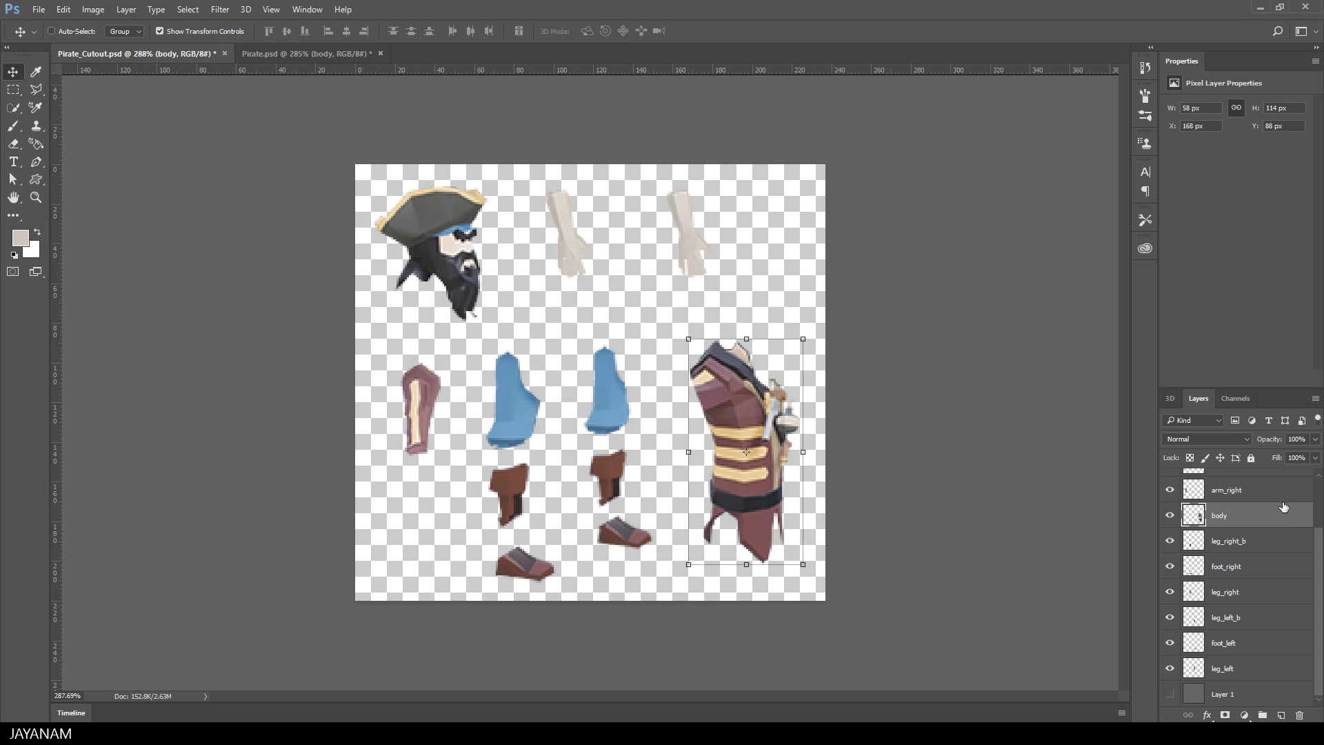
# Set Export Layers to Files to visible layers only, into Textures, with file prefix Pirate_
pyautogui.click(38, 11)
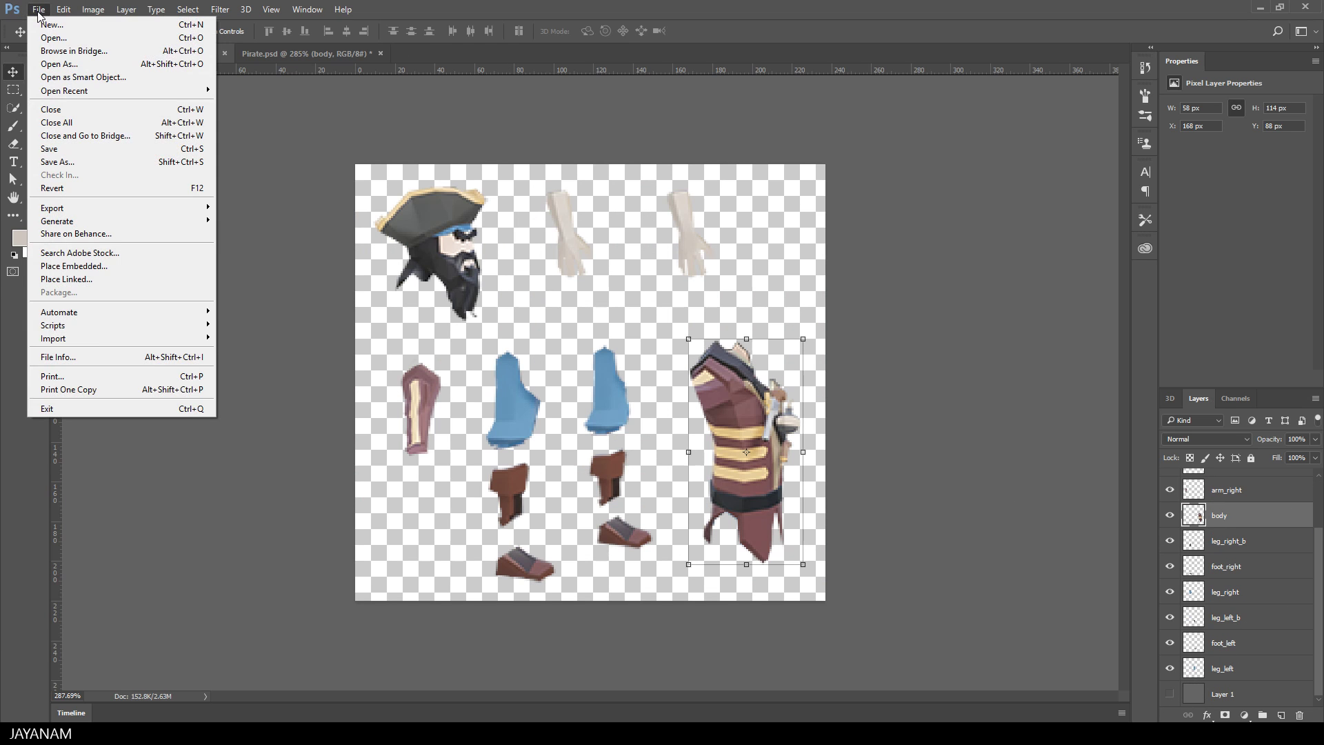
pyautogui.moveTo(89, 213)
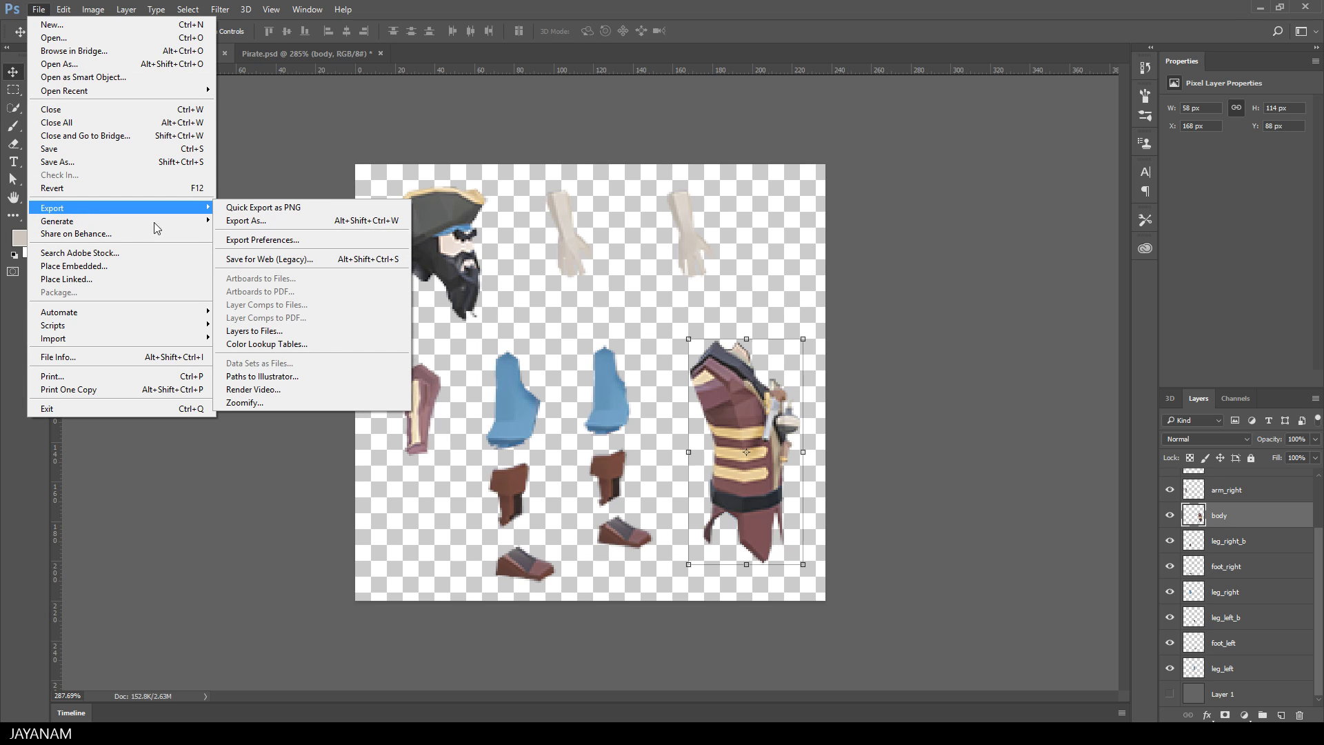
pyautogui.click(296, 331)
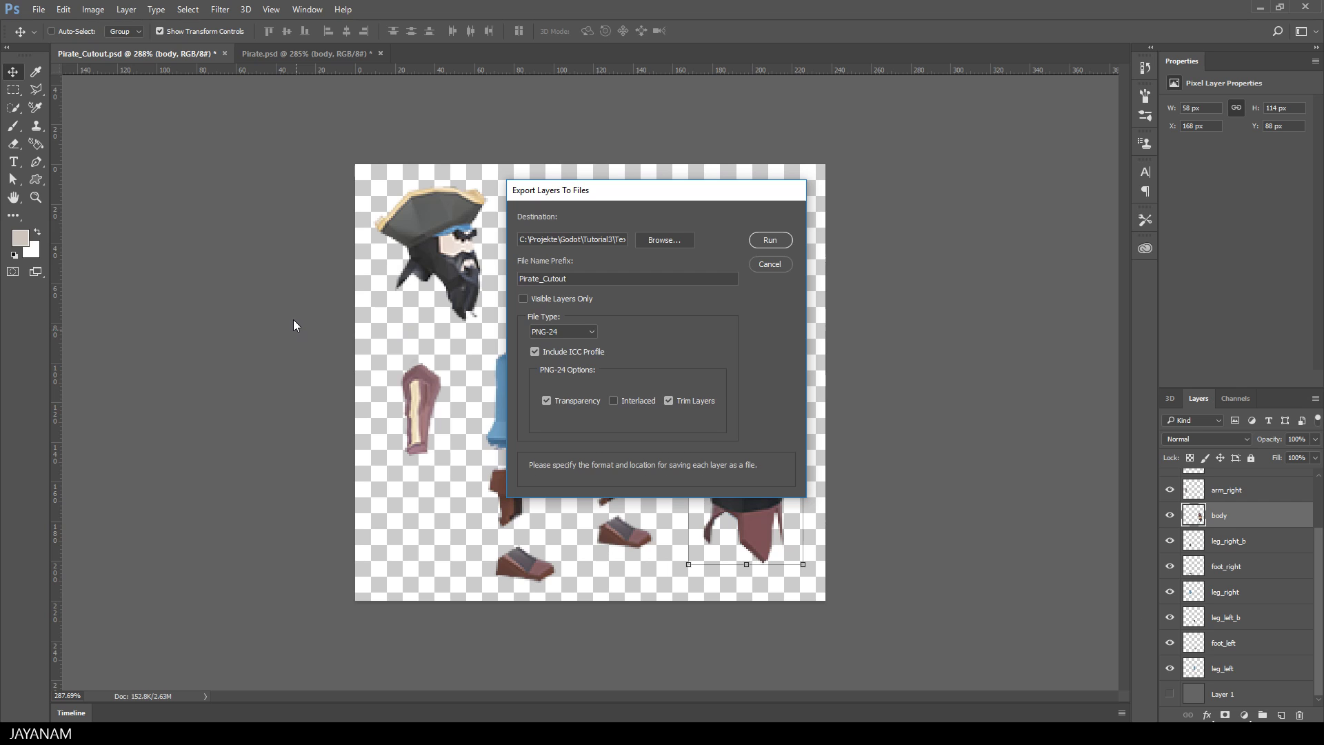
pyautogui.moveTo(547, 239); pyautogui.dragTo(659, 240)
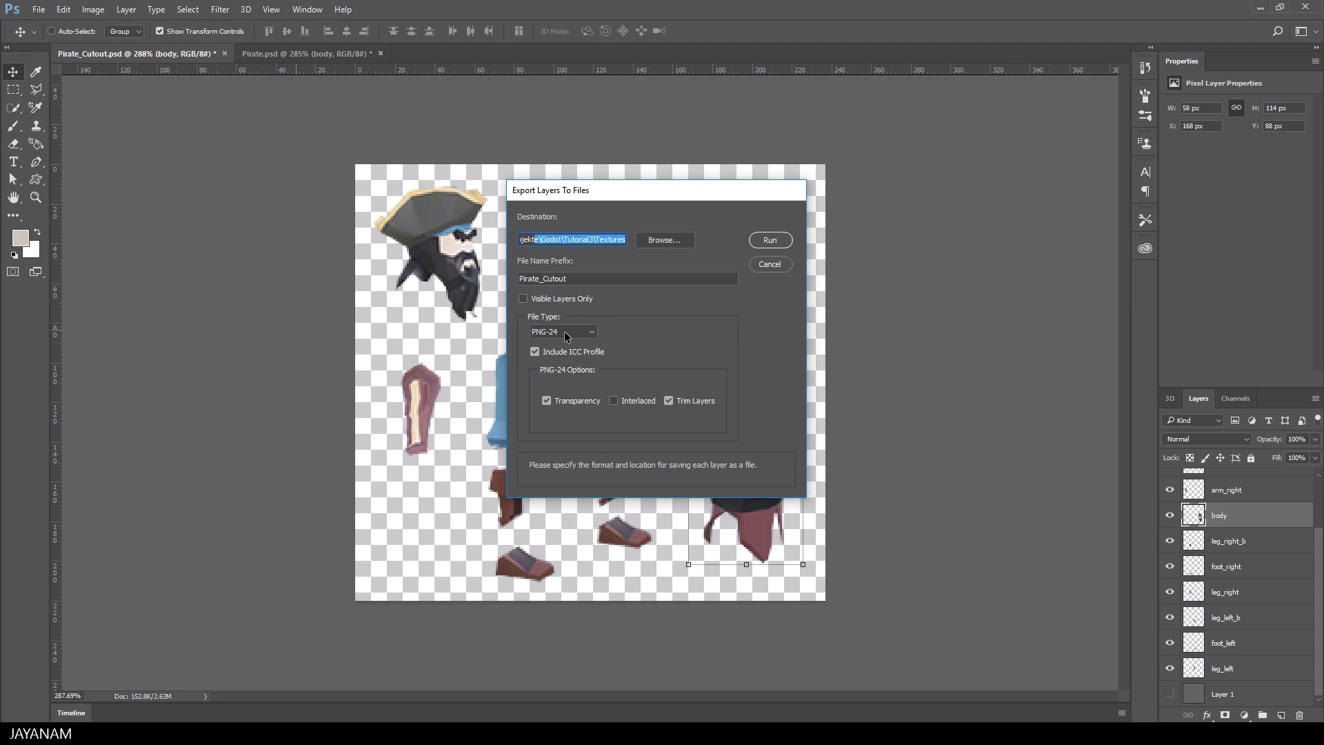
pyautogui.click(551, 301)
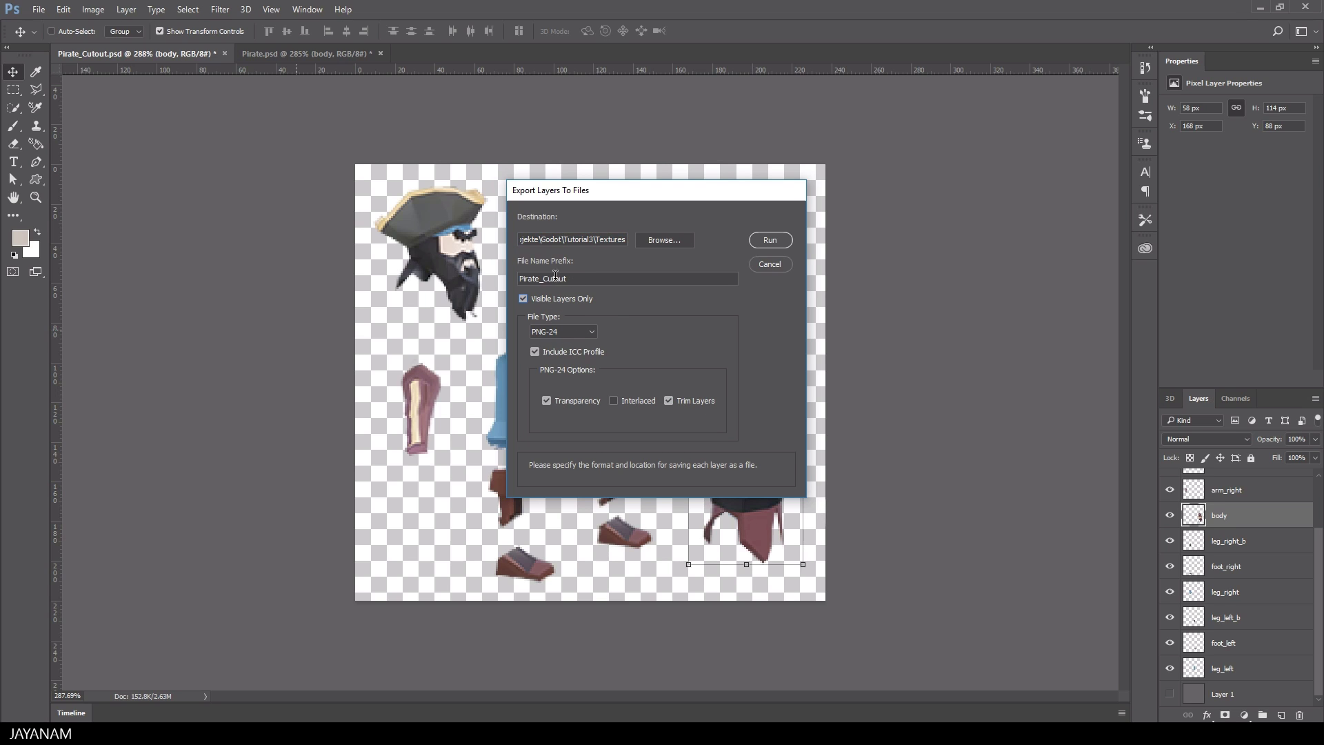
pyautogui.moveTo(543, 278); pyautogui.dragTo(626, 280)
pyautogui.press('BackSpace')
# Run the layer export and inspect several exported pirate part PNGs in the Textures folder
pyautogui.click(770, 240)
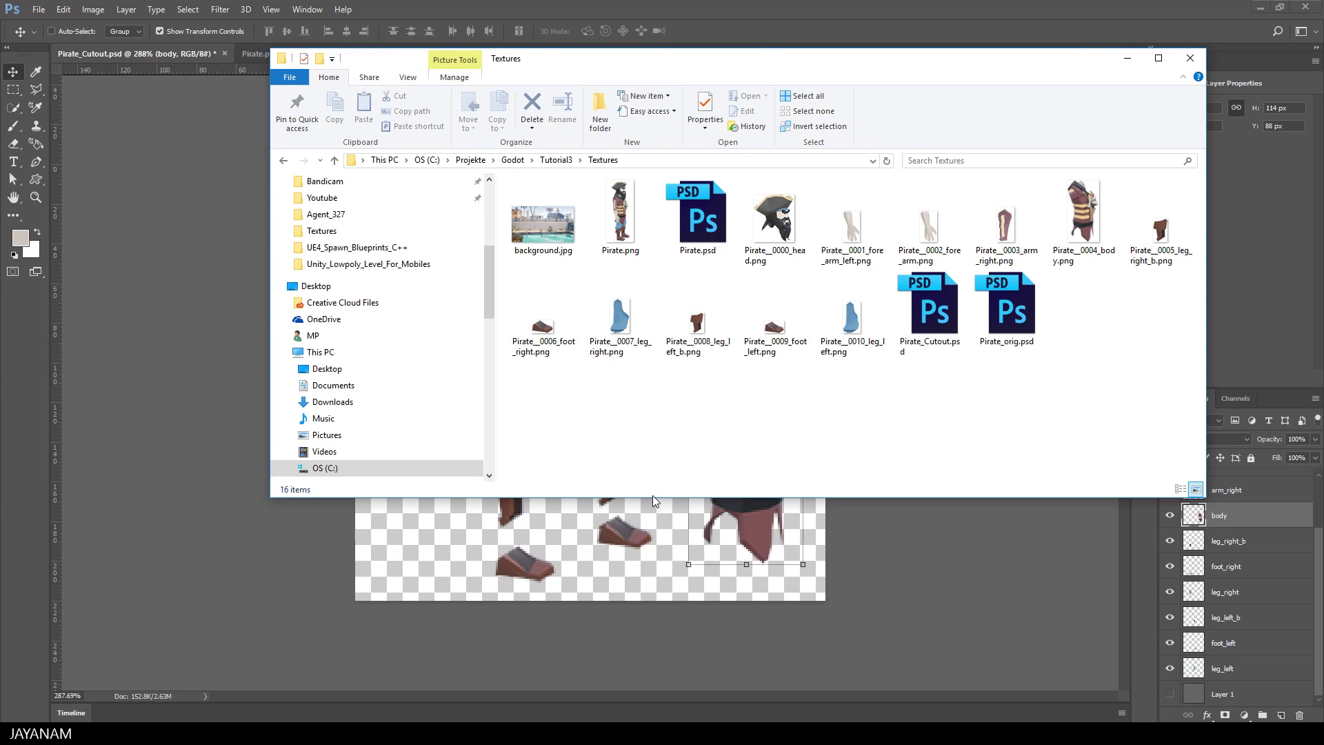
pyautogui.click(859, 231)
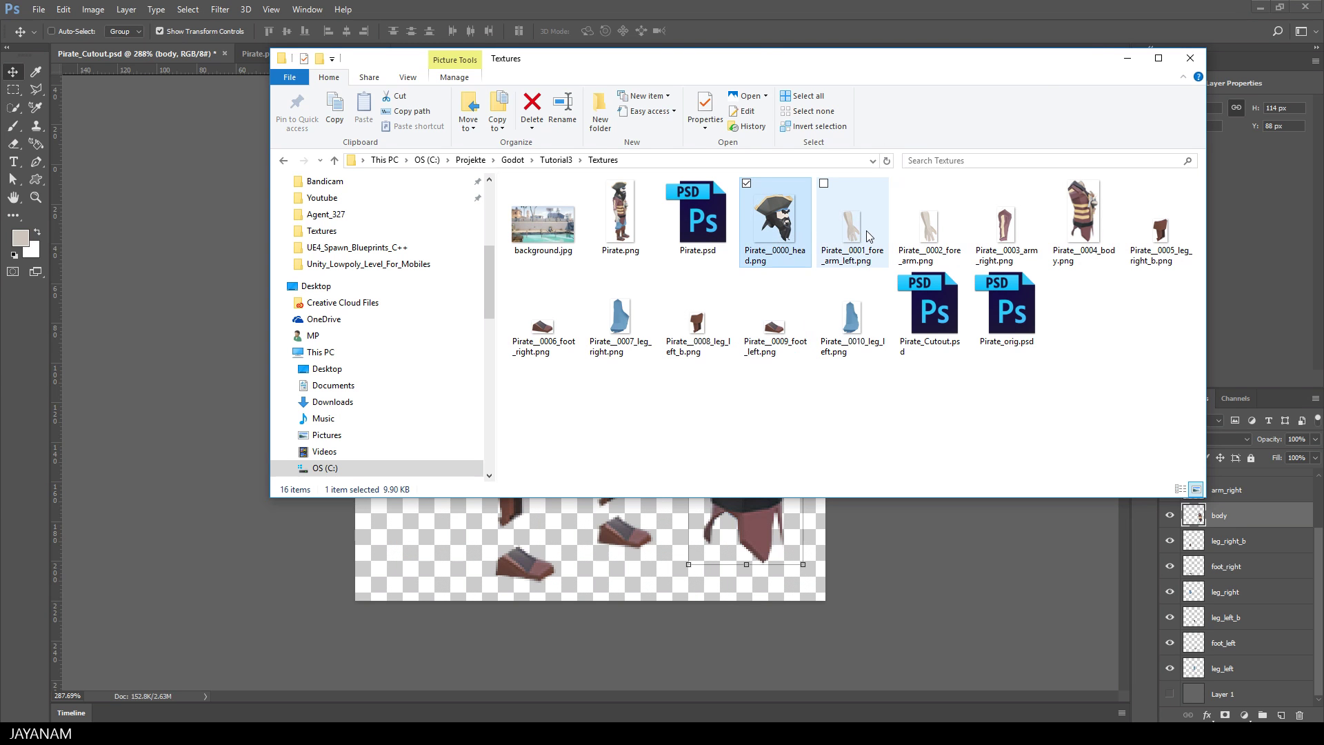
pyautogui.click(1160, 233)
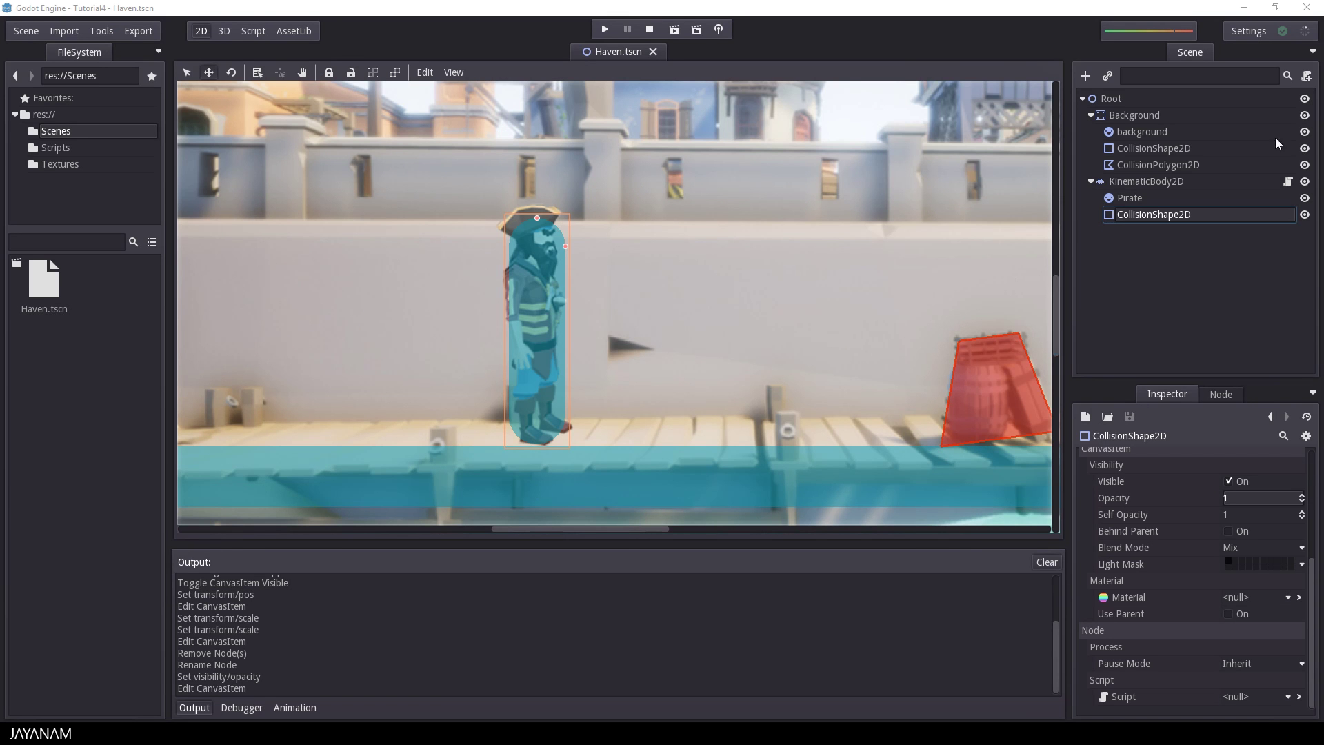
# Select the Pirate sprite, toggle its visibility, and open the Textures folder in FileSystem
pyautogui.click(1151, 182)
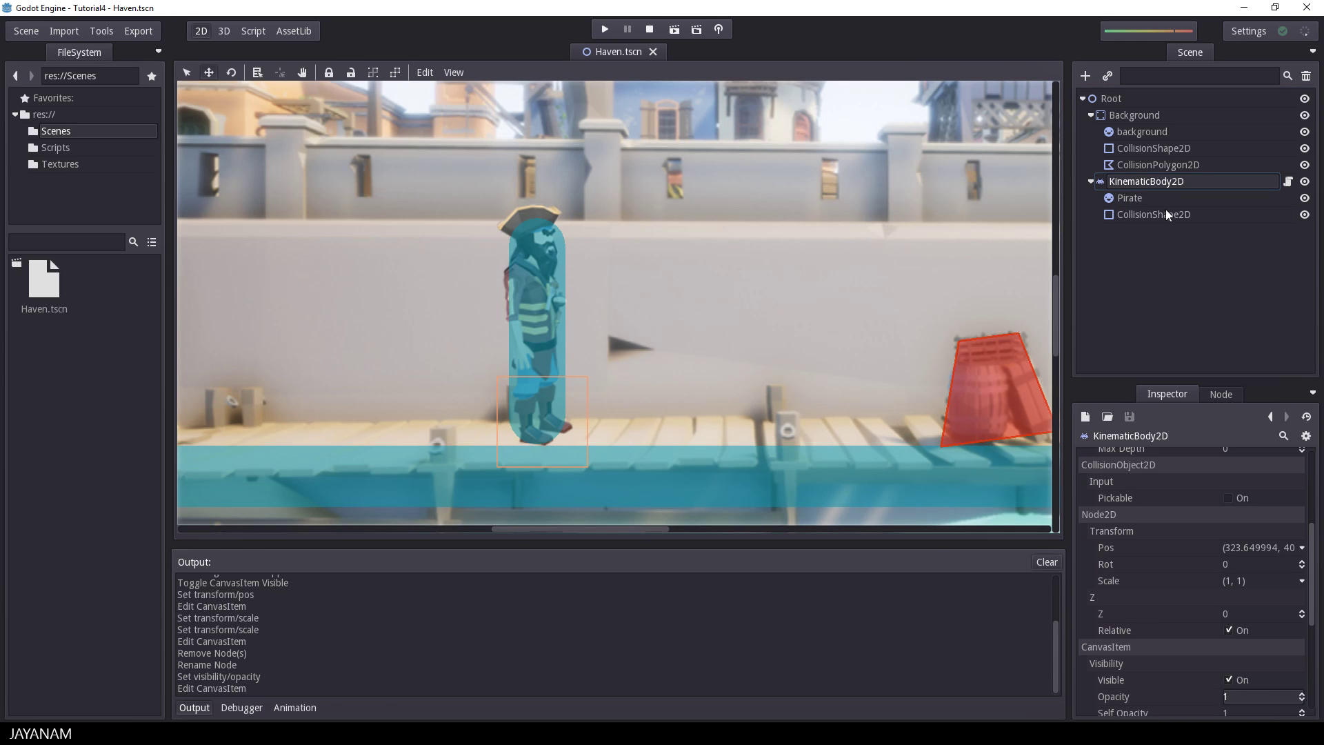
pyautogui.click(1132, 200)
pyautogui.click(1304, 198)
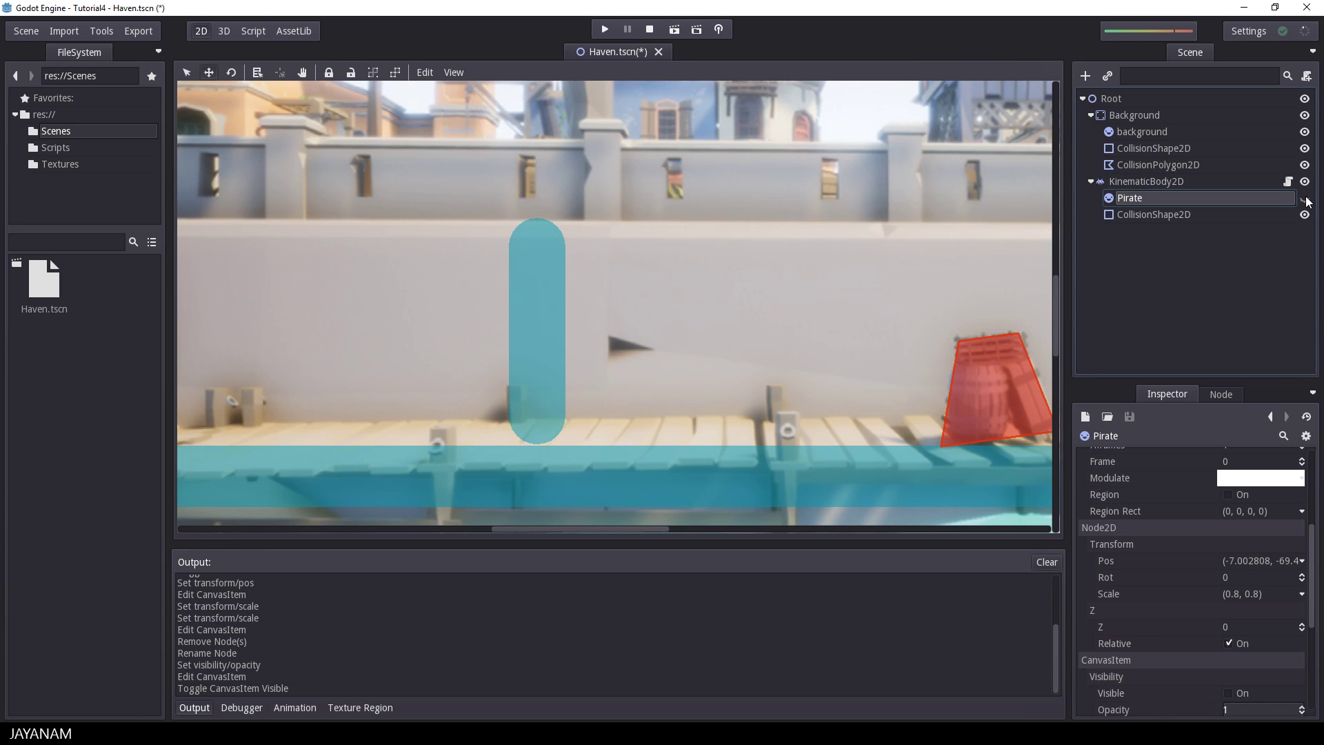
pyautogui.click(1304, 198)
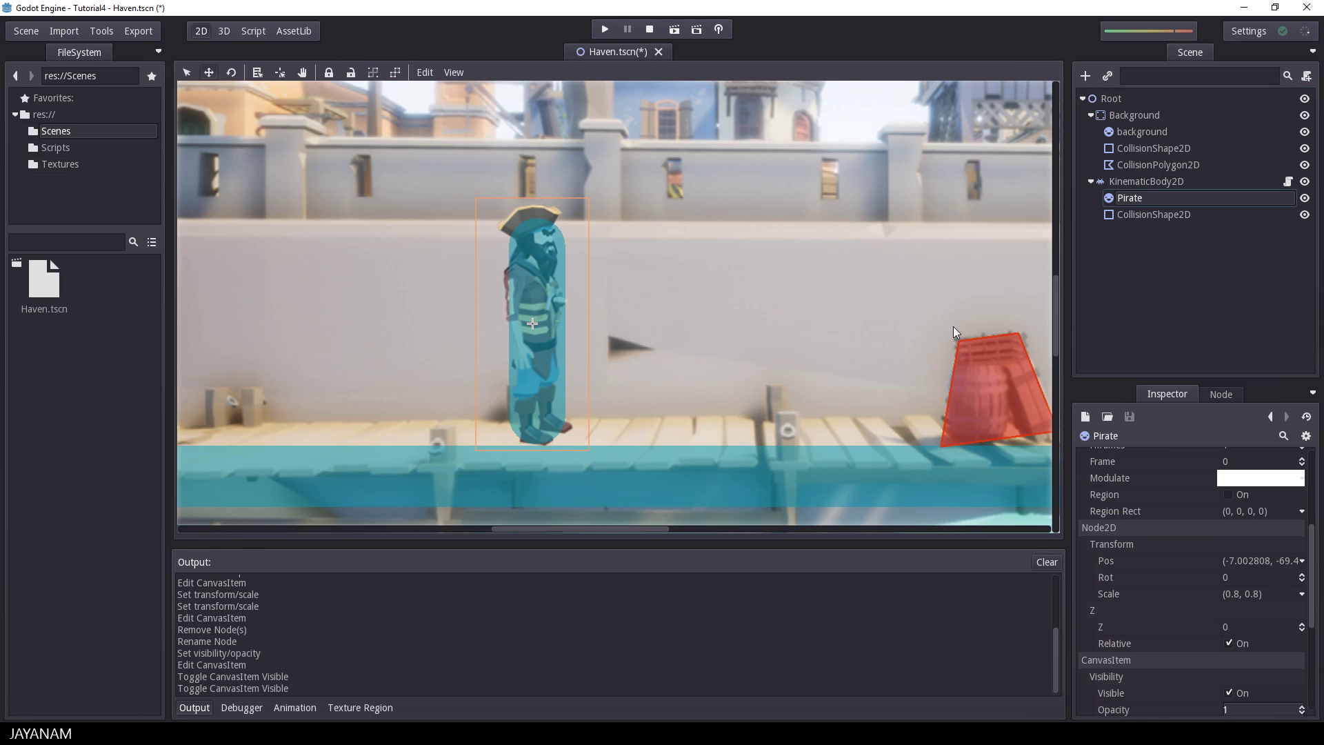
pyautogui.click(60, 166)
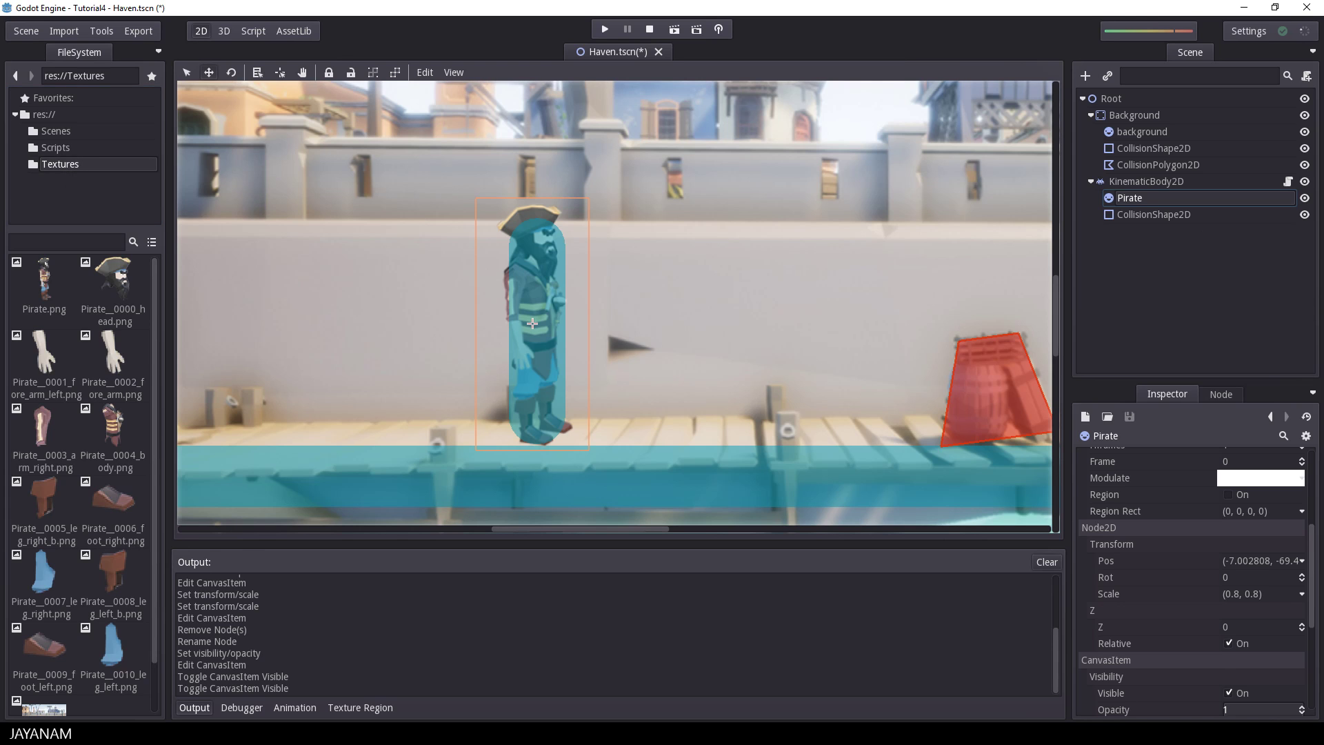
# Reselect the Pirate sprite and begin editing its opacity in the Inspector
pyautogui.click(1145, 215)
pyautogui.click(1123, 198)
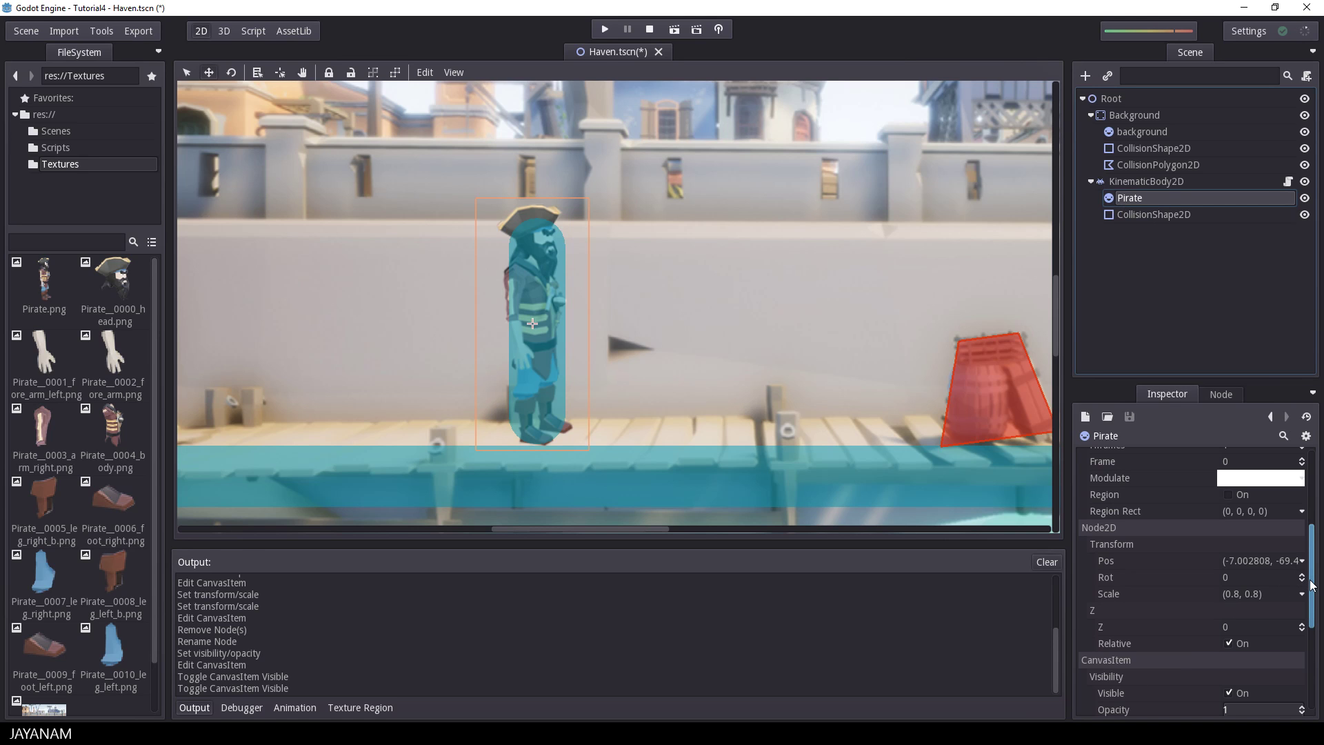
pyautogui.moveTo(1311, 585); pyautogui.dragTo(1310, 629)
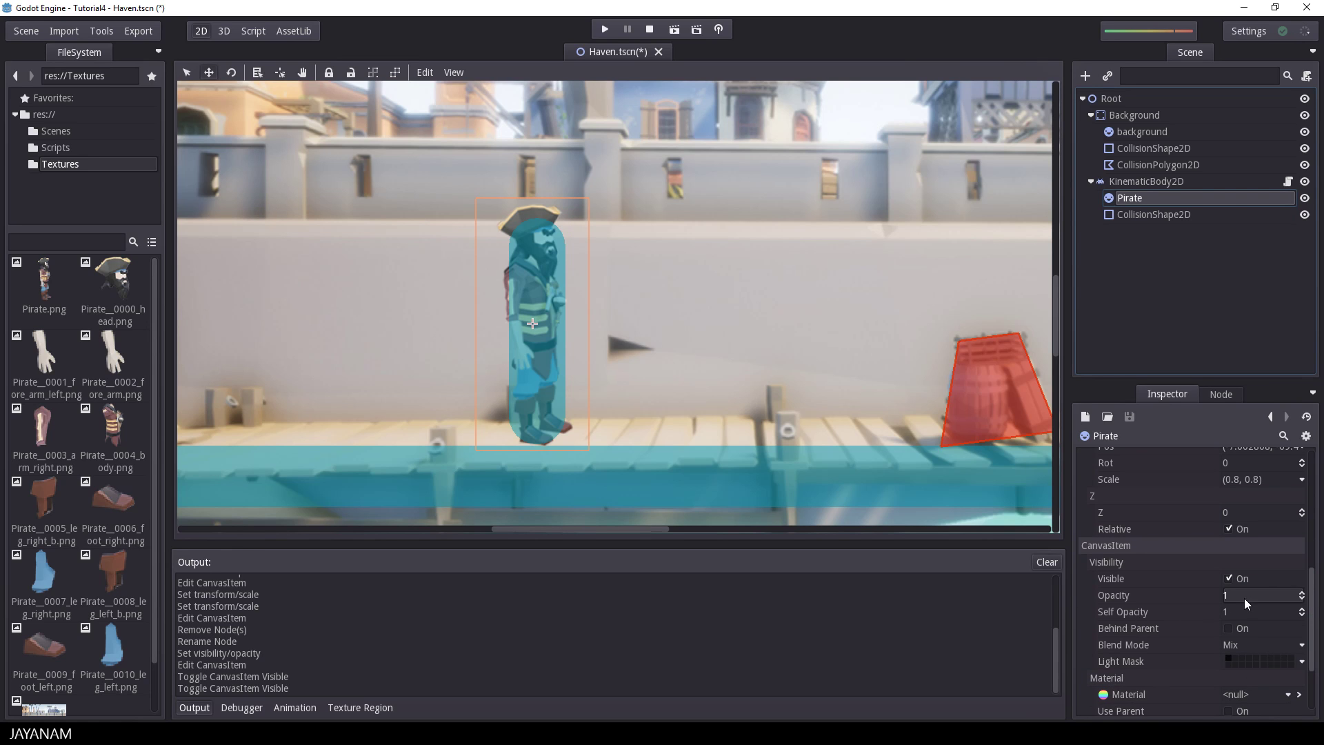
pyautogui.click(1264, 595)
# Fade the Pirate sprite to 0.38 opacity and hide the CollisionShape2D capsule
pyautogui.moveTo(1299, 611); pyautogui.dragTo(1271, 615)
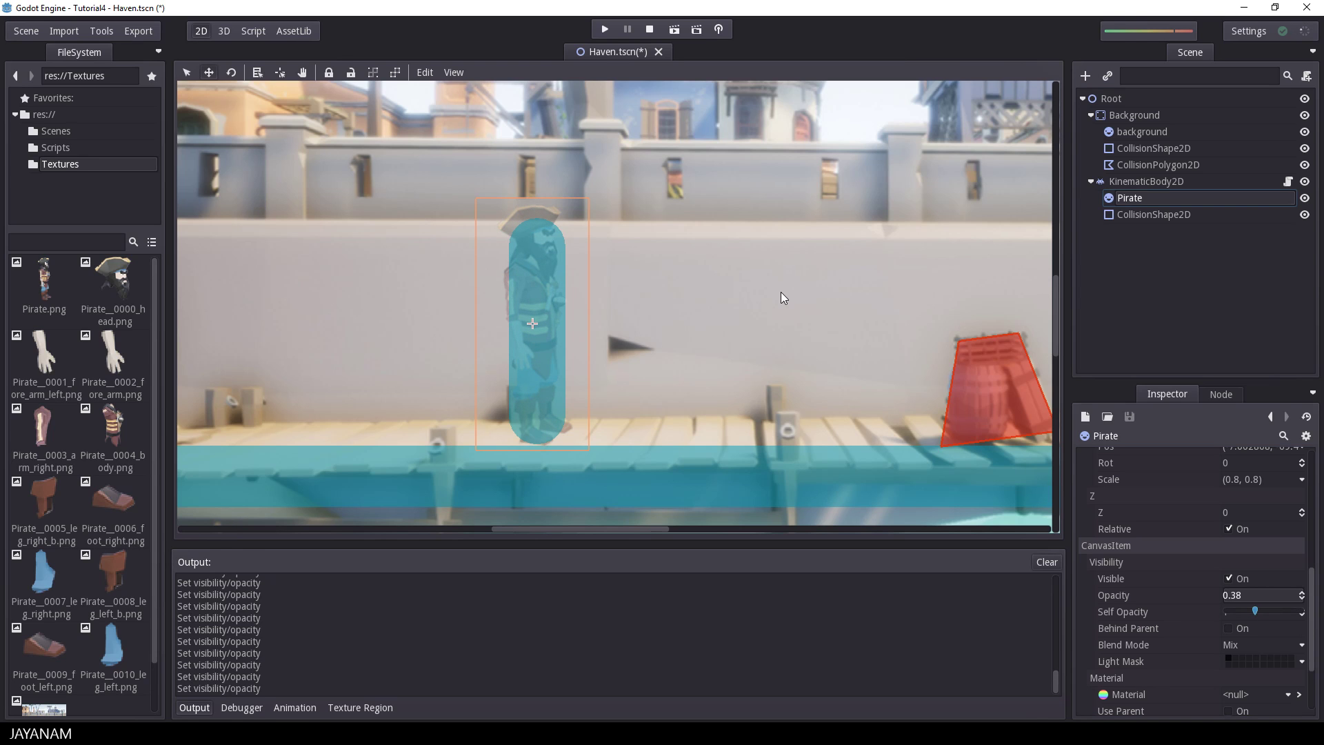
pyautogui.click(1123, 183)
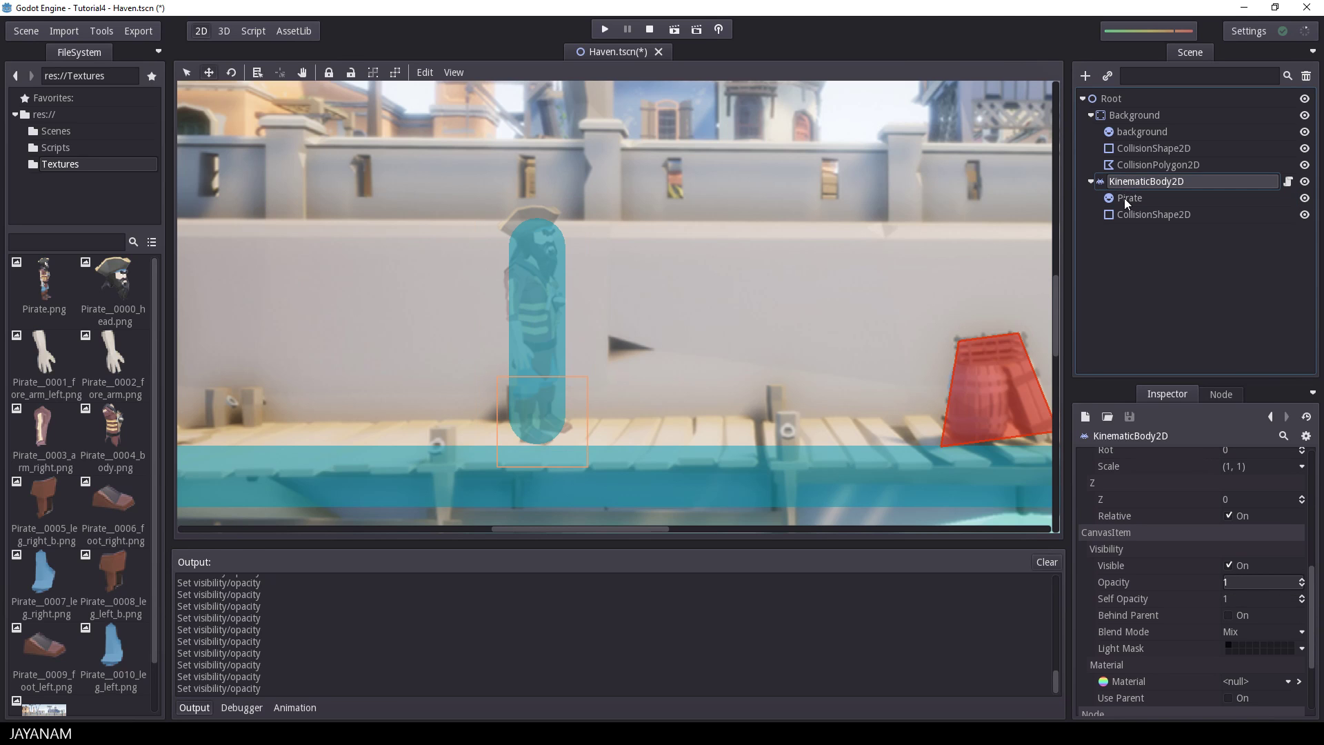
pyautogui.click(1124, 198)
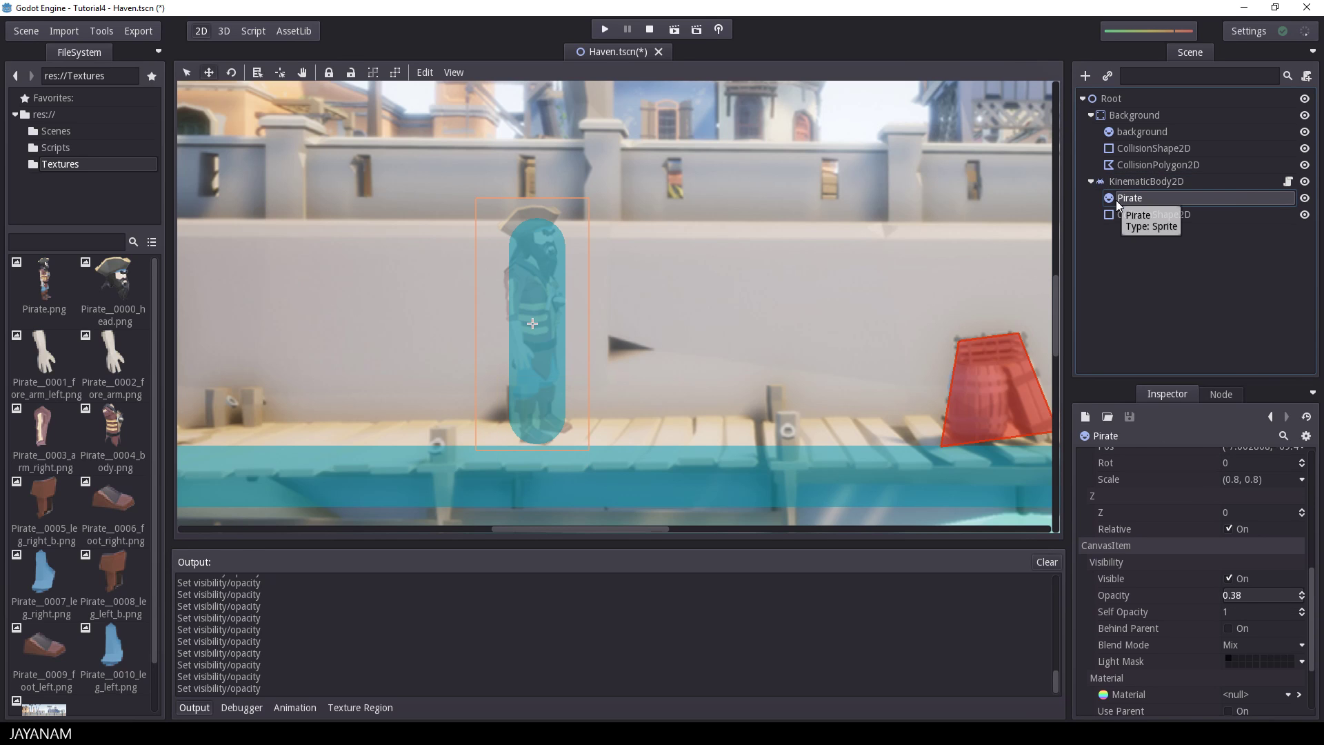
pyautogui.click(1304, 215)
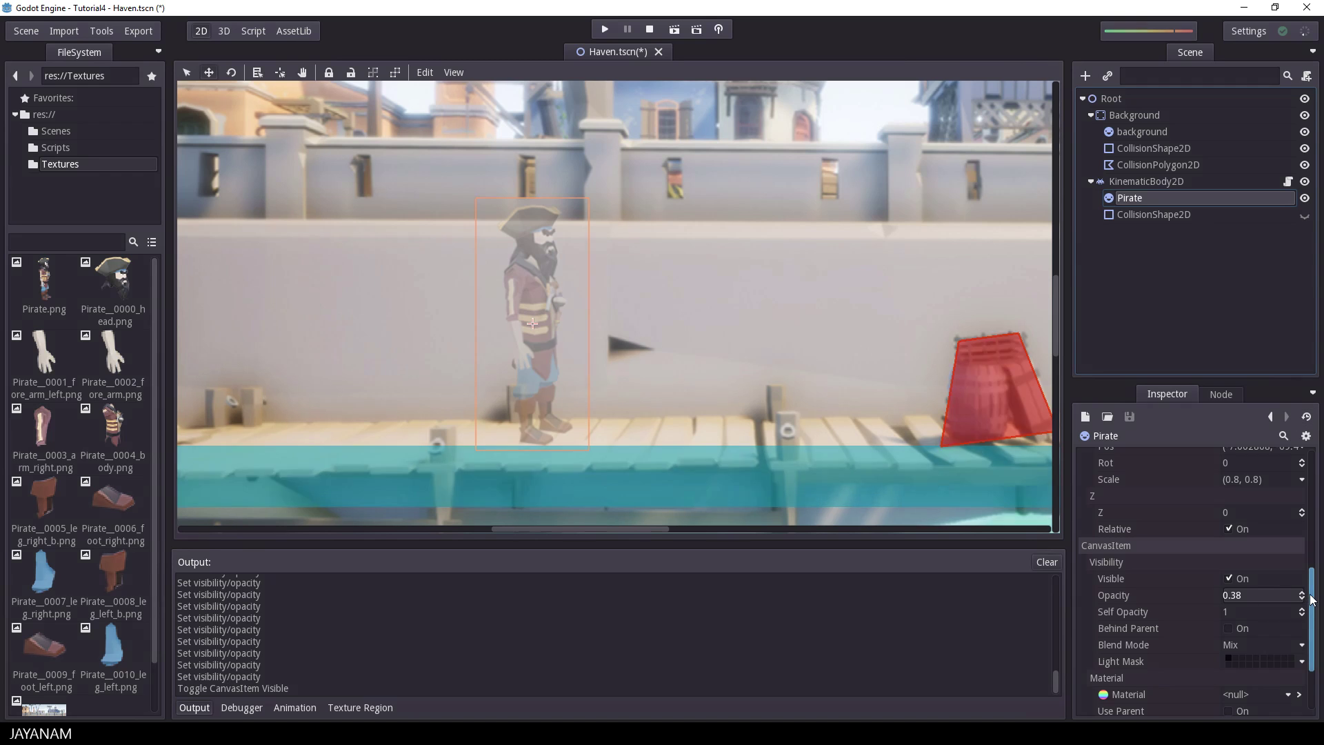
# Undo the accidental rotation and reset the Pirate sprite's scale to 1 x 1
pyautogui.moveTo(1312, 600); pyautogui.dragTo(1316, 578)
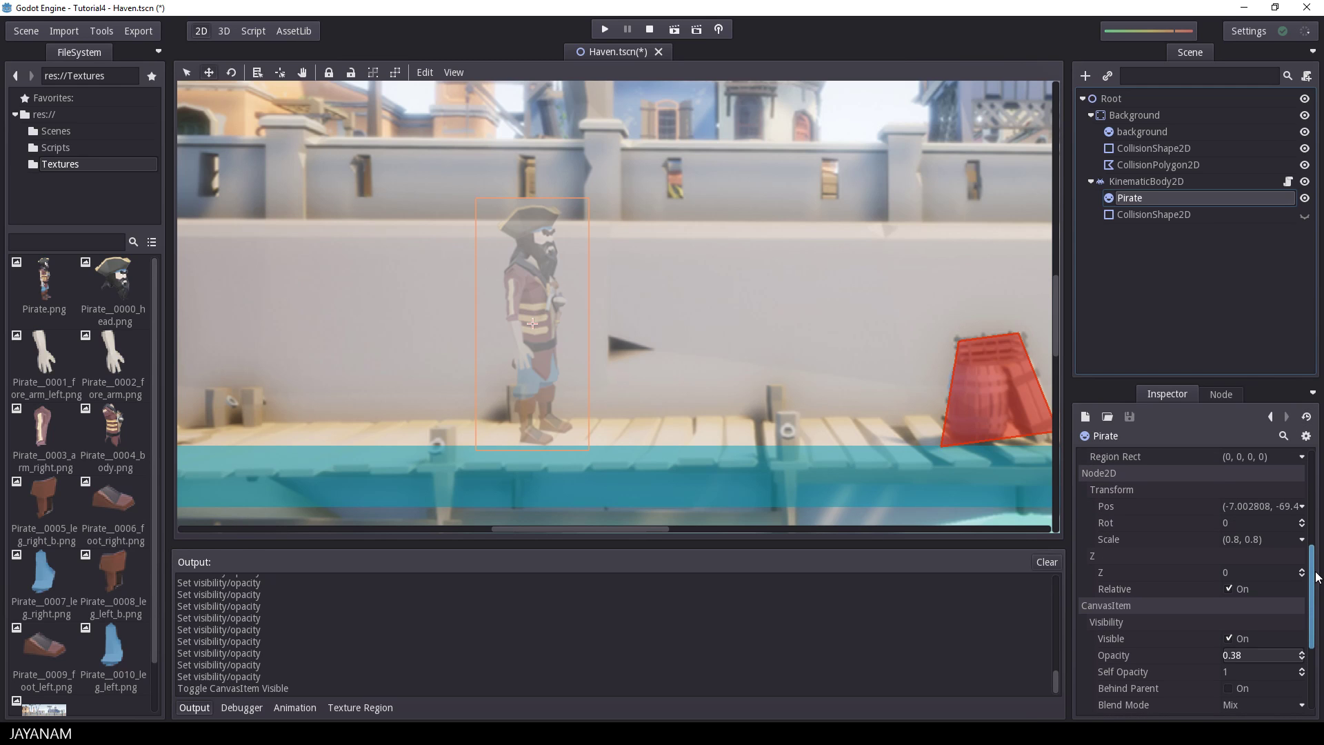
pyautogui.hotkey('ctrl', 'z')
pyautogui.hotkey('ctrl', 'z')
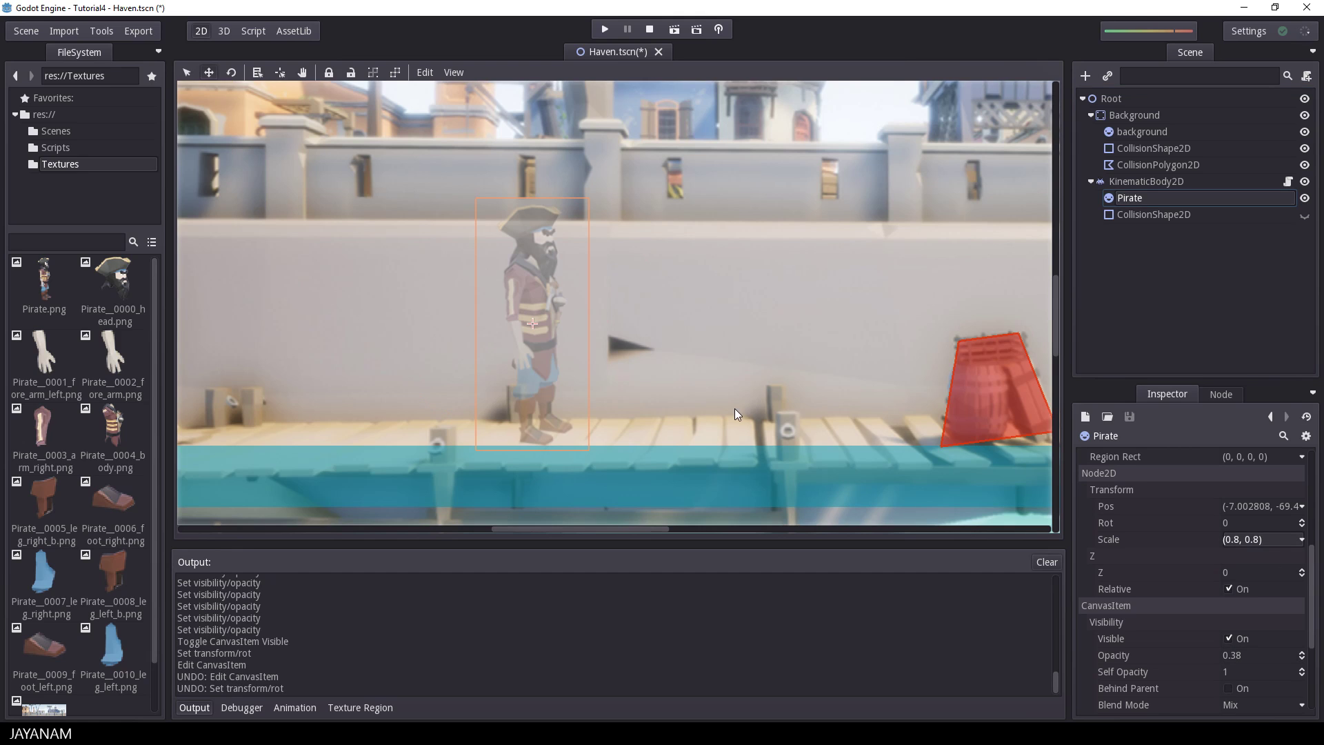
pyautogui.click(1271, 544)
pyautogui.write('1')
pyautogui.press('Tab')
pyautogui.write('1')
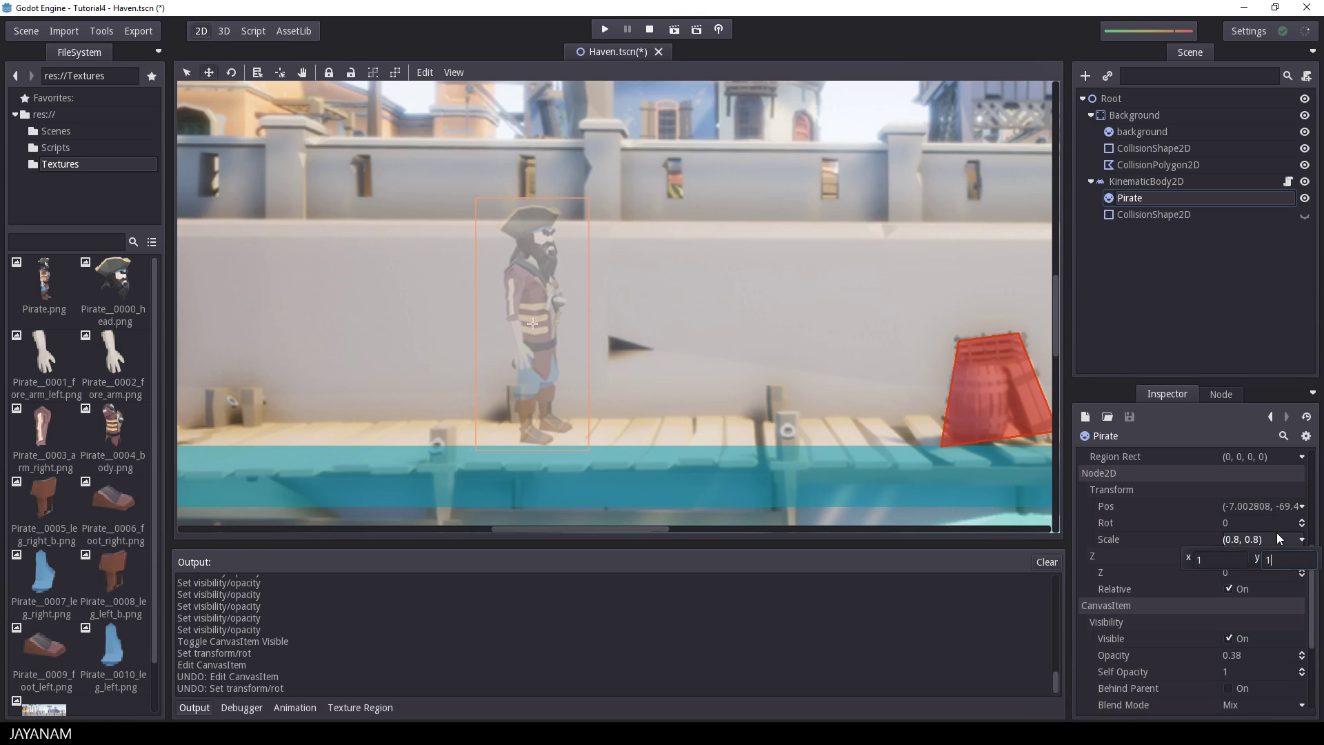
pyautogui.press('Tab')
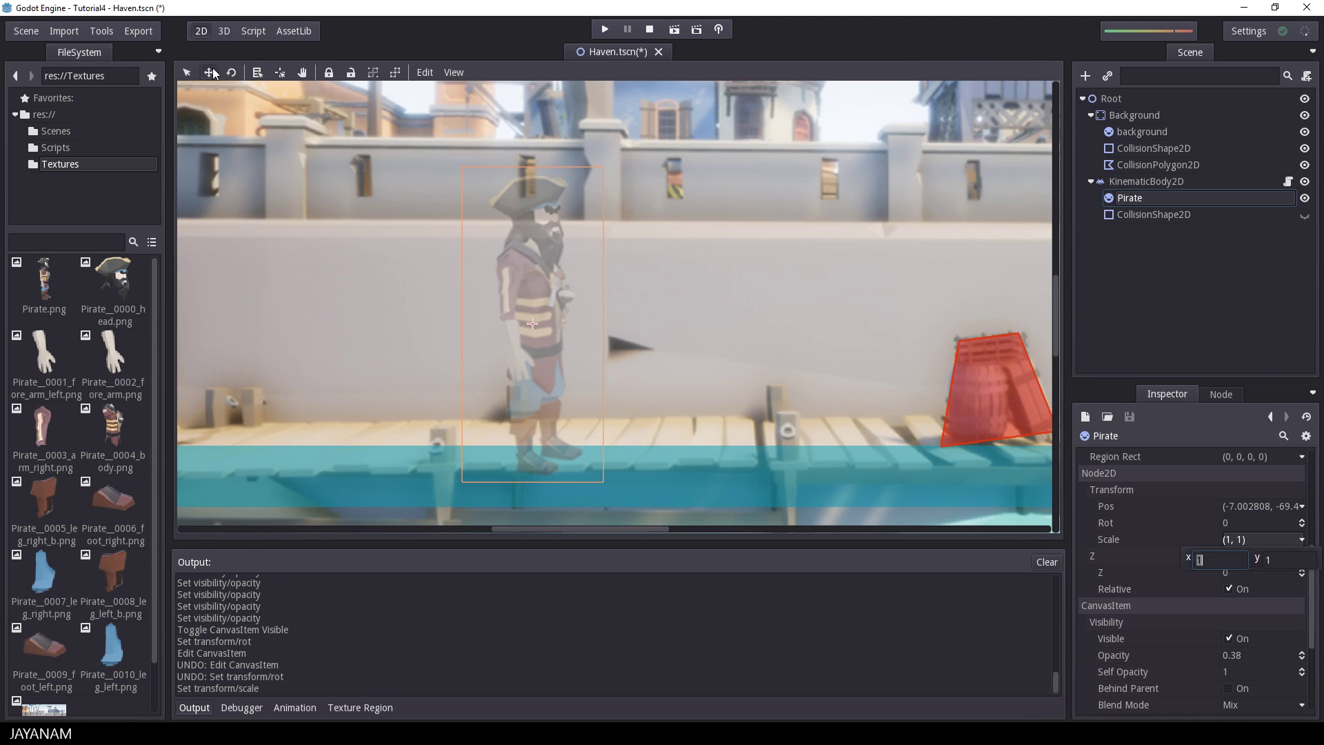
pyautogui.click(475, 283)
# Raise the Pirate sprite so its feet meet the pier, and save the scene
pyautogui.moveTo(549, 316); pyautogui.dragTo(546, 287)
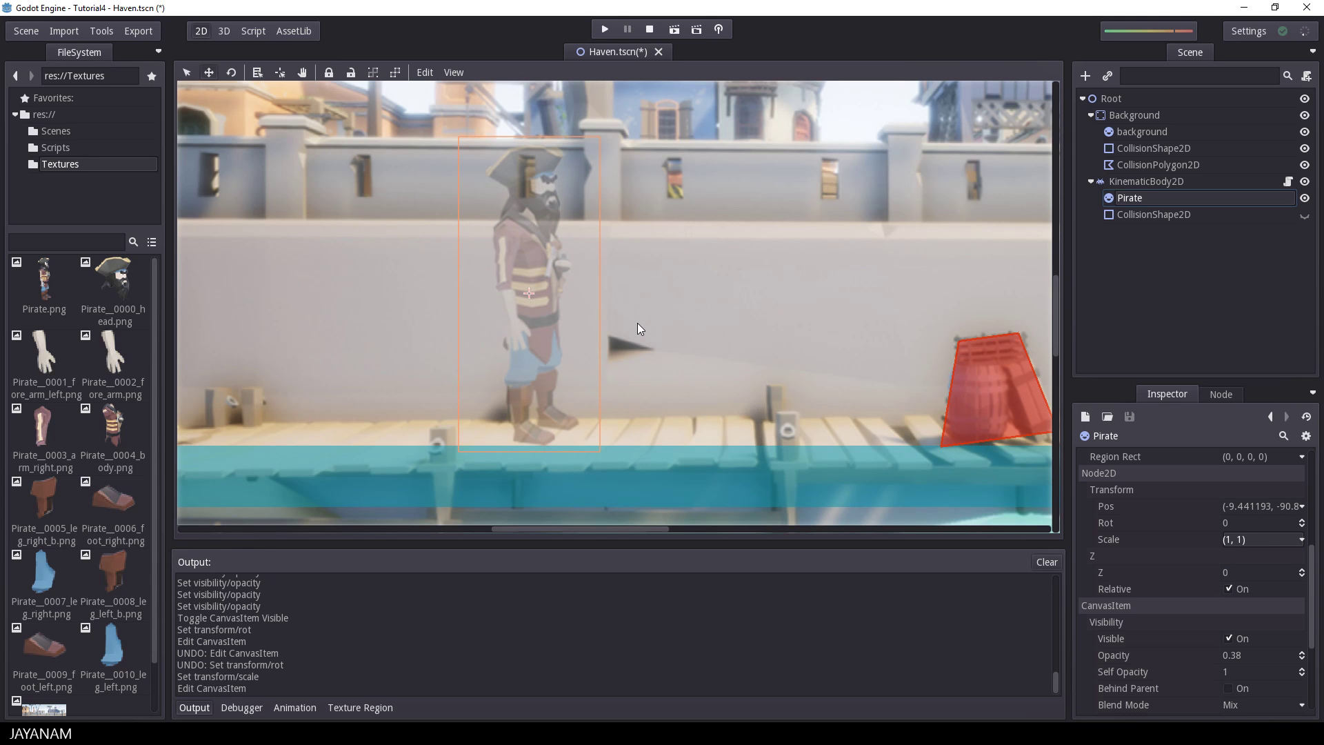
pyautogui.scroll(-2, 651, 324)
pyautogui.hotkey('ctrl', 's')
# Rename the Pirate node to pirate_old
pyautogui.doubleClick(1155, 200)
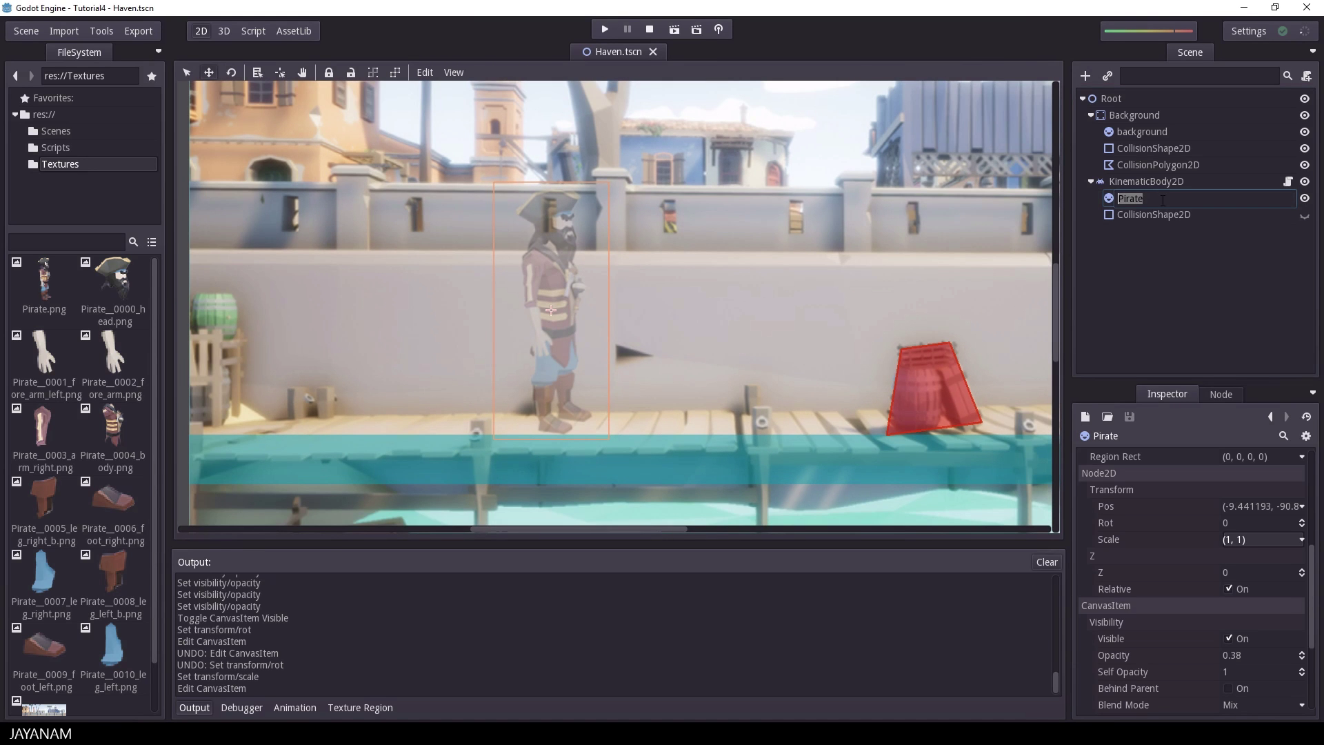
pyautogui.write('pirate_old')
pyautogui.press('Return')
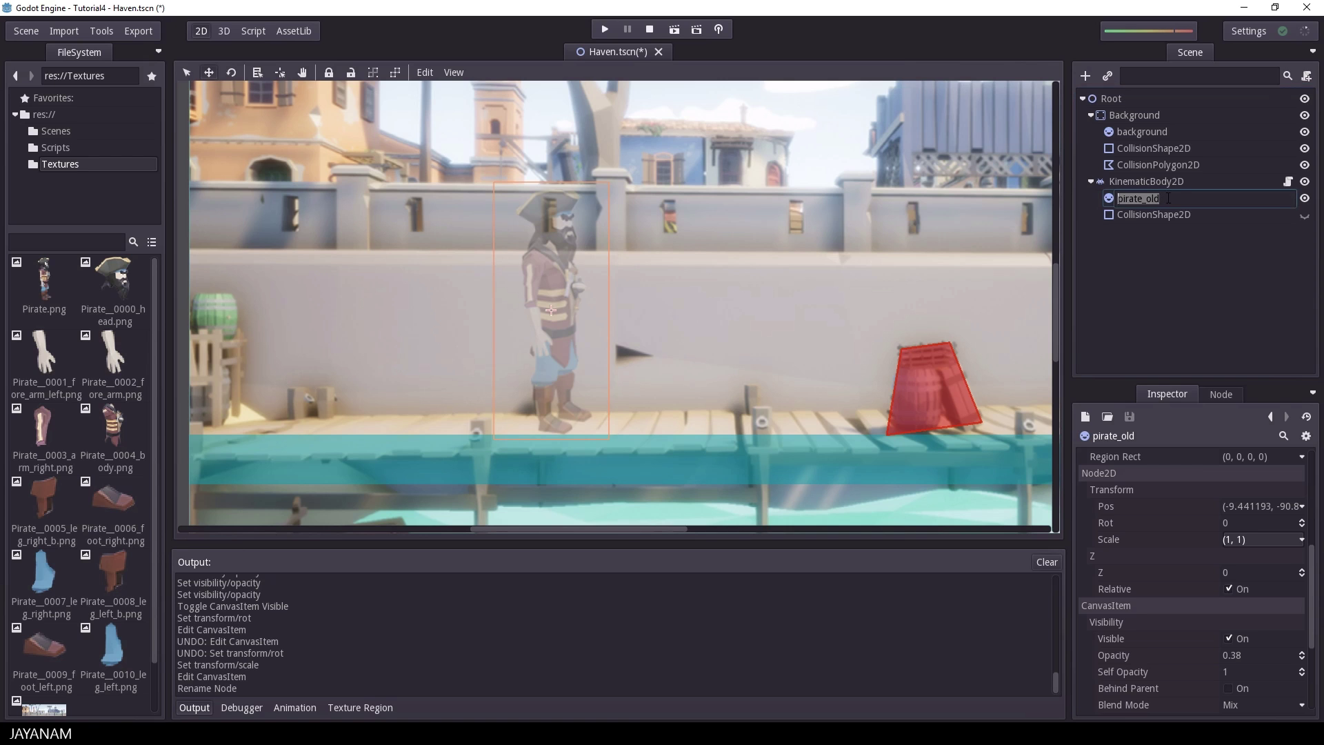
pyautogui.click(1142, 181)
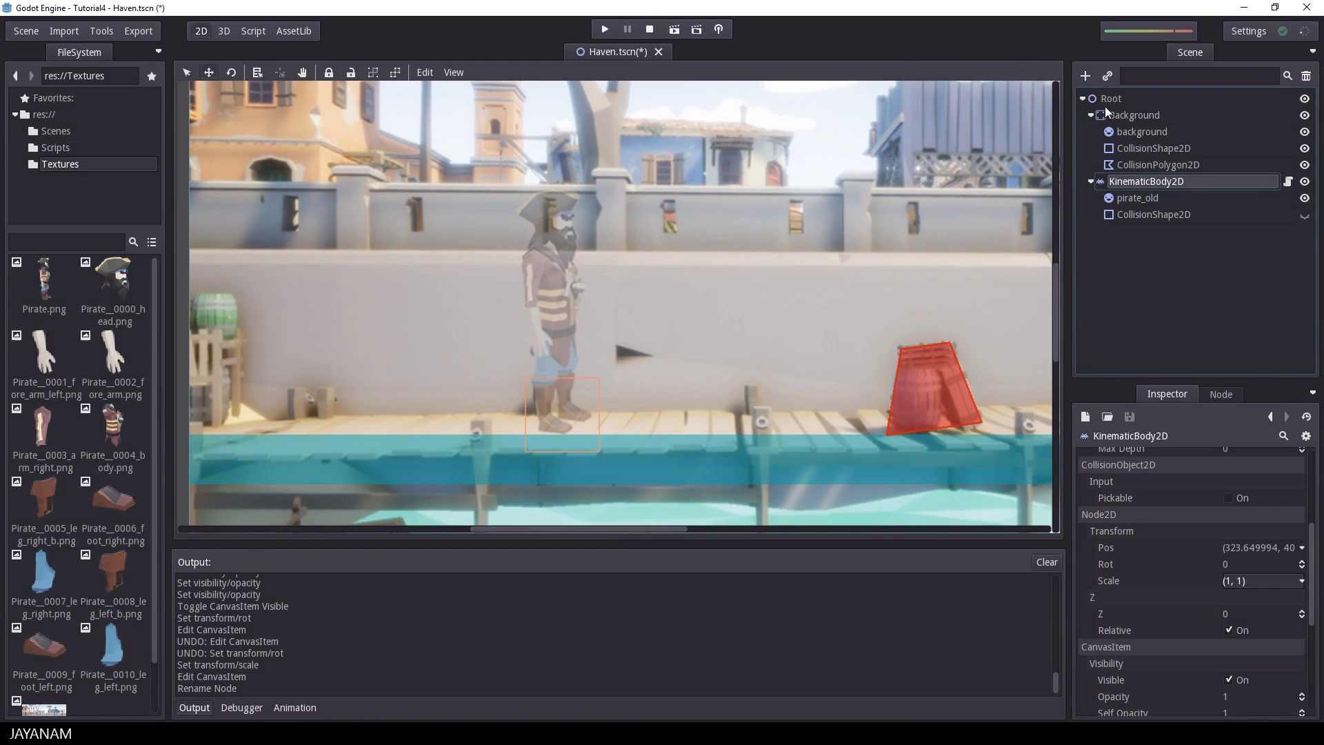
# Add a Sprite child to KinematicBody2D and name it pirate, fixing the 'priate' typo
pyautogui.click(1086, 76)
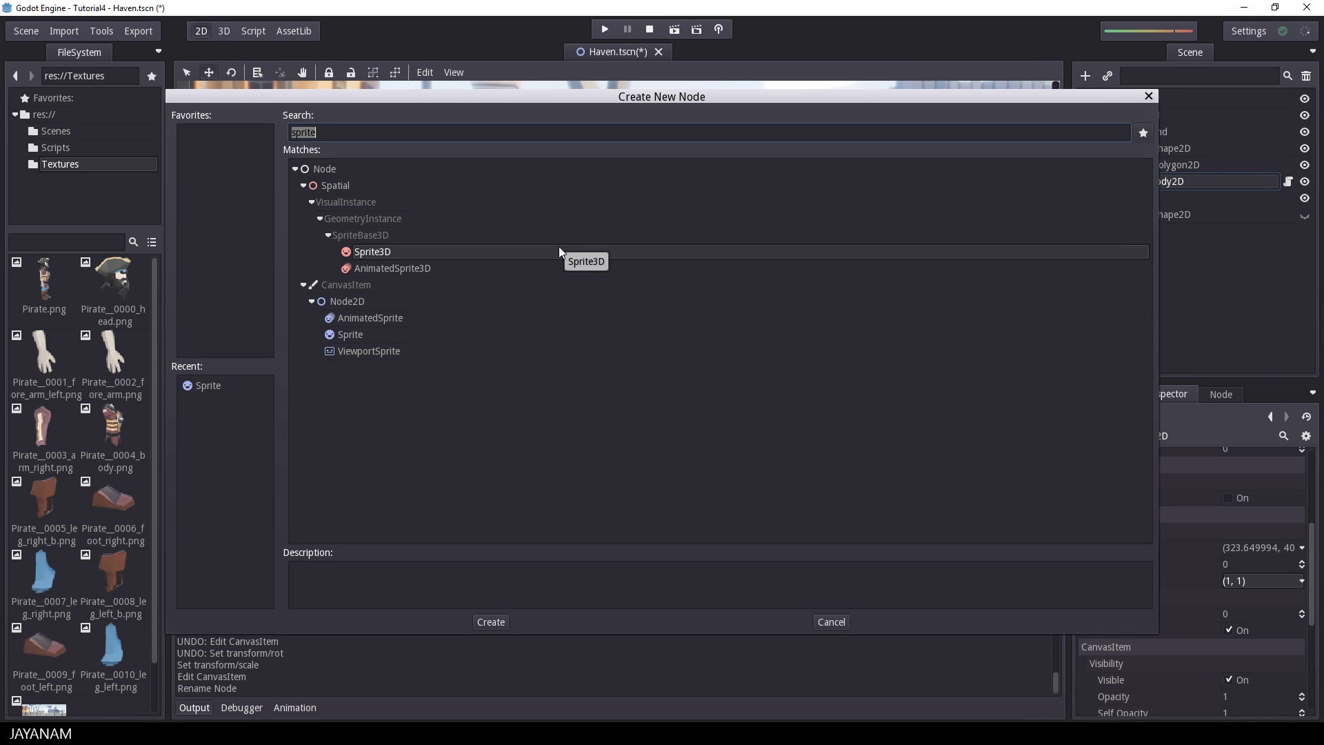
pyautogui.doubleClick(351, 335)
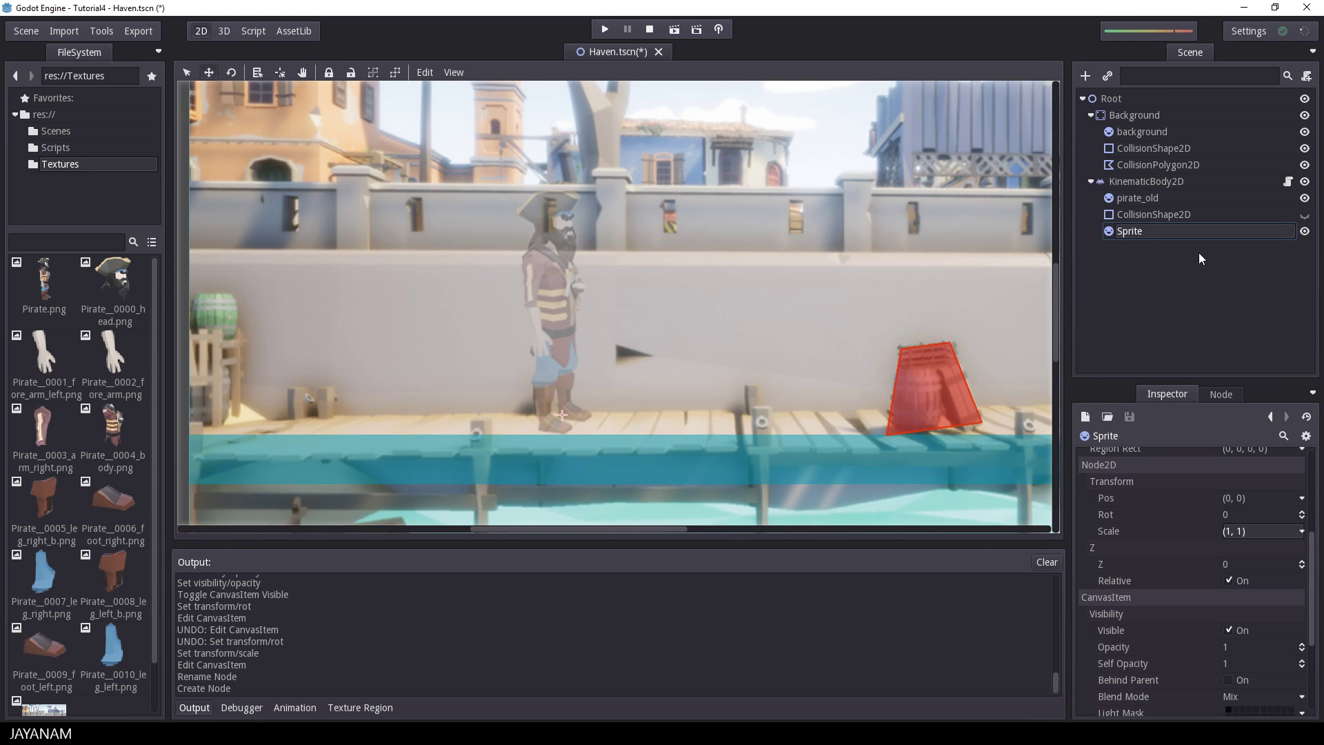
pyautogui.doubleClick(1132, 232)
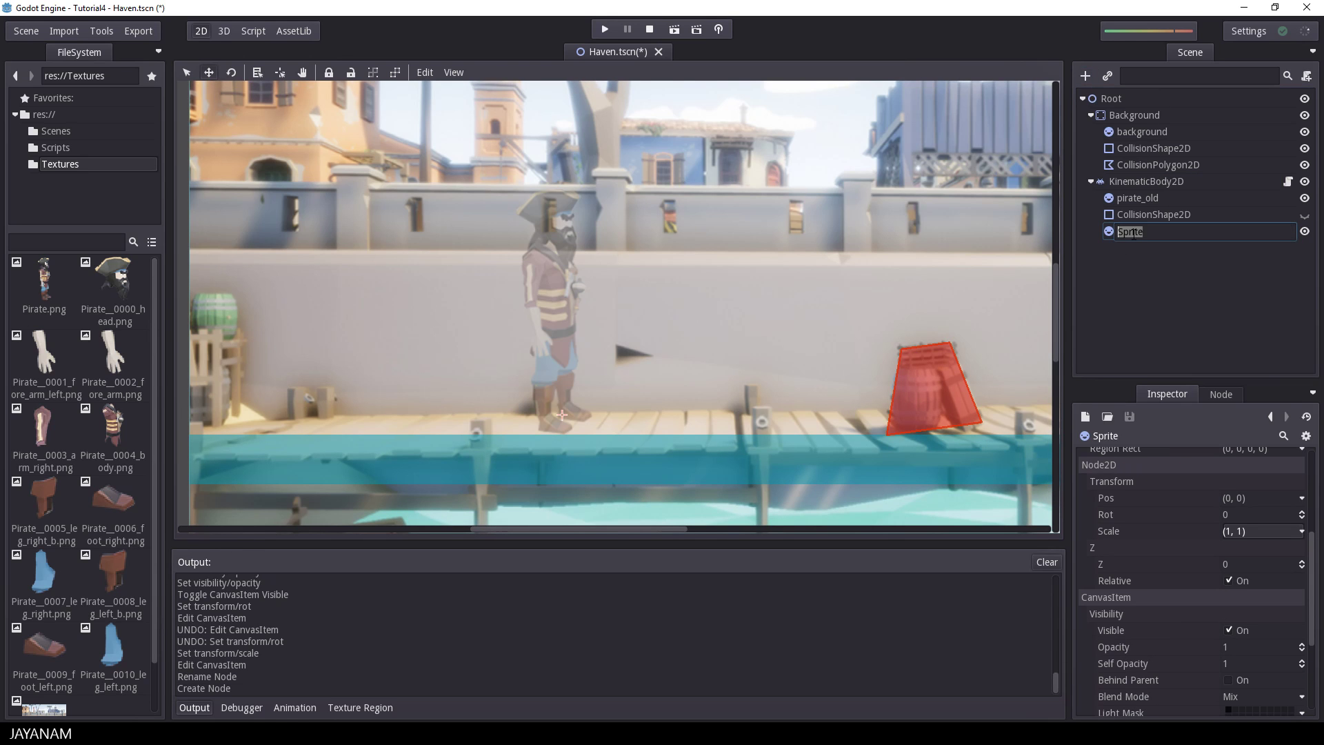
pyautogui.write('priate')
pyautogui.press('BackSpace')
pyautogui.press('BackSpace')
pyautogui.press('BackSpace')
pyautogui.press('BackSpace')
pyautogui.press('BackSpace')
pyautogui.write('irate')
pyautogui.press('Return')
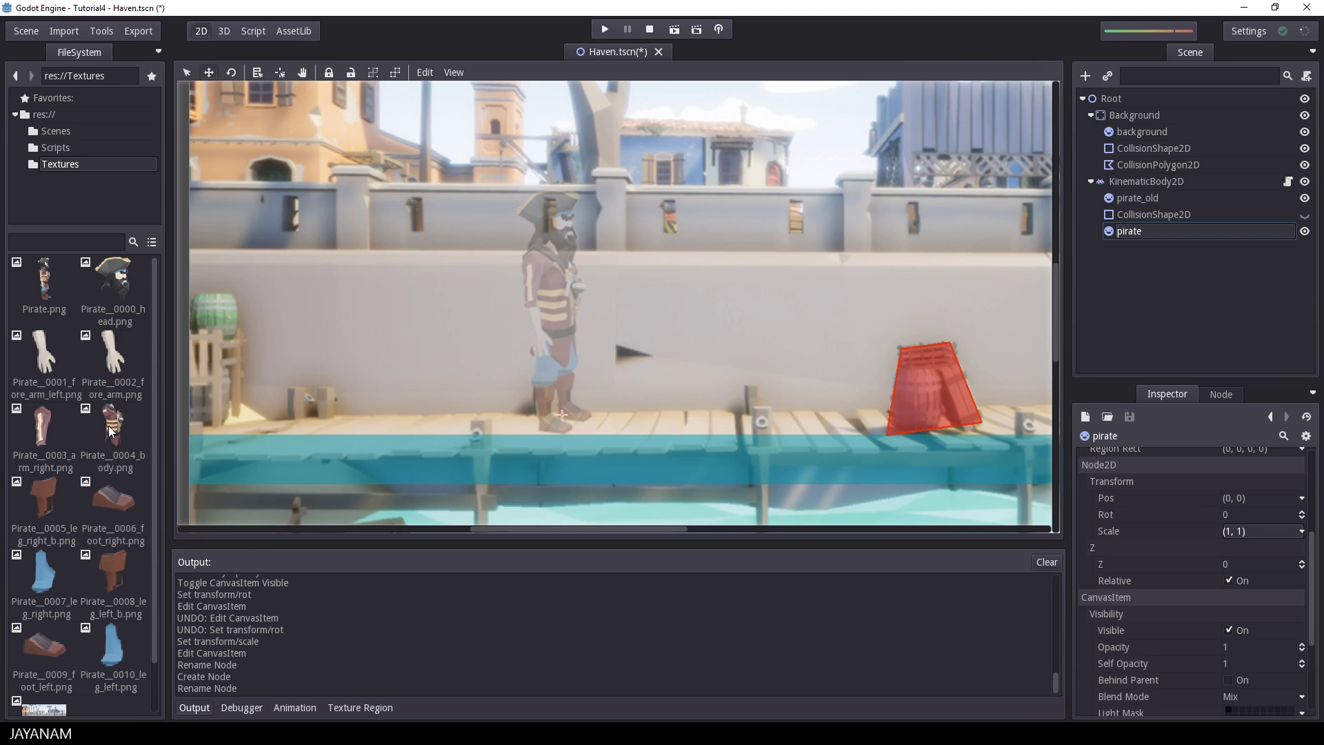
pyautogui.scroll(5, 1265, 614)
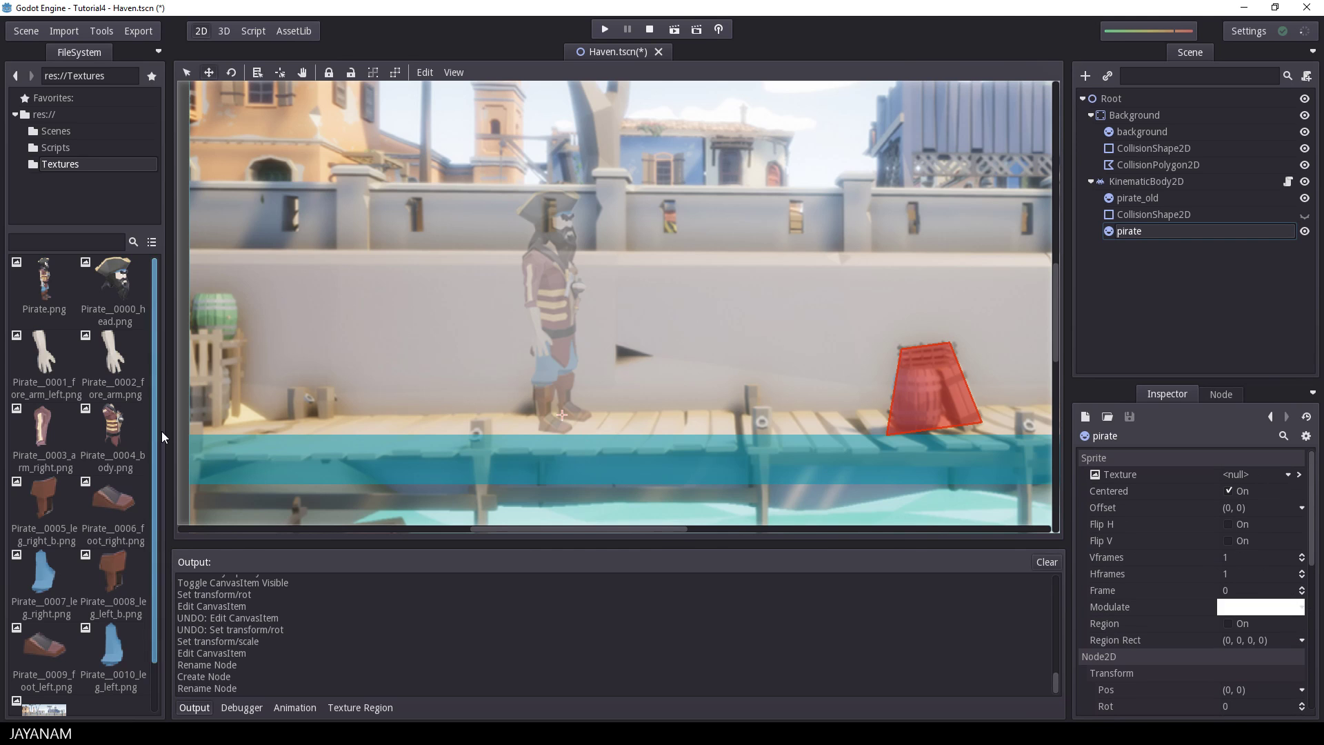
# Assign Pirate_0004_body.png as the pirate sprite's texture and start adjusting its pivot
pyautogui.moveTo(114, 431); pyautogui.dragTo(1231, 471)
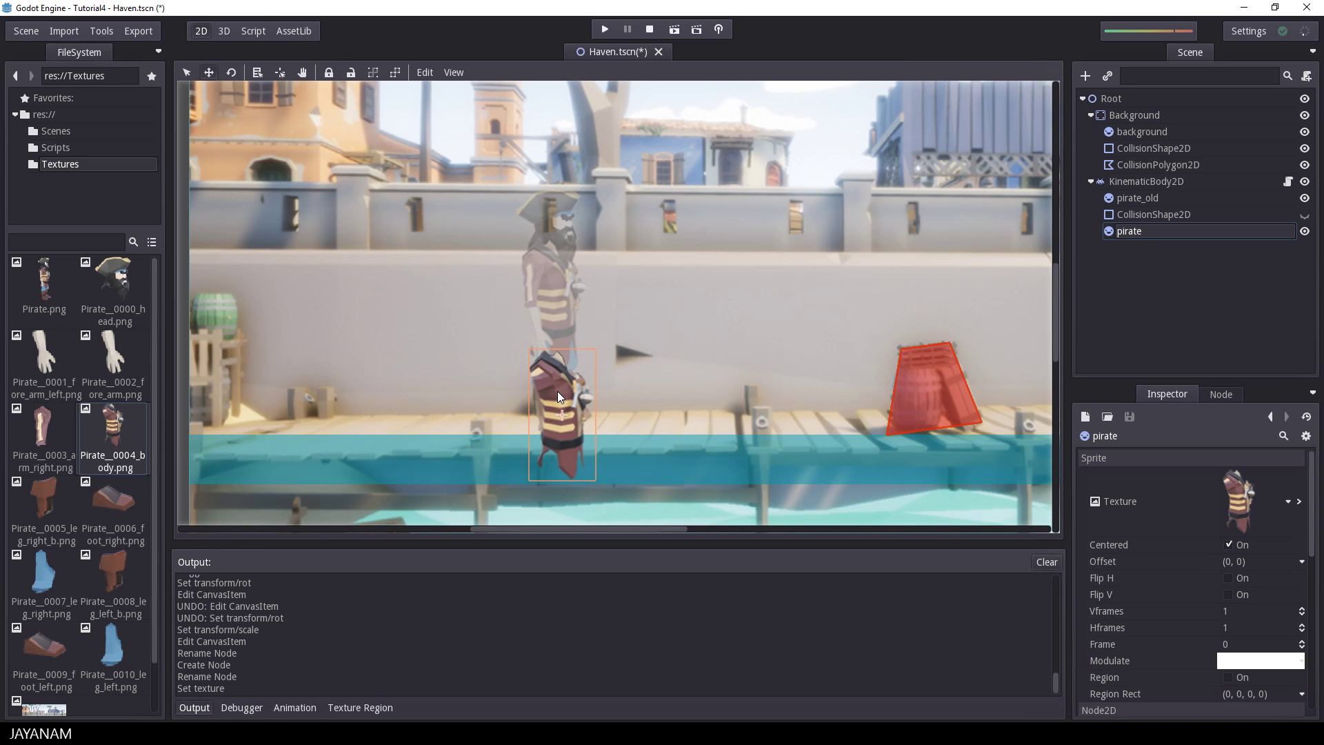
pyautogui.press('v')
pyautogui.moveTo(558, 391); pyautogui.dragTo(657, 308)
pyautogui.press('v')
# Reposition the body sprite's pivot down near the waist
pyautogui.press('v')
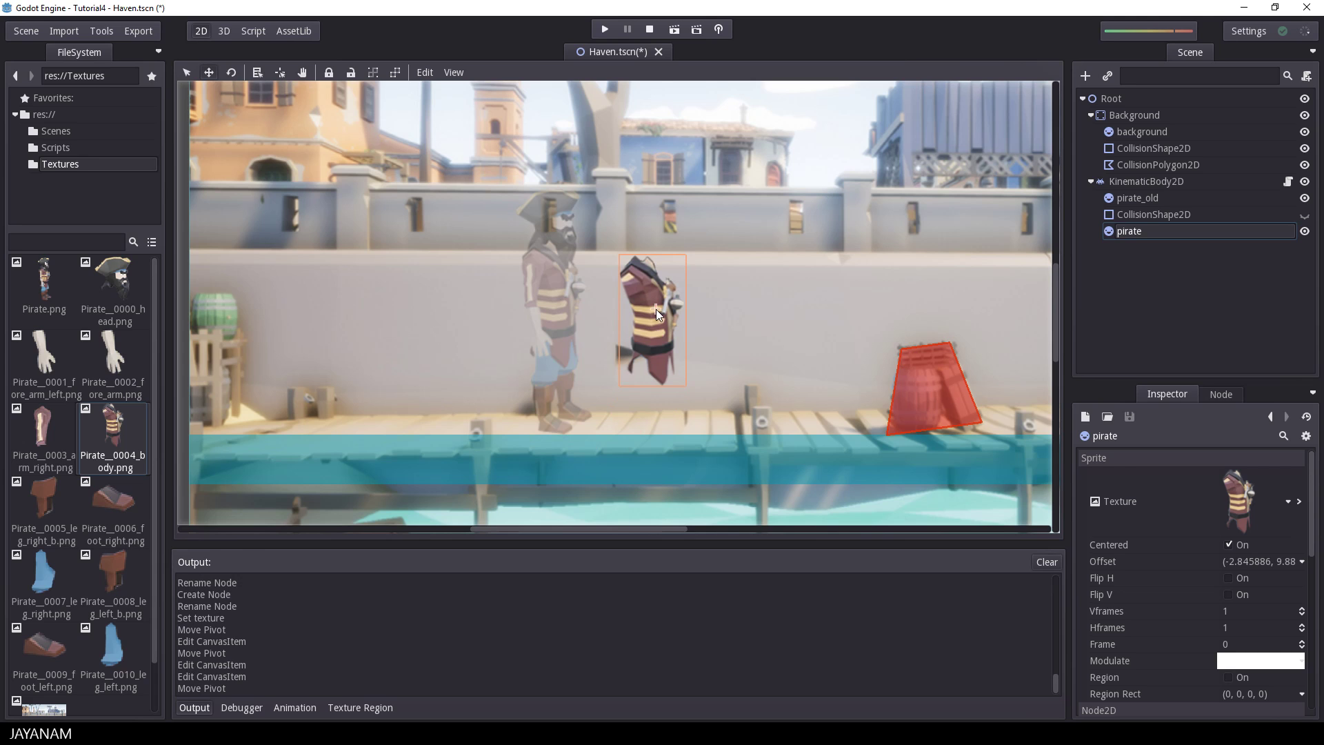
pyautogui.click(652, 362)
pyautogui.moveTo(651, 361); pyautogui.dragTo(651, 368)
pyautogui.press('v')
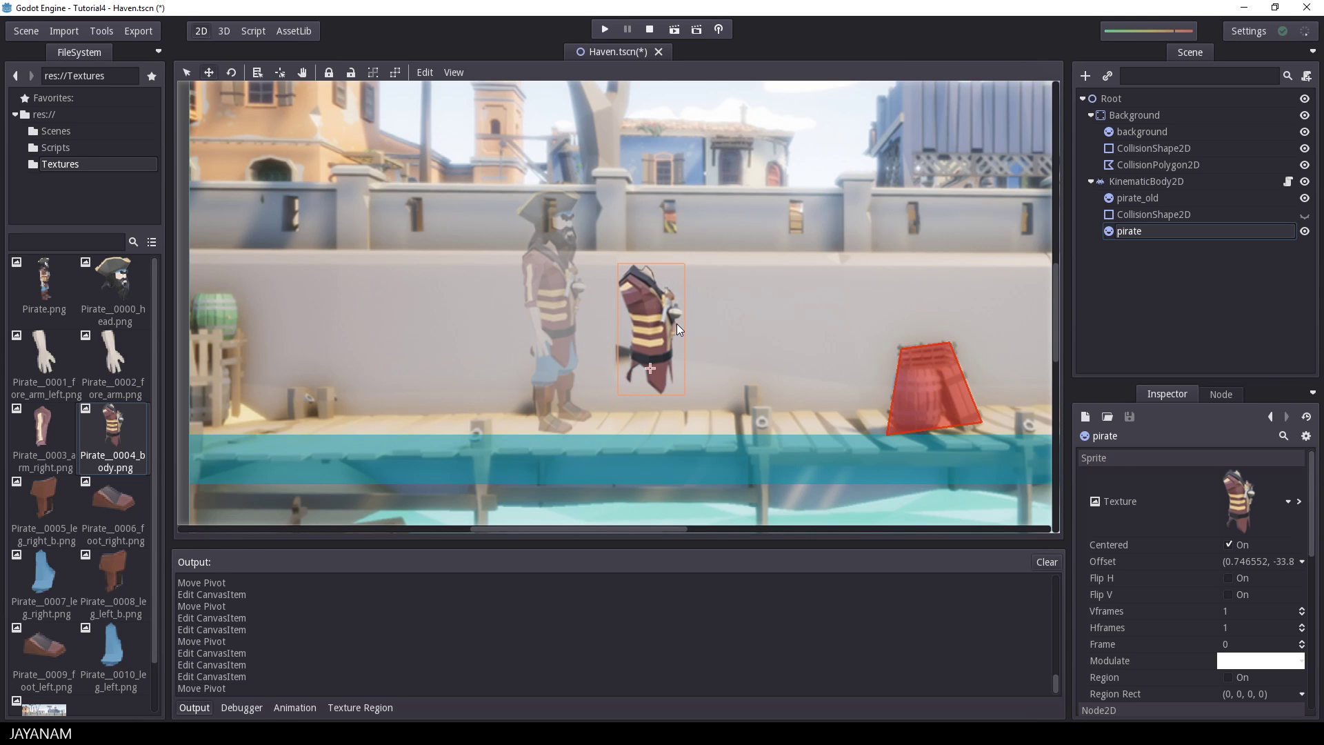
pyautogui.press('v')
pyautogui.press('v')
pyautogui.press('v')
pyautogui.press('v')
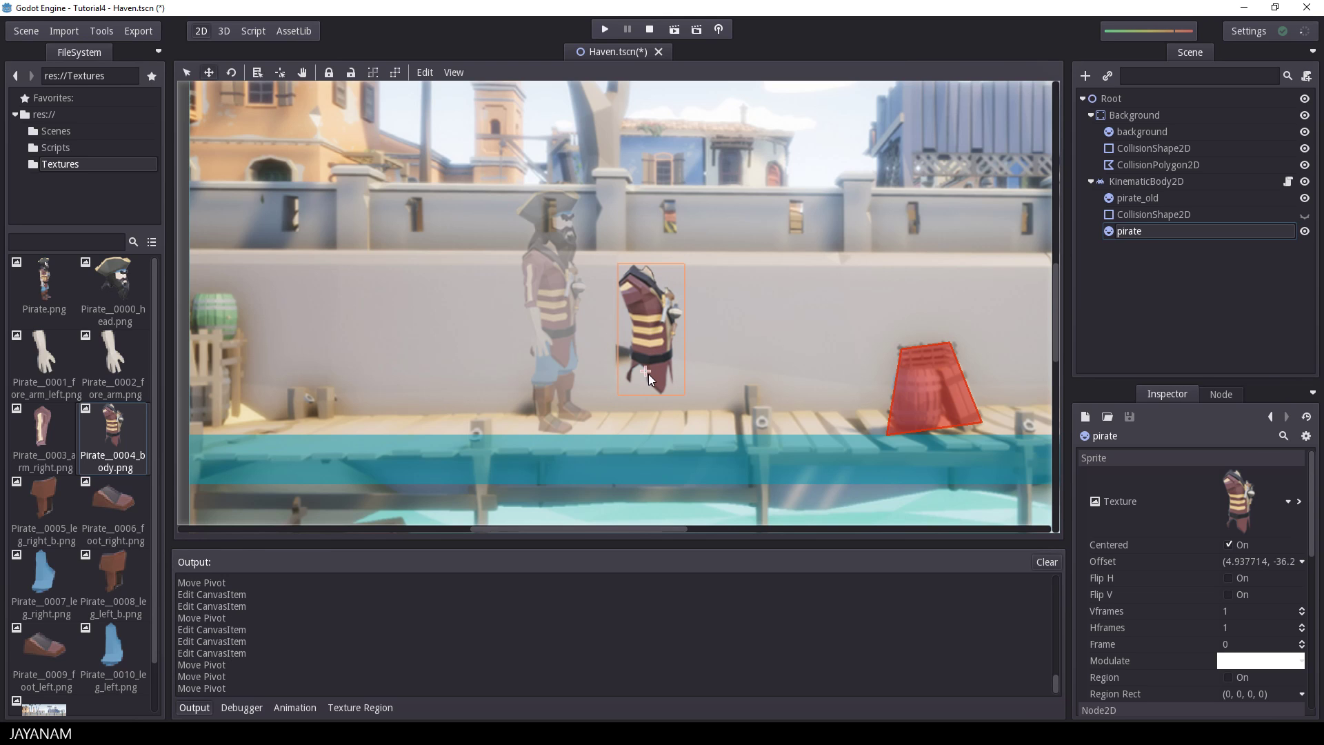
pyautogui.press('v')
pyautogui.press('v')
pyautogui.press('v')
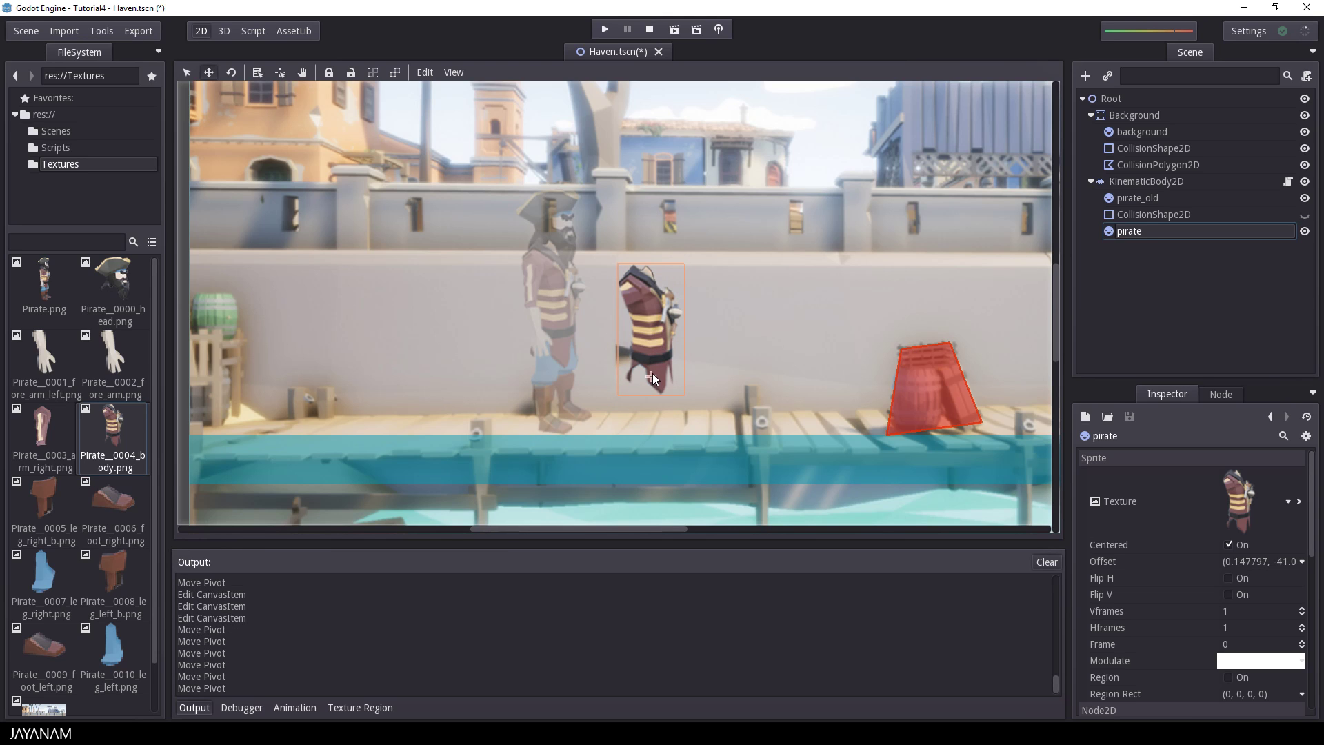
pyautogui.press('v')
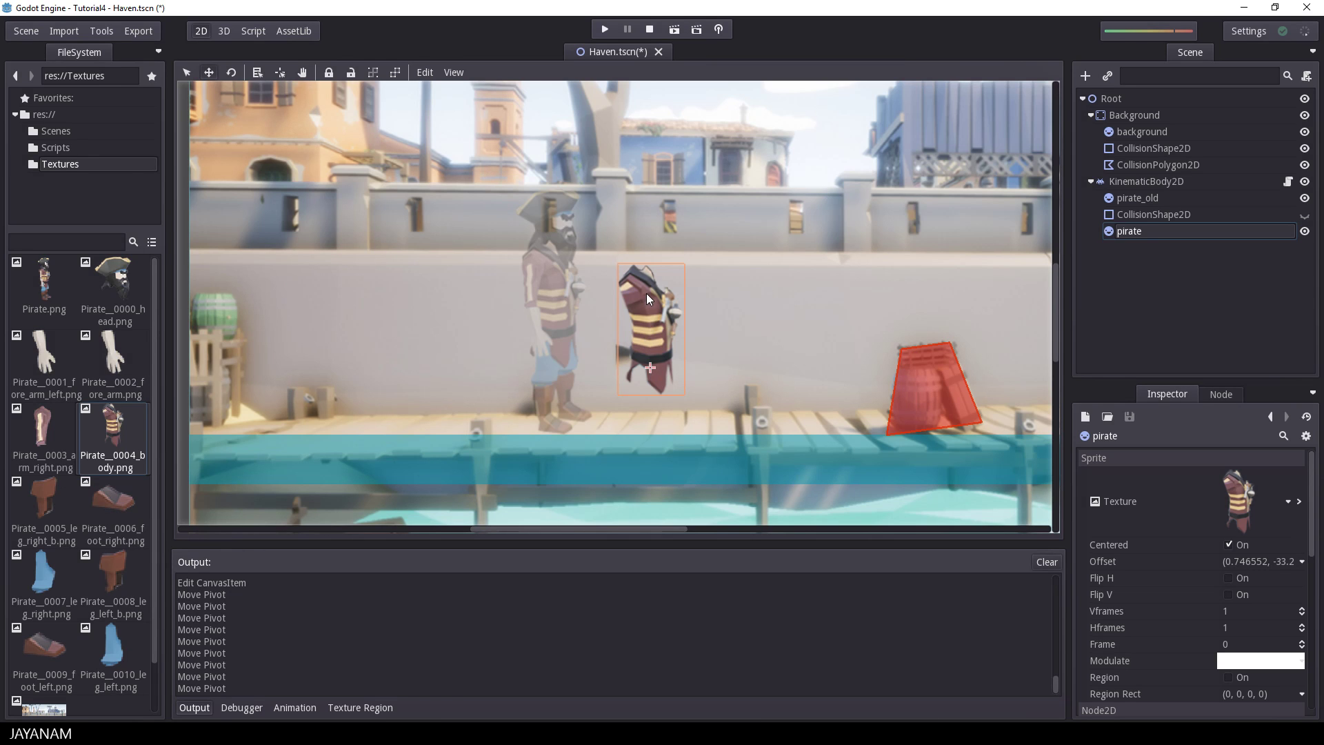
pyautogui.press('v')
pyautogui.press('v')
# Place the body sprite over the reference pirate's torso
pyautogui.moveTo(641, 319); pyautogui.dragTo(544, 294)
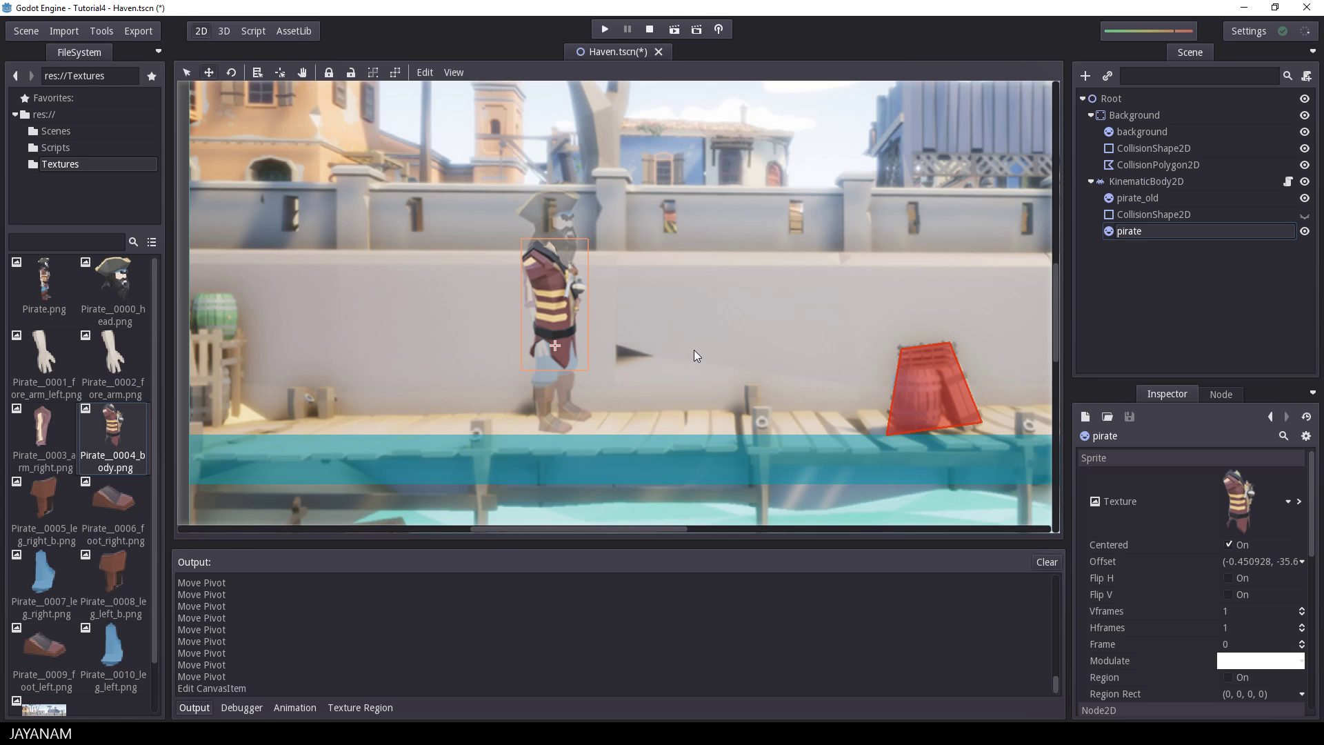
pyautogui.click(1126, 219)
pyautogui.click(1119, 233)
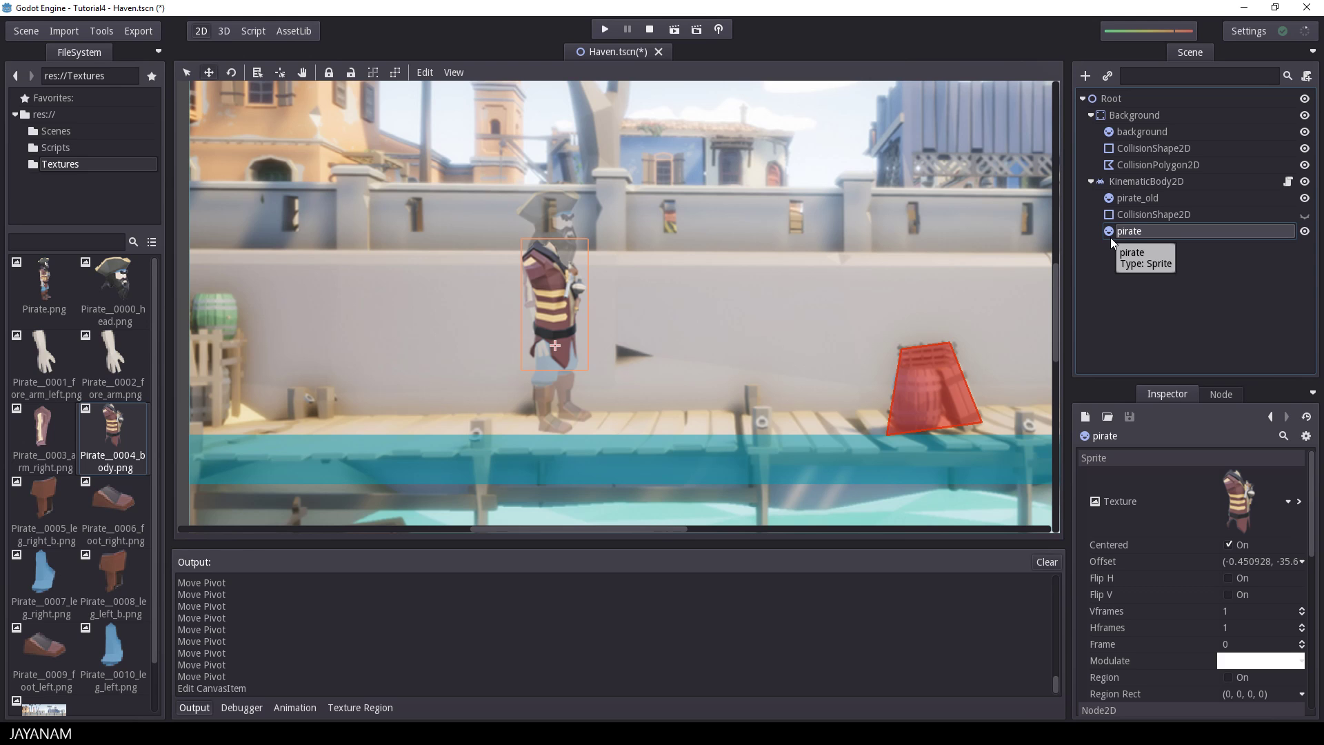
# Add a Sprite child under pirate with the Pirate_0000_head.png texture
pyautogui.rightClick(1123, 235)
pyautogui.click(1141, 246)
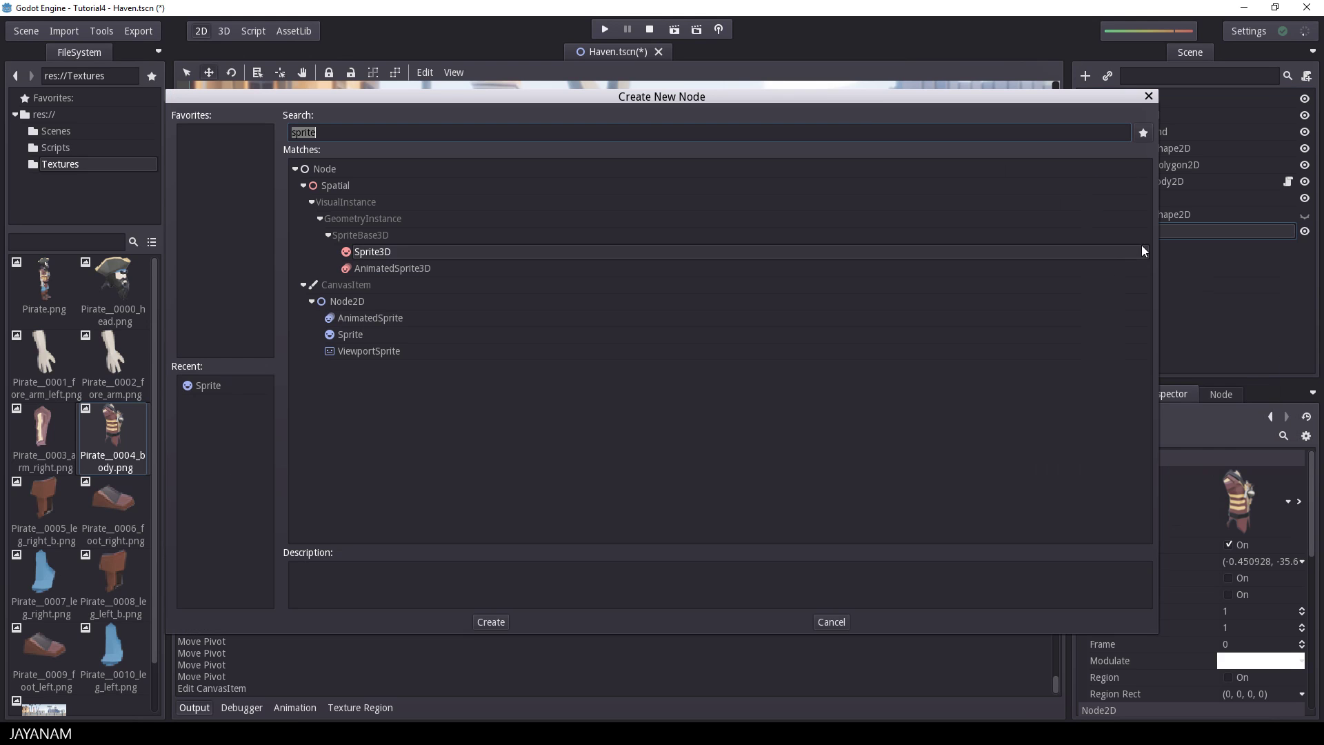
pyautogui.click(346, 334)
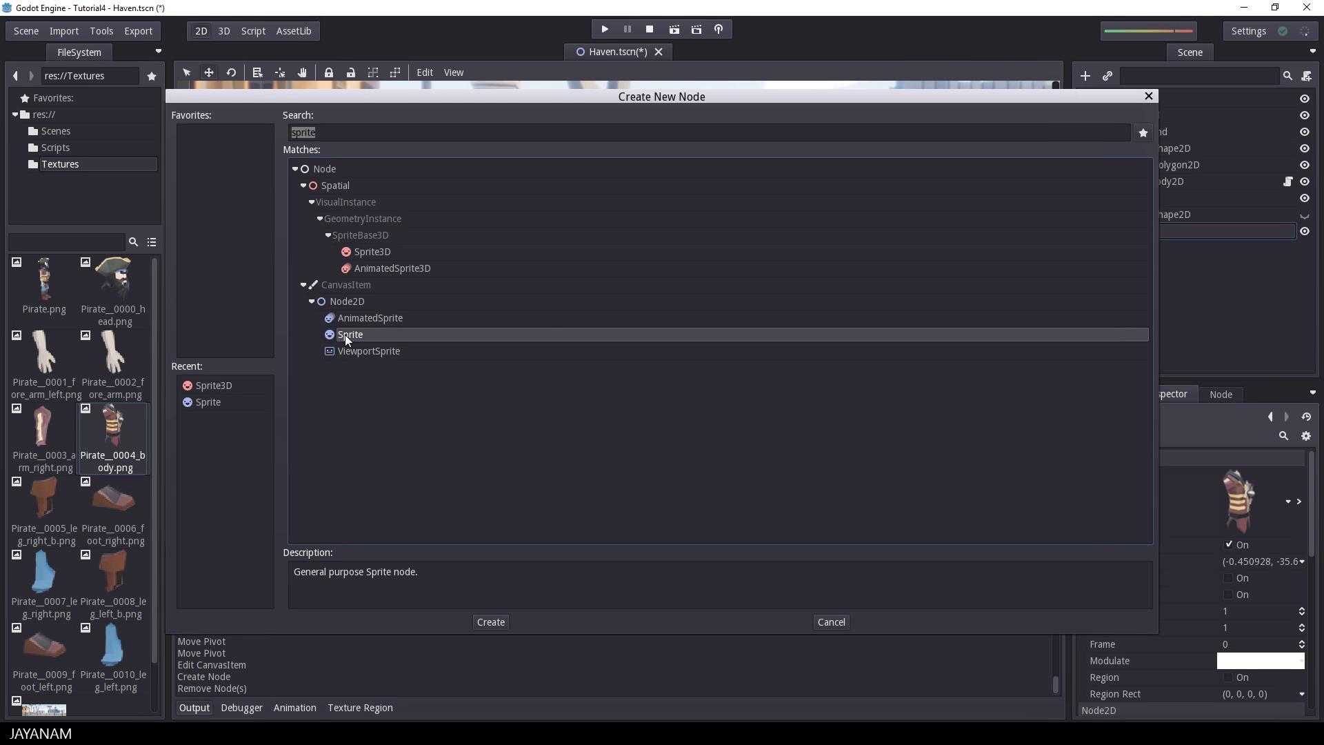
pyautogui.doubleClick(345, 335)
pyautogui.moveTo(111, 287); pyautogui.dragTo(1136, 251)
pyautogui.moveTo(1136, 249); pyautogui.dragTo(1242, 474)
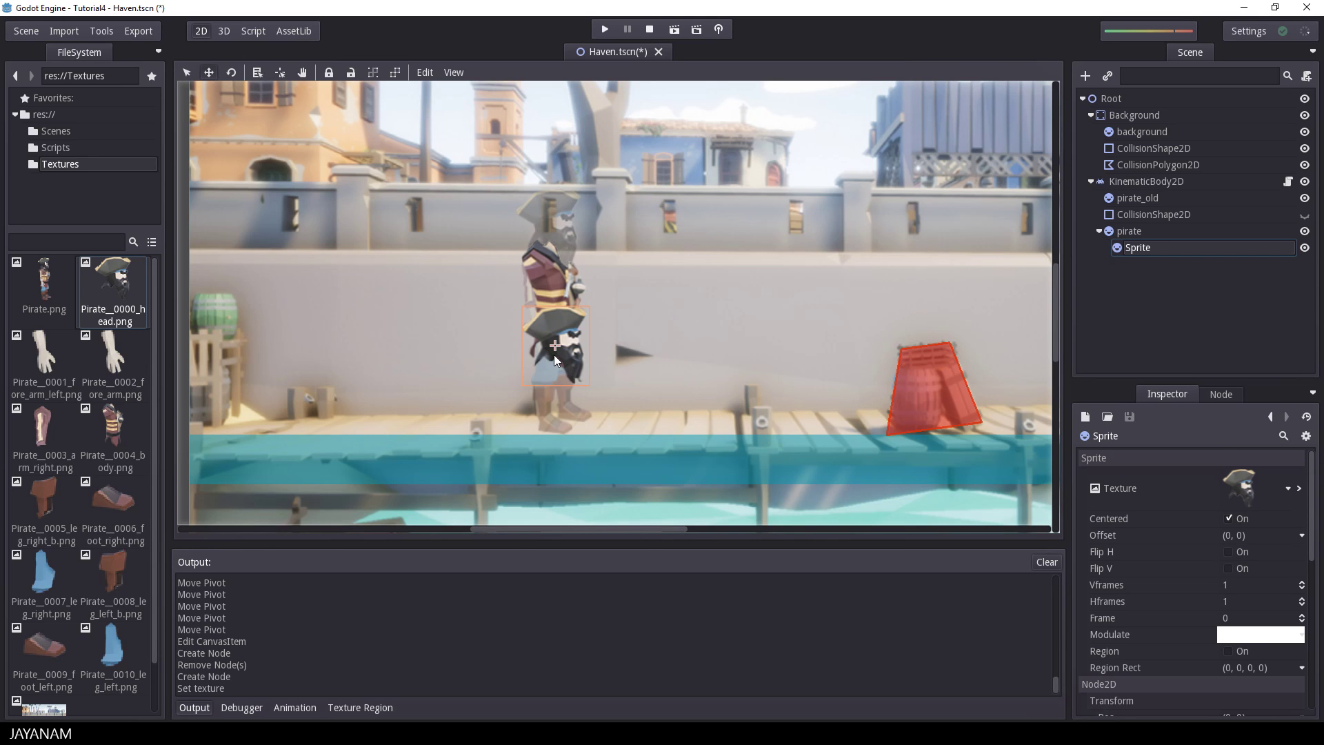
# Move the head sprite up onto the body and rename it head
pyautogui.moveTo(553, 355); pyautogui.dragTo(553, 221)
pyautogui.scroll(1, 724, 307)
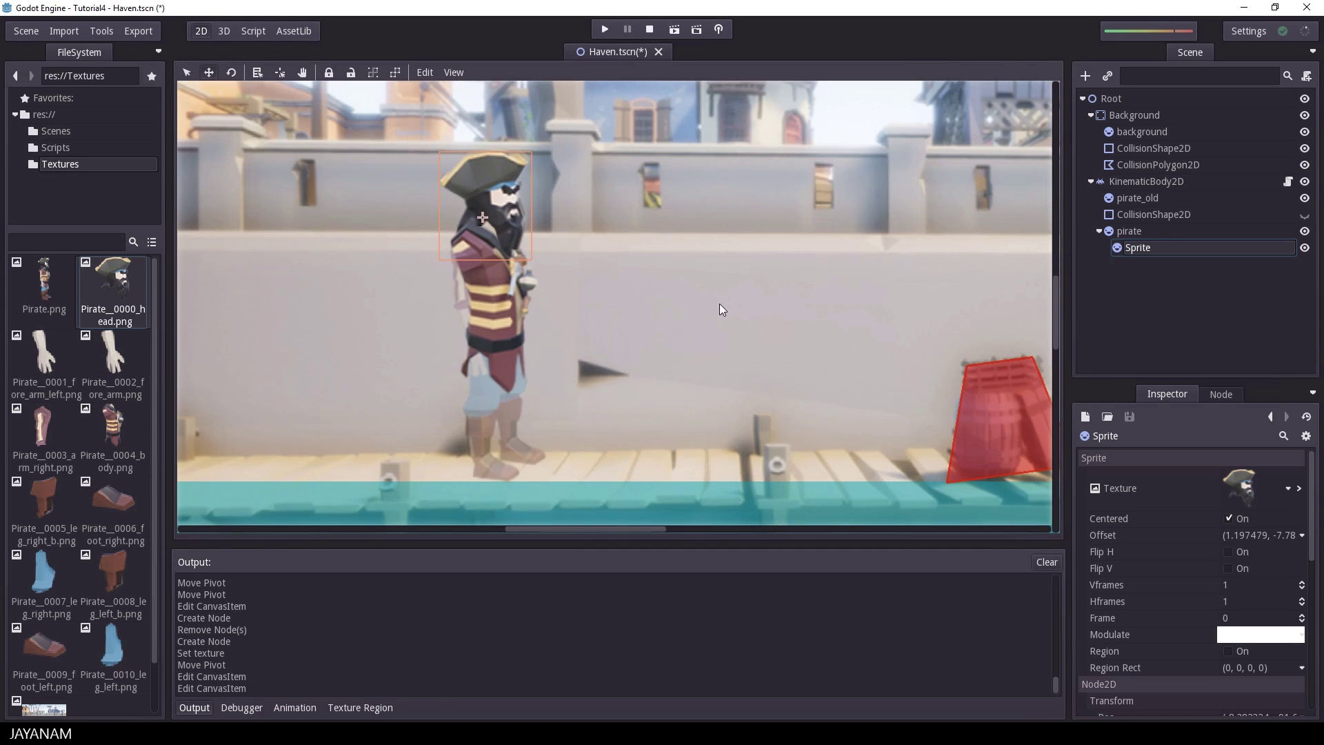
pyautogui.moveTo(502, 204); pyautogui.dragTo(500, 203)
pyautogui.doubleClick(1138, 249)
pyautogui.write('head')
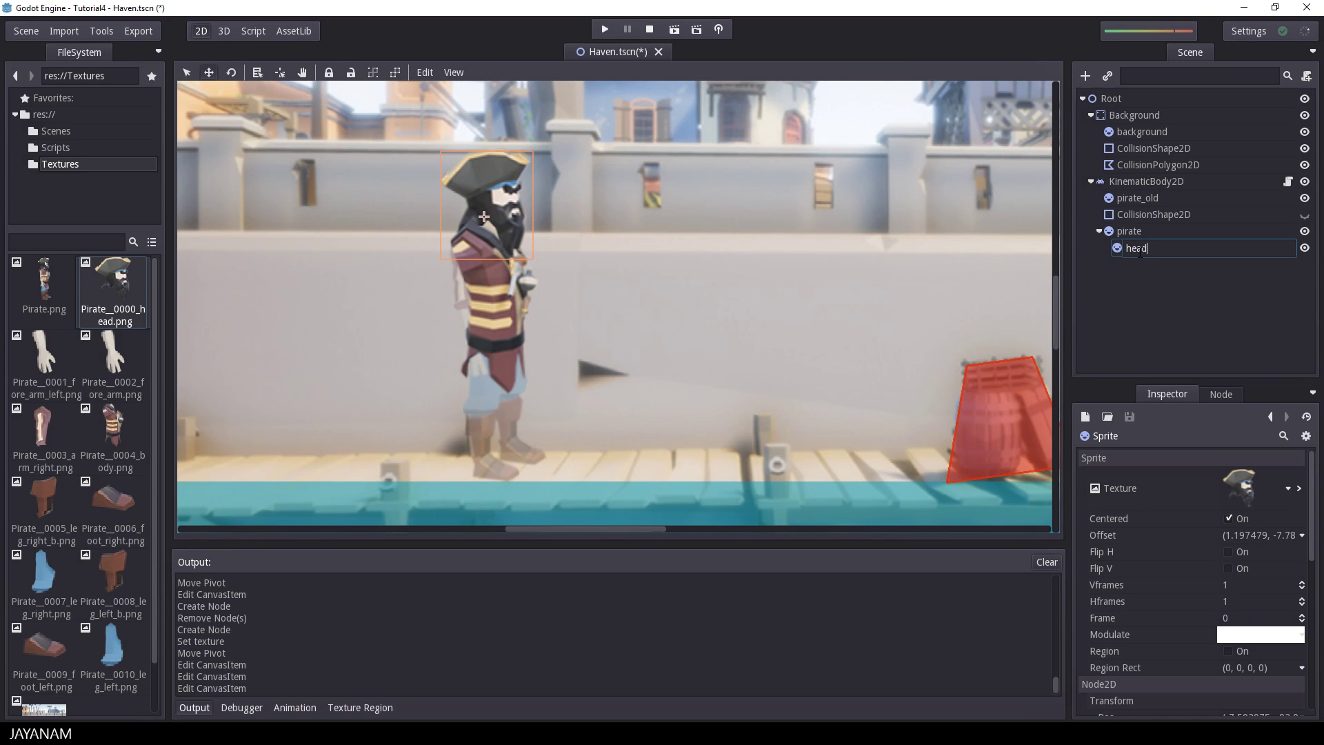
pyautogui.press('Return')
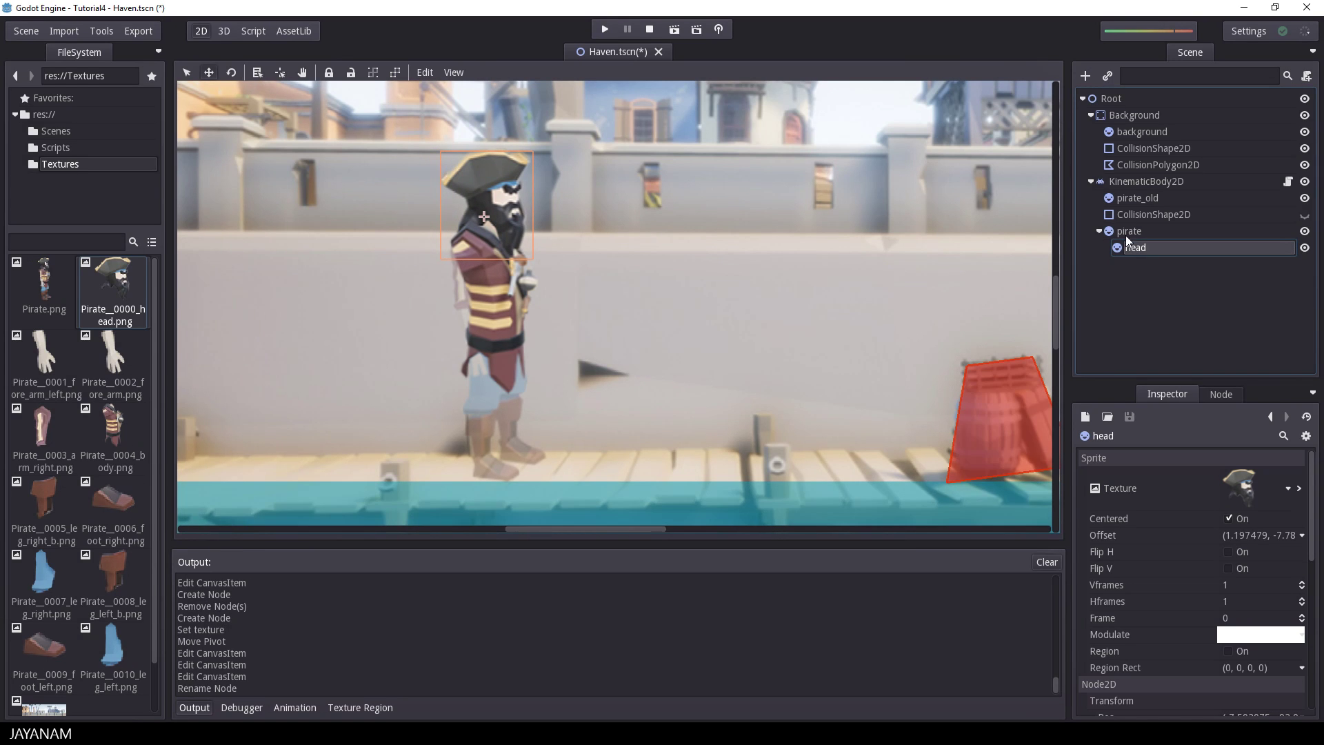
# Add an arm_right Sprite under pirate with the upper-arm texture, placed on the shoulder
pyautogui.click(1137, 232)
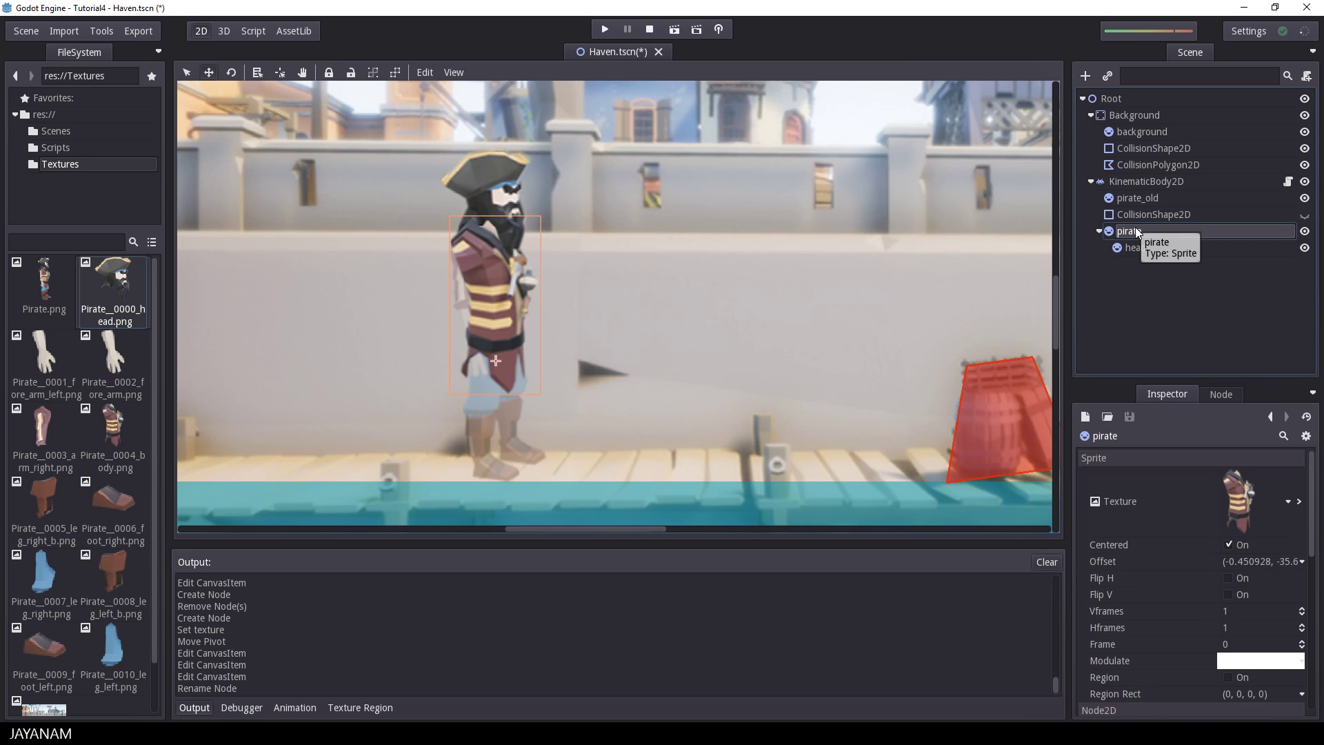
pyautogui.click(1086, 76)
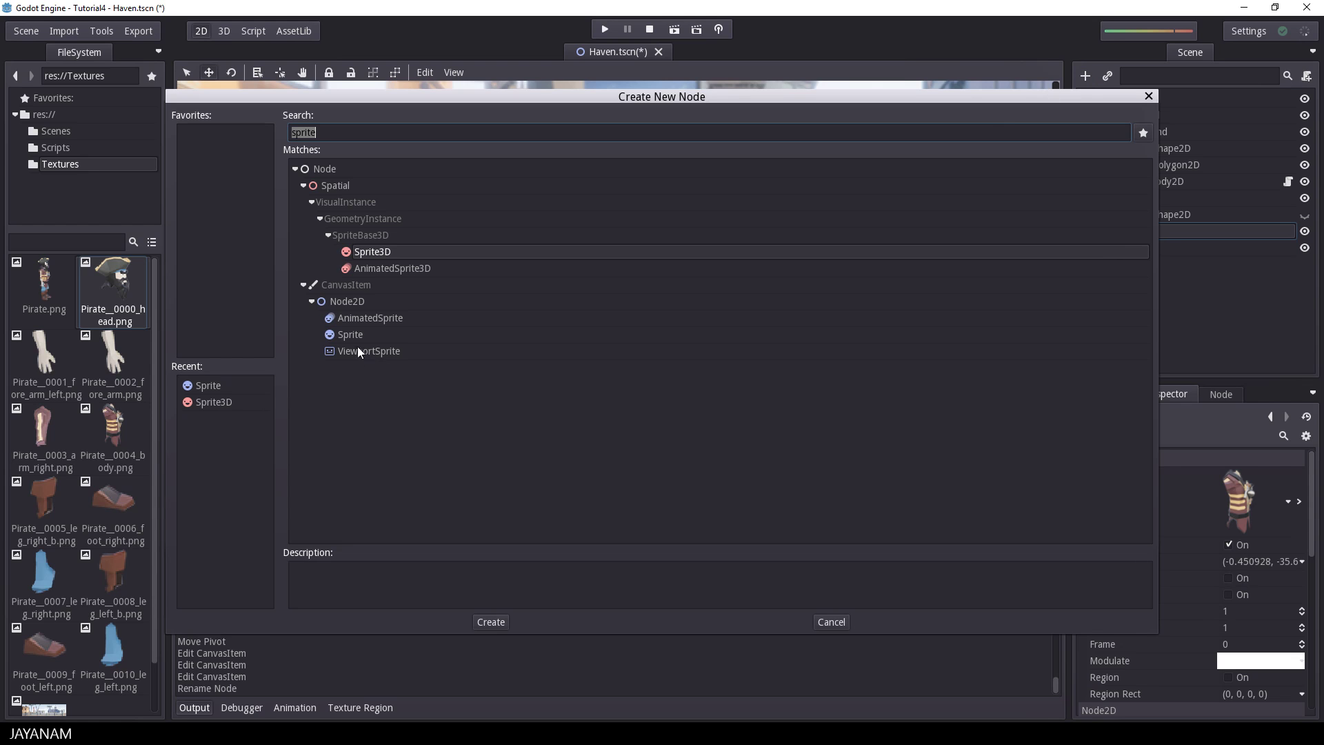
pyautogui.doubleClick(342, 334)
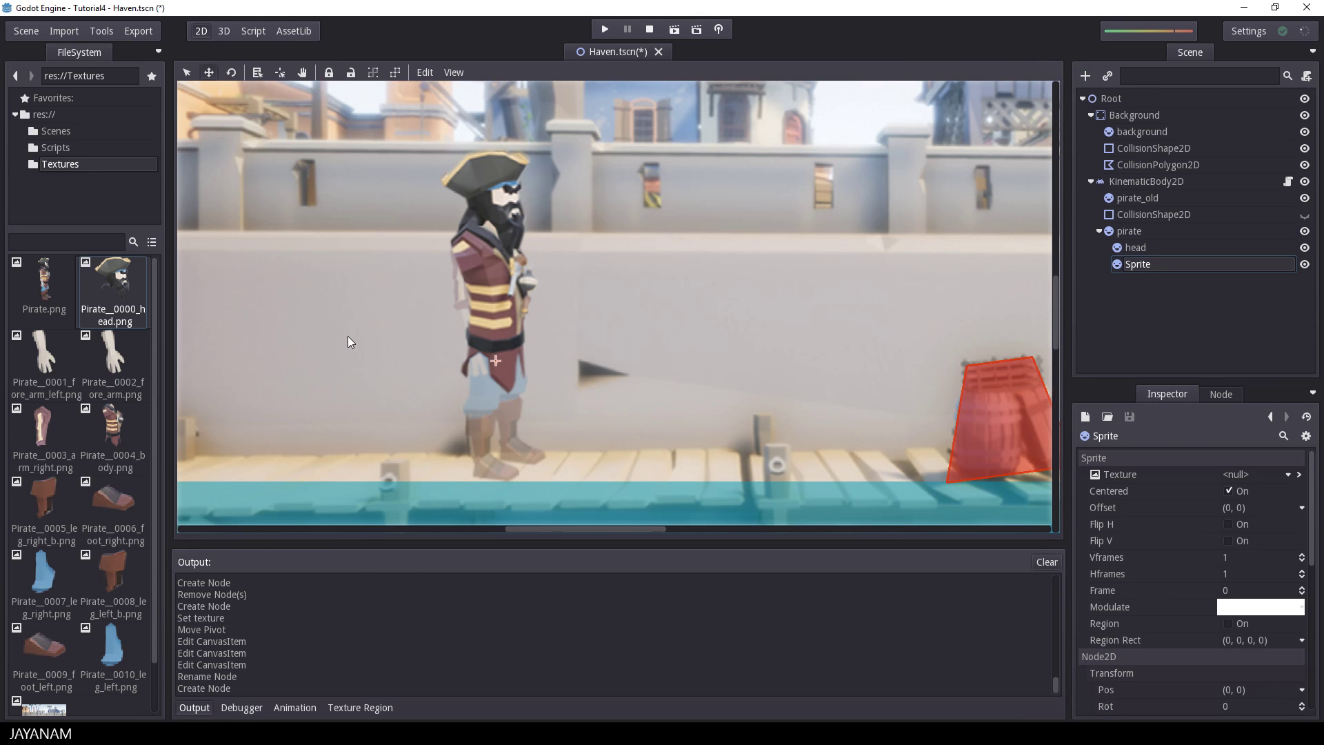
pyautogui.click(1134, 265)
pyautogui.write('ar')
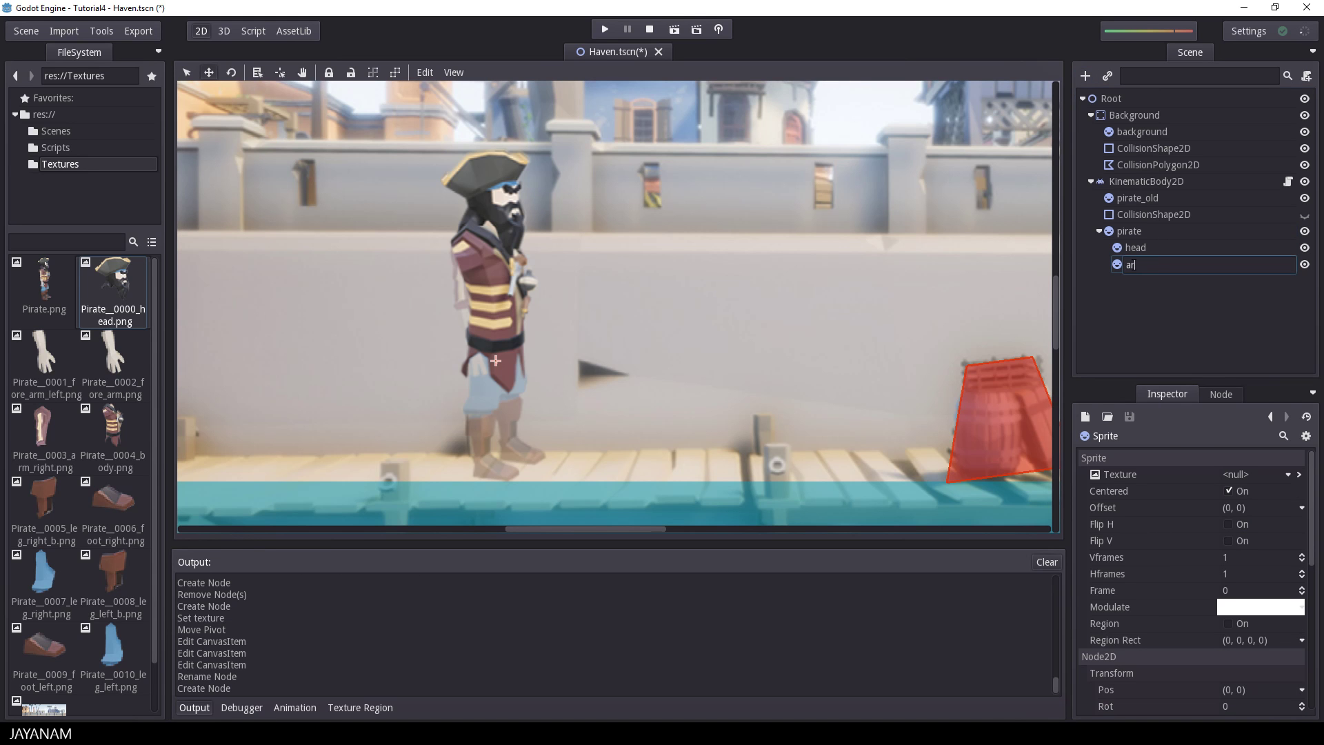
pyautogui.write('m_right')
pyautogui.press('Return')
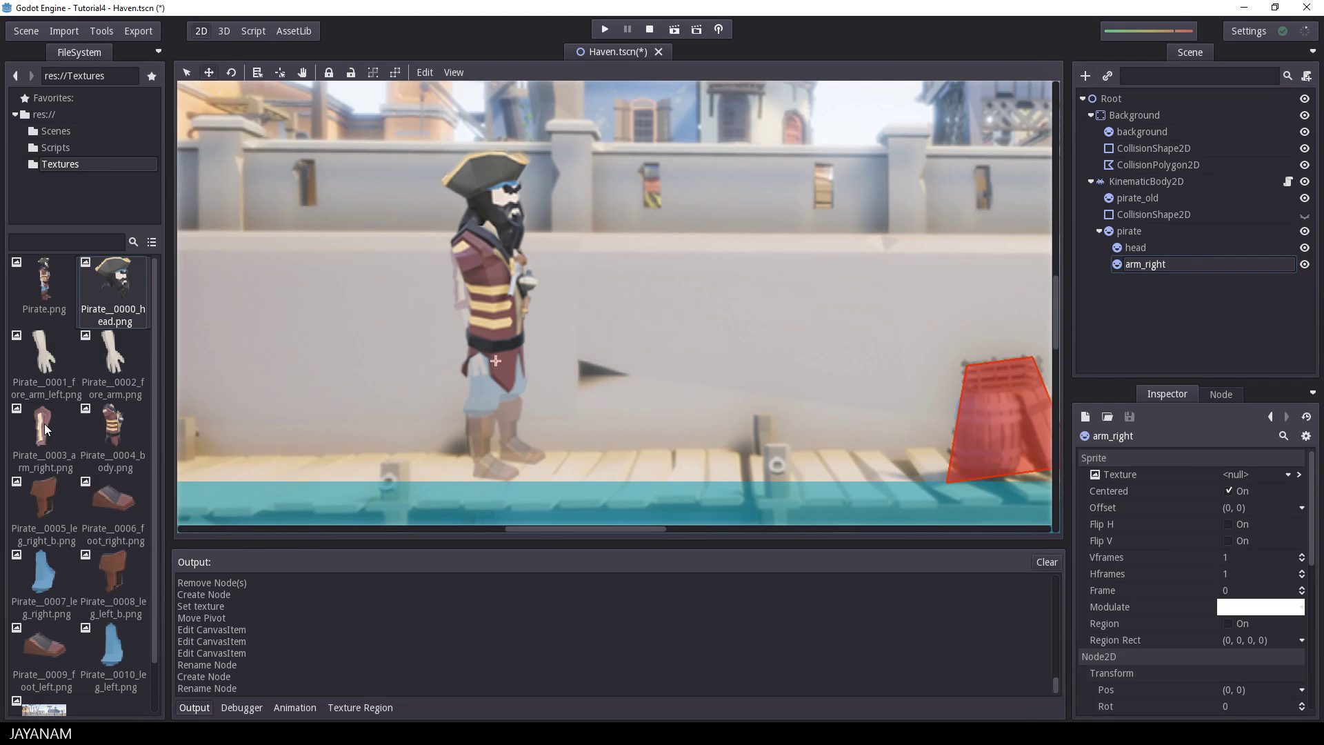
pyautogui.moveTo(43, 427); pyautogui.dragTo(1248, 479)
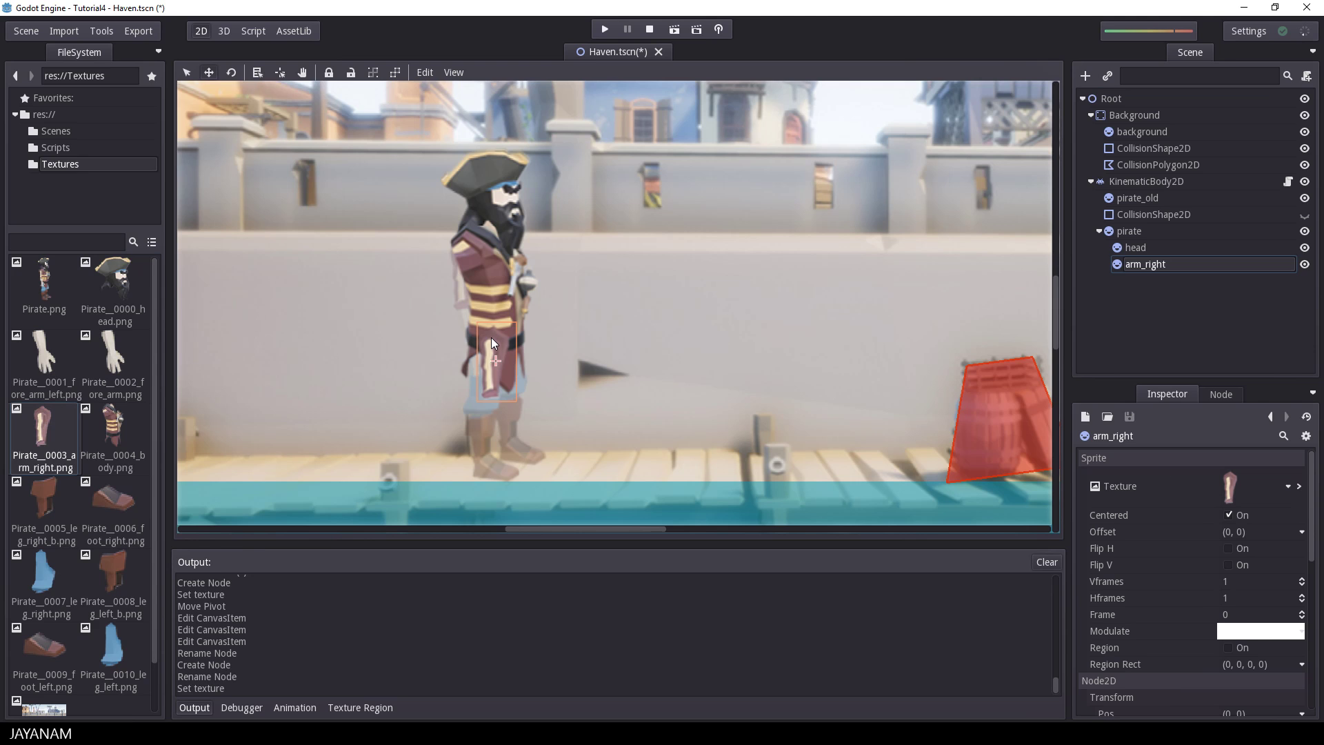
pyautogui.press('v')
pyautogui.moveTo(493, 353); pyautogui.dragTo(462, 262)
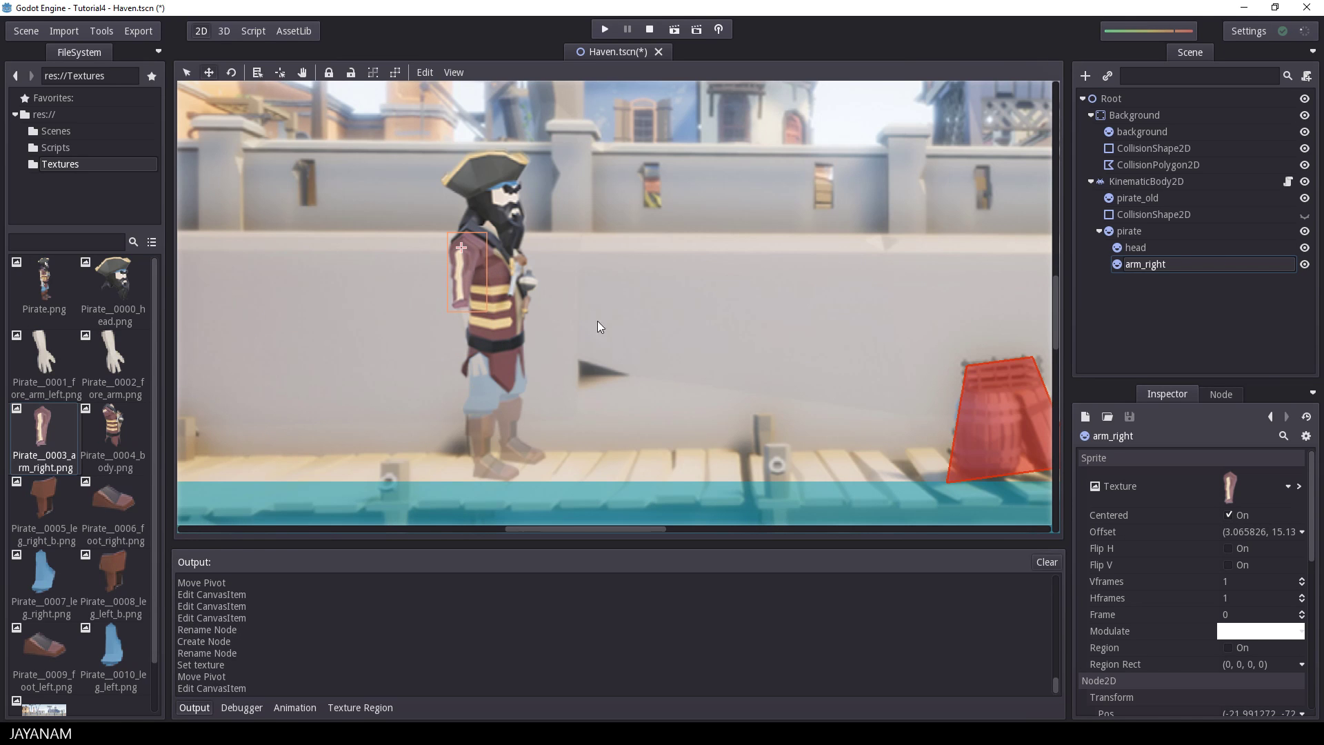
# Add a forarm_right child with the fore_arm texture, pivoted and moved down along the arm
pyautogui.moveTo(43, 355); pyautogui.dragTo(479, 340)
pyautogui.doubleClick(1160, 281)
pyautogui.write('forarm_right')
pyautogui.press('Return')
pyautogui.press('v')
pyautogui.press('v')
pyautogui.scroll(2, 465, 332)
pyautogui.press('v')
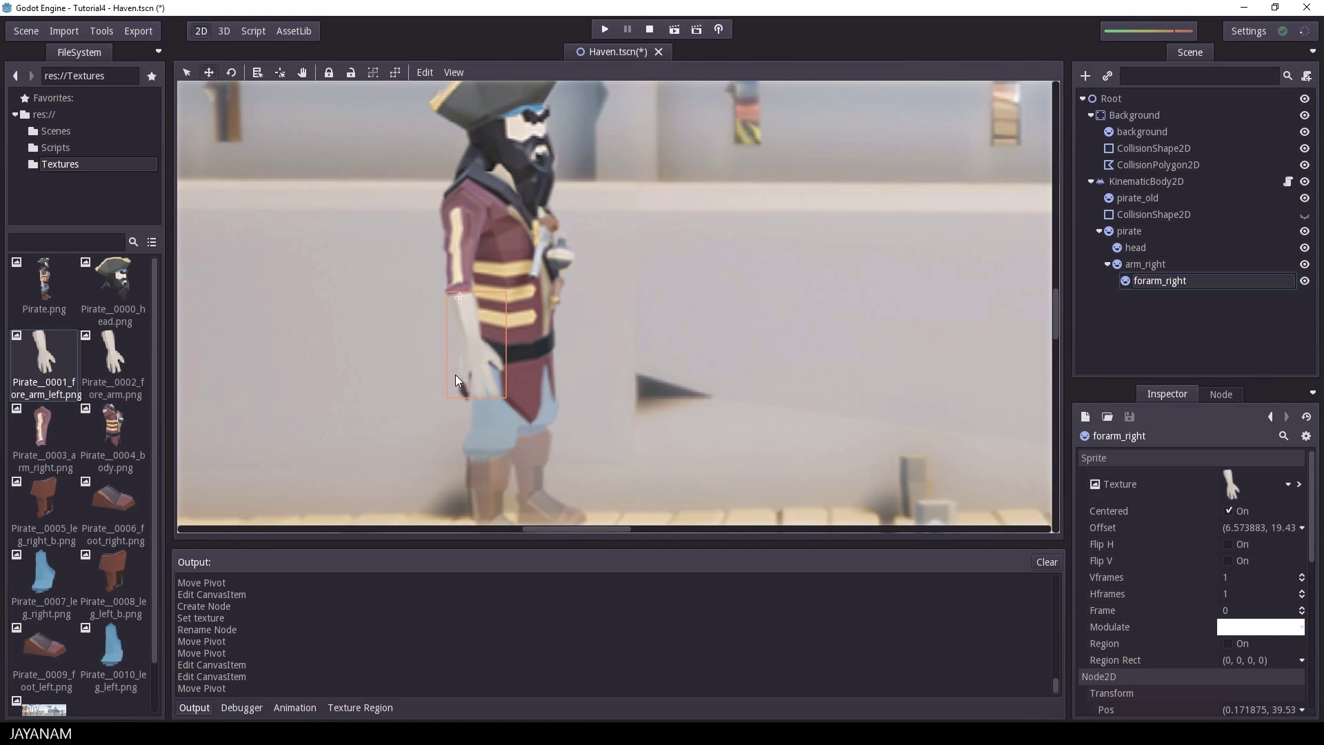
# Create another empty Sprite child under the pirate node
pyautogui.click(1130, 233)
pyautogui.hotkey('ctrl', 'a')
pyautogui.doubleClick(796, 372)
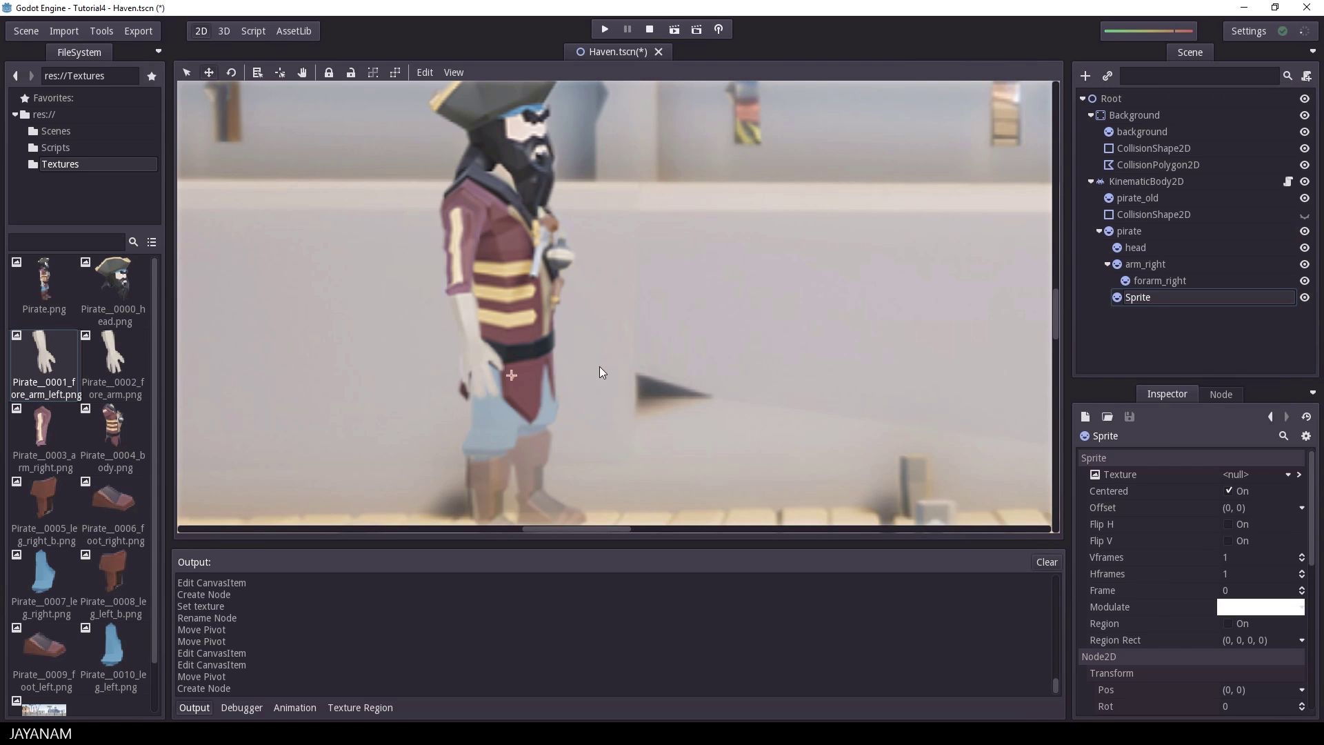
# Give the new sprite the right leg texture, set its pivot, and name it leg_right
pyautogui.moveTo(43, 575); pyautogui.dragTo(1235, 476)
pyautogui.press('v')
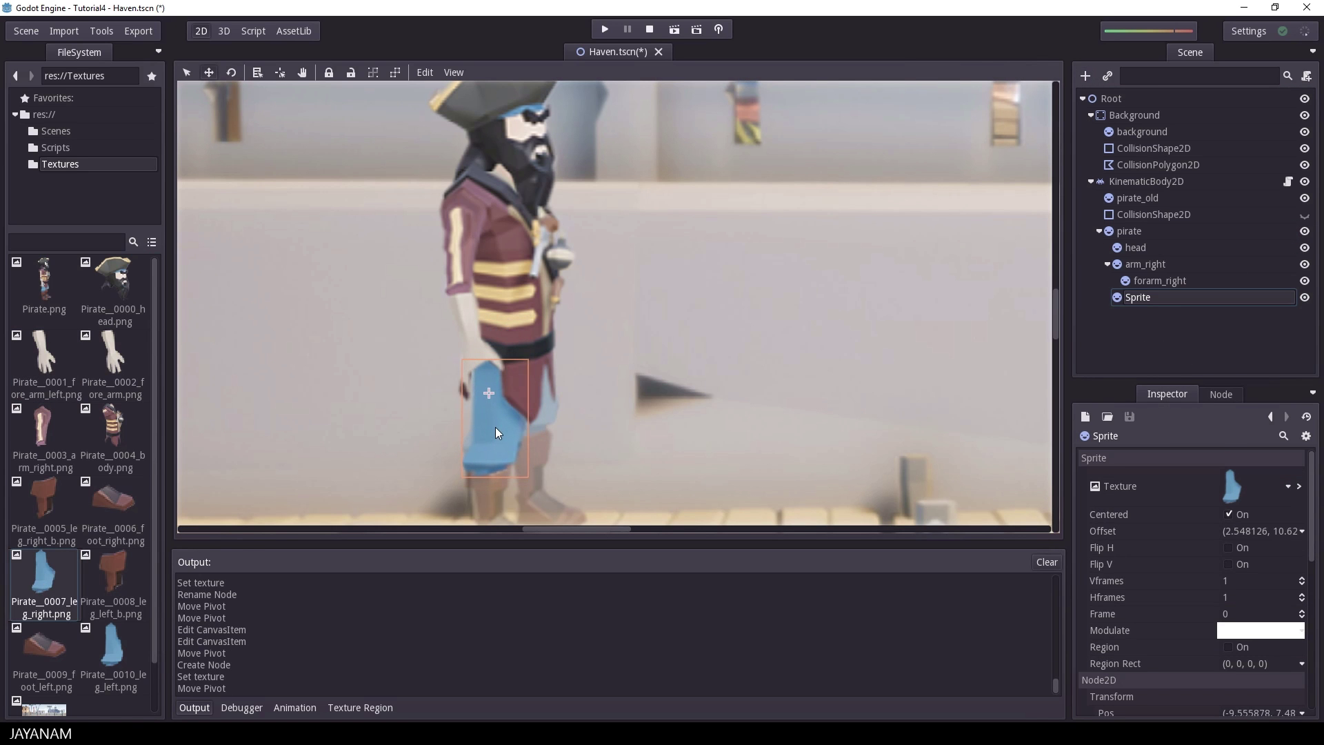
pyautogui.moveTo(495, 432); pyautogui.dragTo(496, 432)
pyautogui.doubleClick(1139, 298)
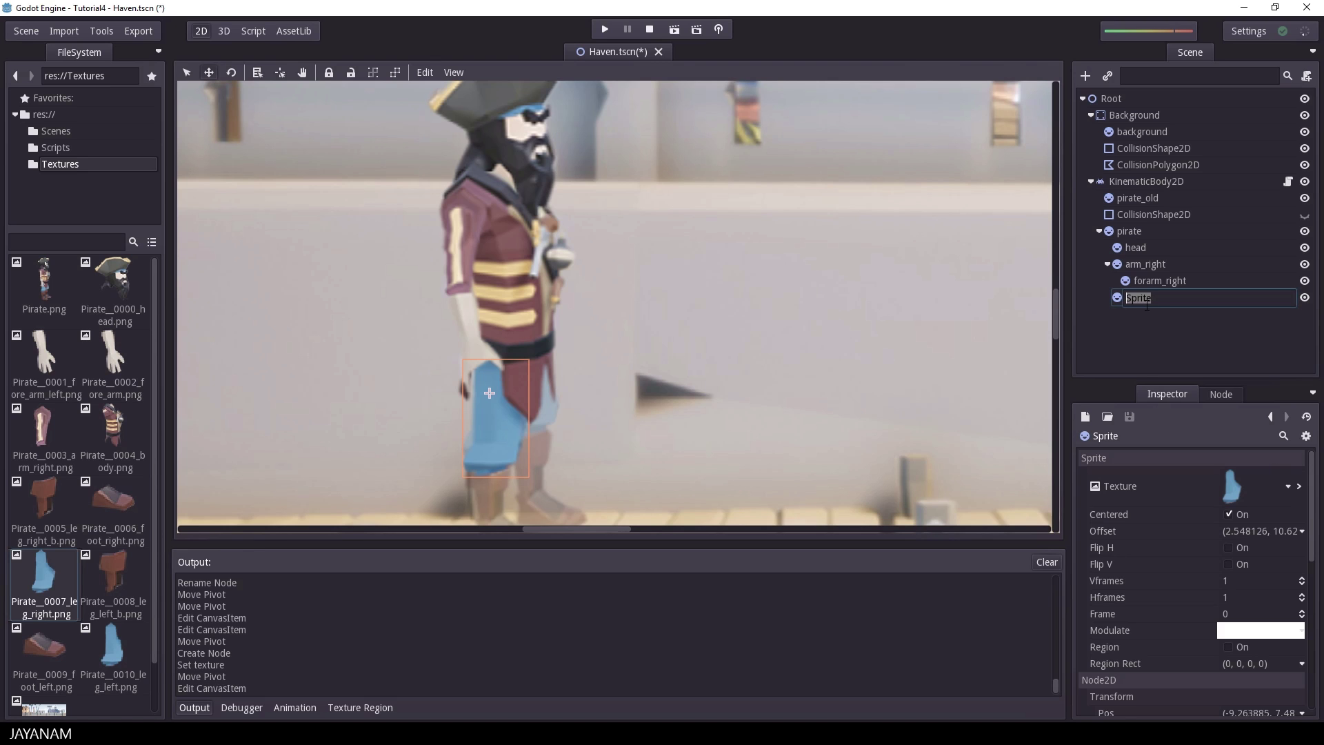
pyautogui.write('leg_right')
pyautogui.press('Return')
# Add a leg_right_b Sprite child with the lower right leg texture, positioned at the knee
pyautogui.scroll(-2, 635, 337)
pyautogui.hotkey('ctrl', 'a')
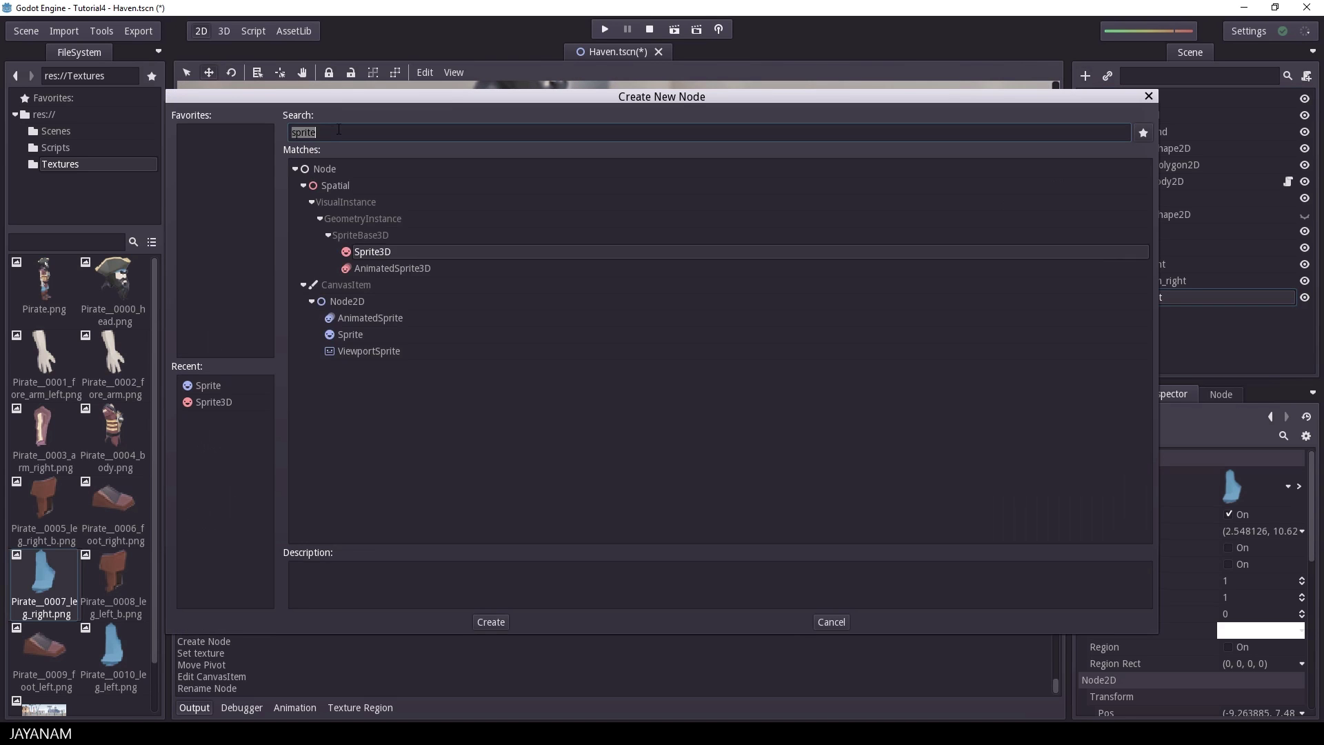
pyautogui.write('leg_right_b')
pyautogui.hotkey('ctrl', 'a')
pyautogui.write('sp')
pyautogui.press('Return')
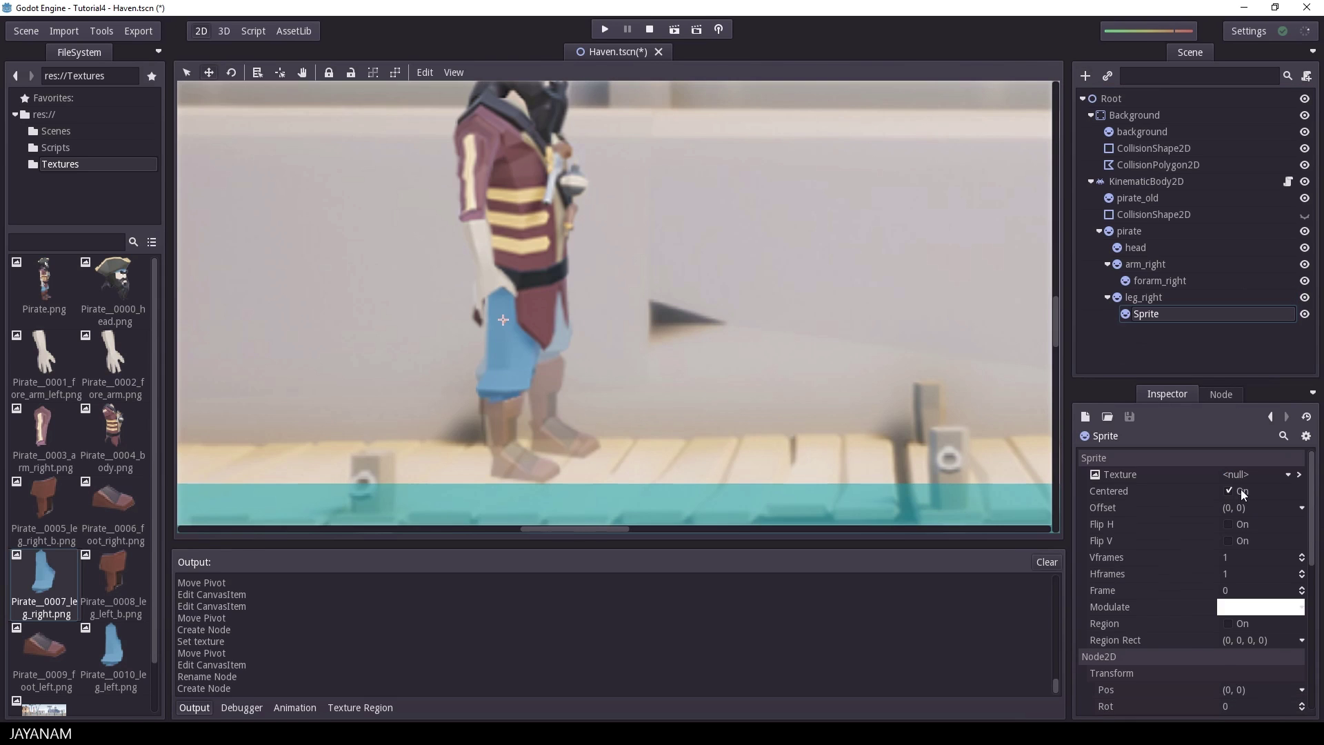
pyautogui.doubleClick(1146, 313)
pyautogui.write('leg_right_b')
pyautogui.press('Return')
pyautogui.moveTo(44, 498); pyautogui.dragTo(1234, 476)
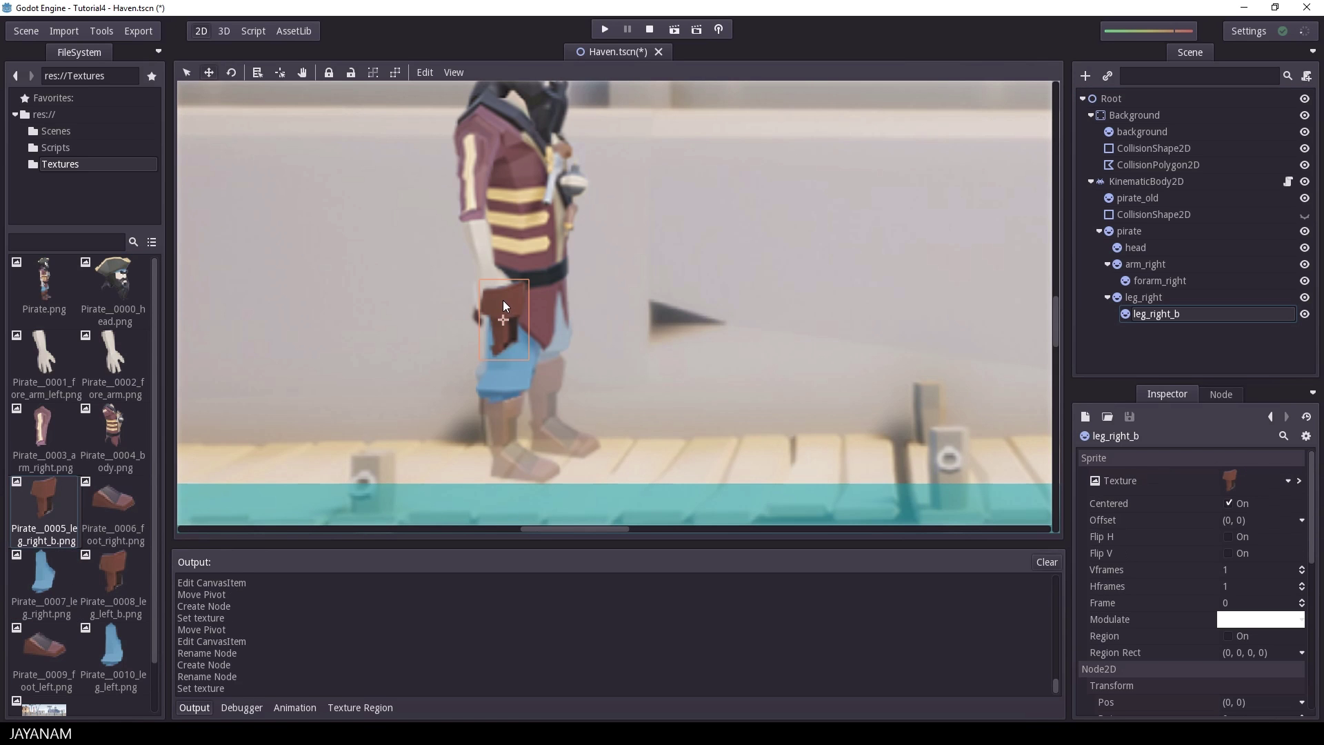
pyautogui.press('v')
pyautogui.moveTo(503, 300); pyautogui.dragTo(507, 414)
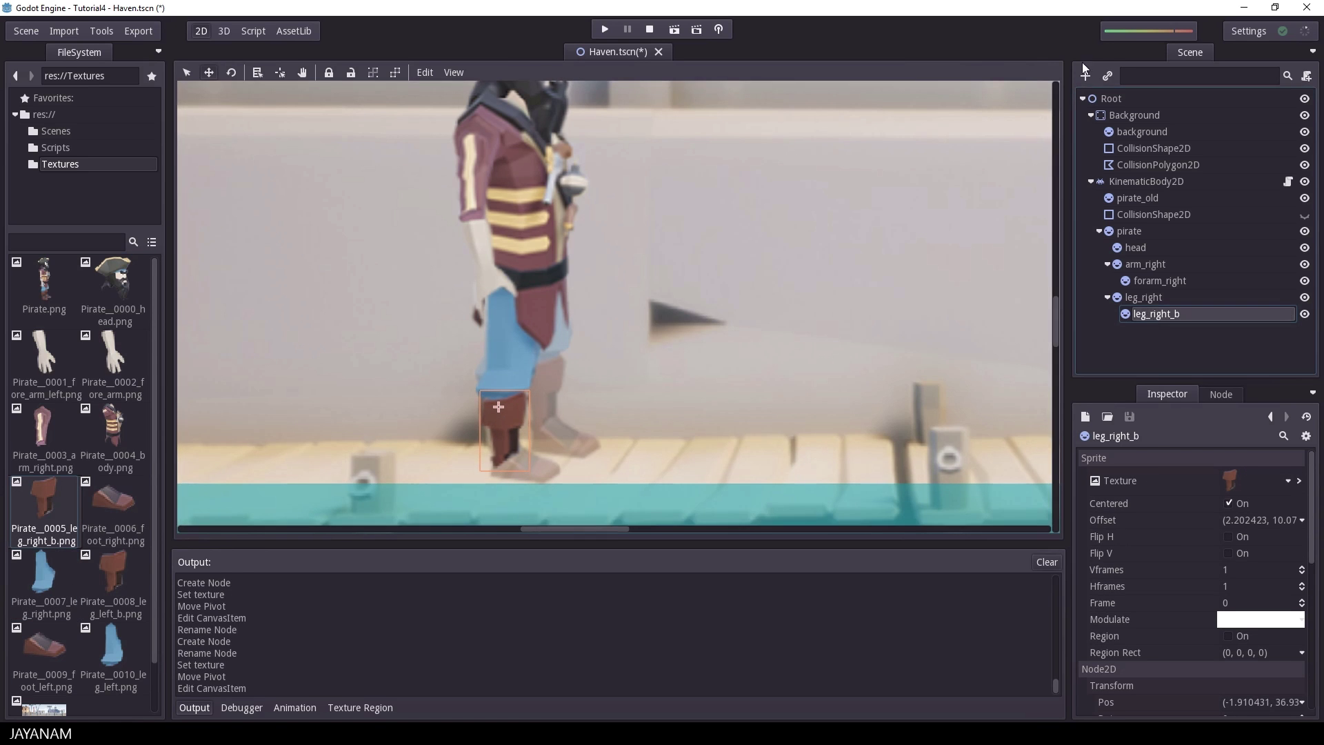
# Add a foot_right Sprite under leg_right_b with the right foot texture at the leg bottom
pyautogui.click(1085, 76)
pyautogui.press('Return')
pyautogui.doubleClick(1163, 331)
pyautogui.write('foot_right')
pyautogui.press('Return')
pyautogui.moveTo(114, 498); pyautogui.dragTo(1234, 475)
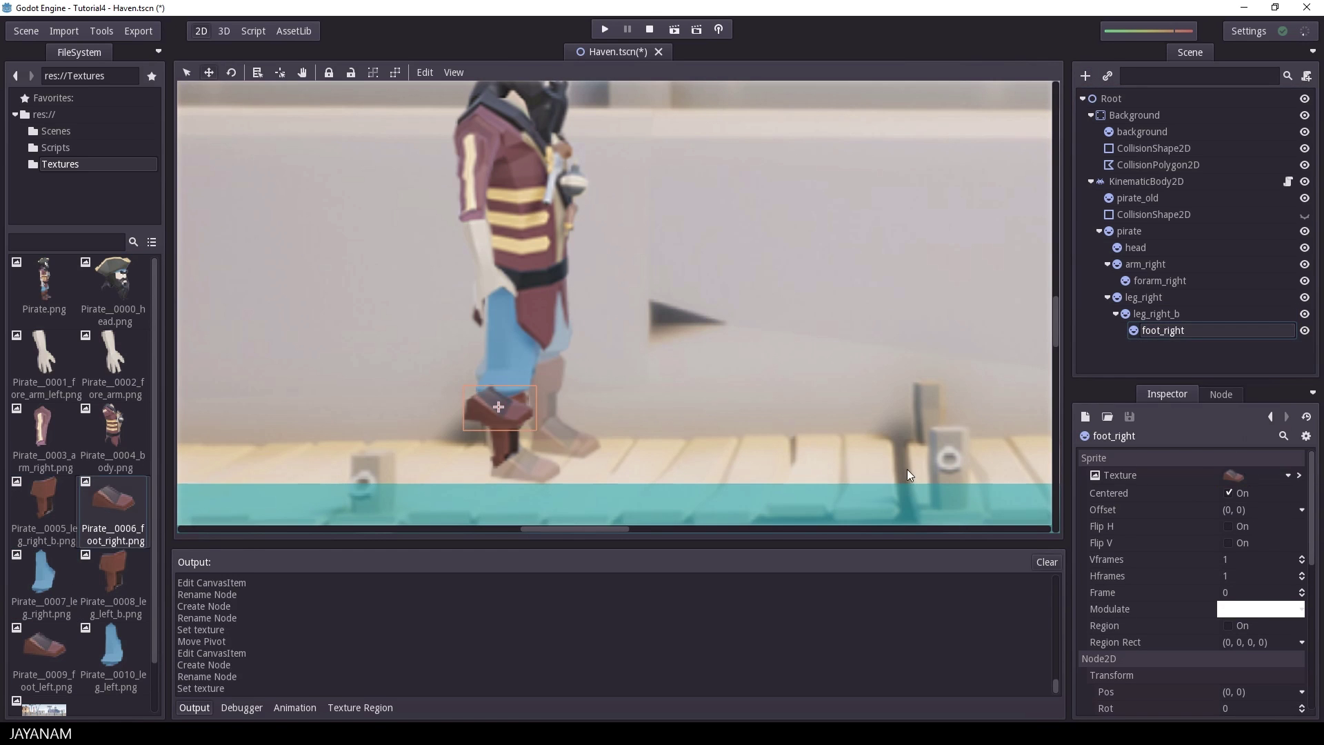
pyautogui.press('v')
pyautogui.moveTo(477, 404); pyautogui.dragTo(528, 470)
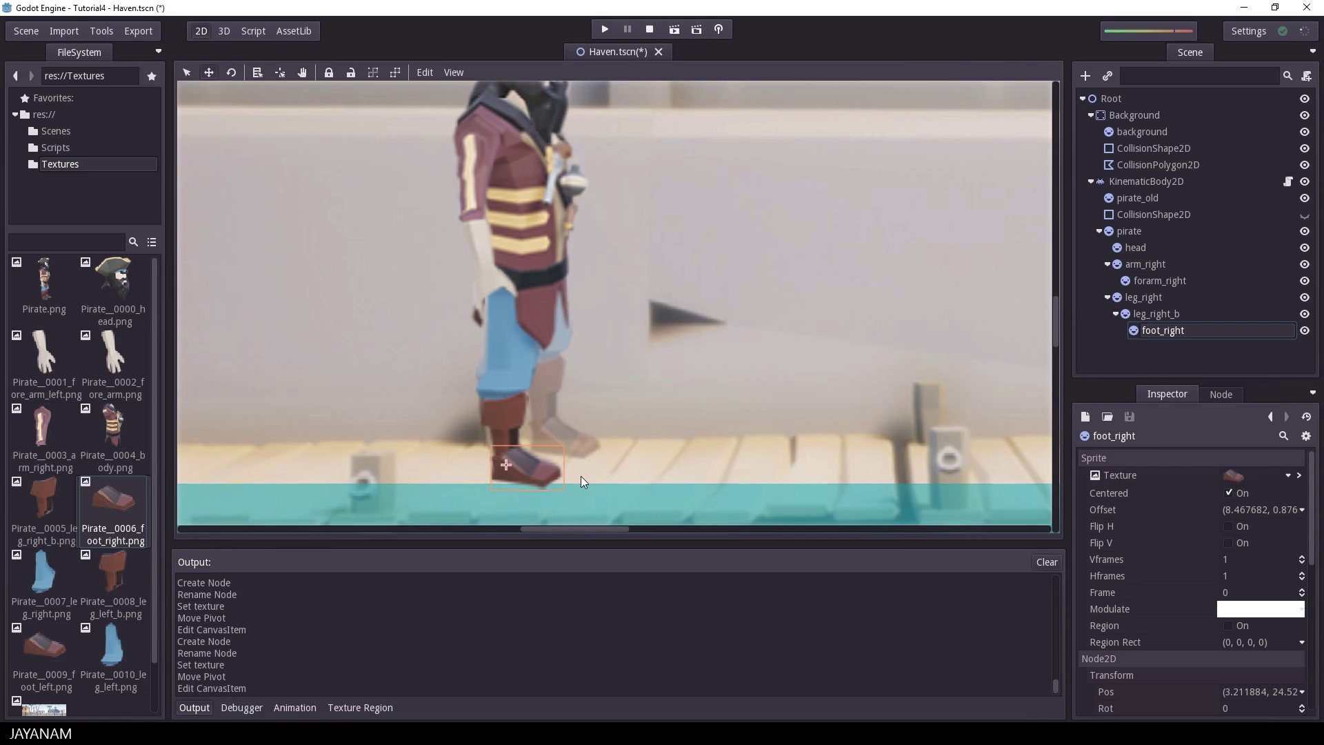
# Add a lef_left Sprite under pirate with the left leg texture, positioned under the body
pyautogui.click(1106, 297)
pyautogui.click(1129, 231)
pyautogui.click(1085, 75)
pyautogui.press('Return')
pyautogui.doubleClick(1158, 314)
pyautogui.write('lef_left')
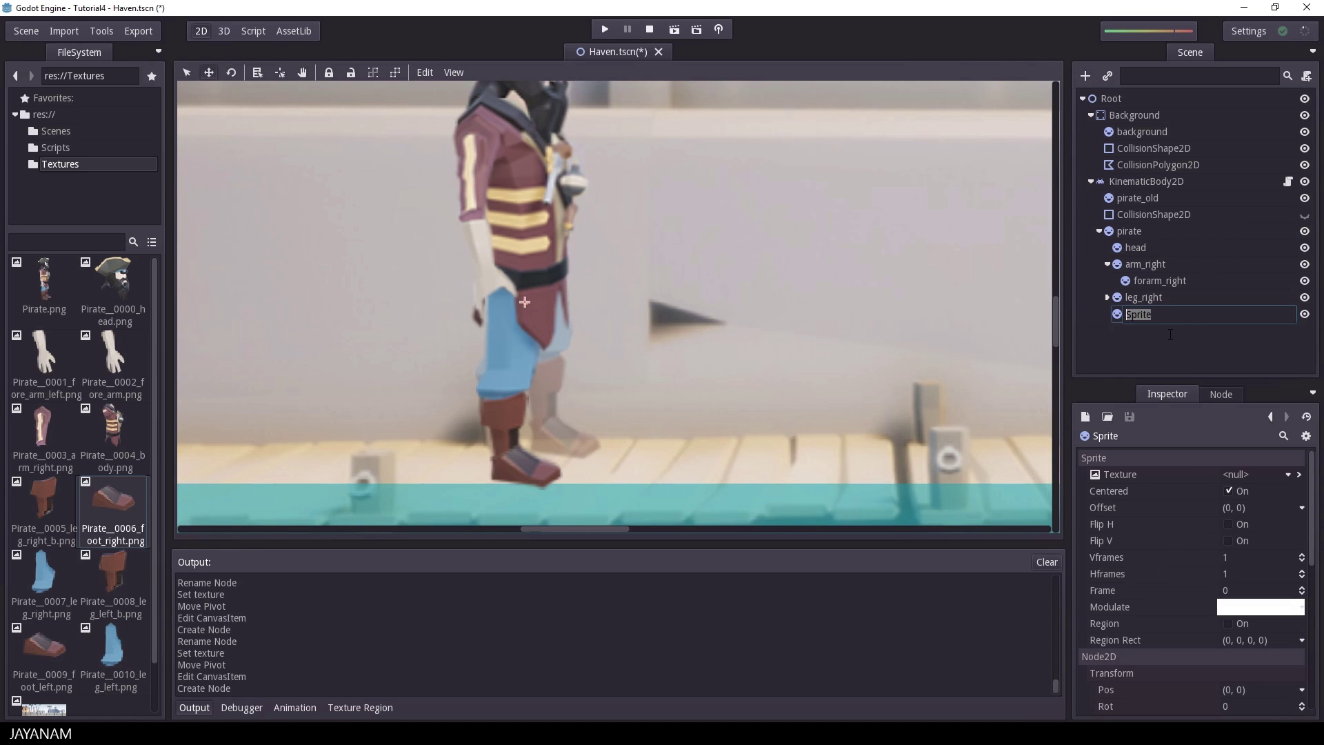
pyautogui.press('Return')
pyautogui.moveTo(112, 644); pyautogui.dragTo(1231, 484)
pyautogui.press('v')
pyautogui.moveTo(515, 268); pyautogui.dragTo(567, 338)
# Add leg_left_b with the lower left leg texture and rename lef_left to leg_left
pyautogui.press('v')
pyautogui.press('v')
pyautogui.hotkey('ctrl', 'a')
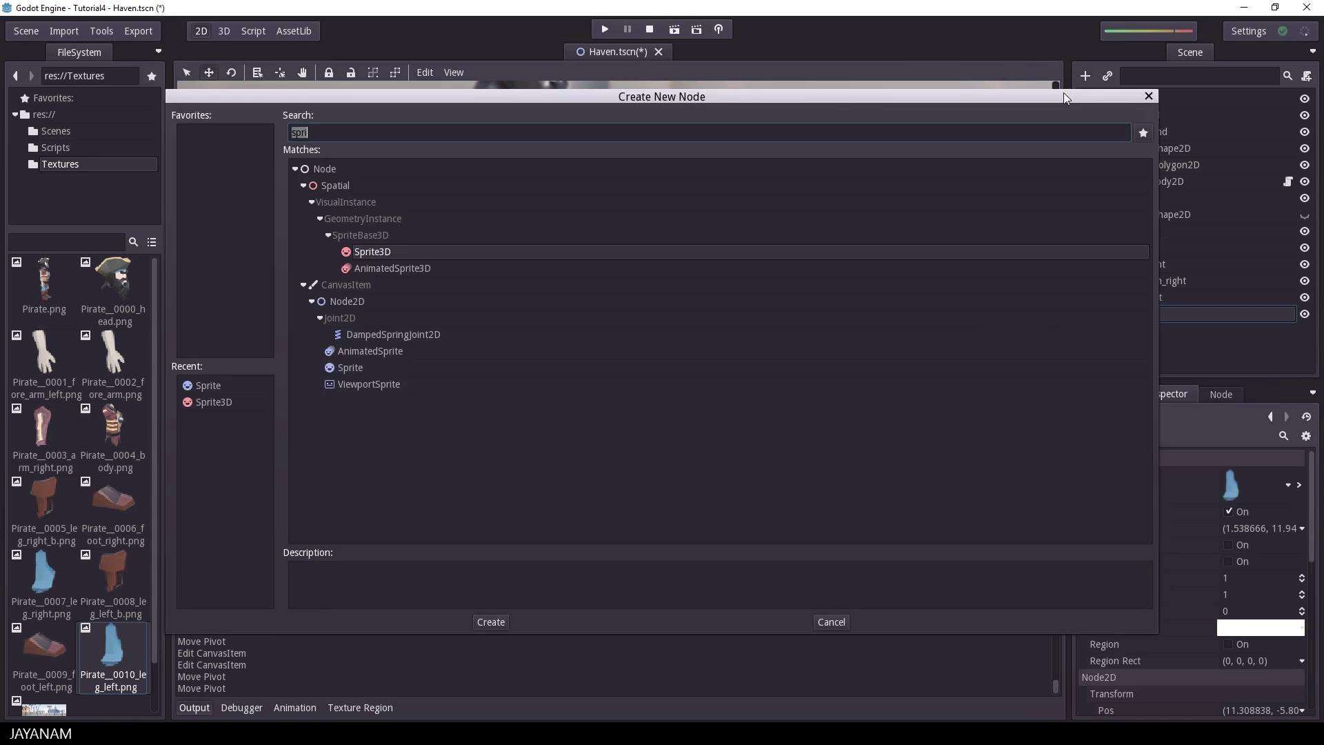
pyautogui.press('Return')
pyautogui.doubleClick(1147, 331)
pyautogui.write('leg_left_b')
pyautogui.doubleClick(1140, 313)
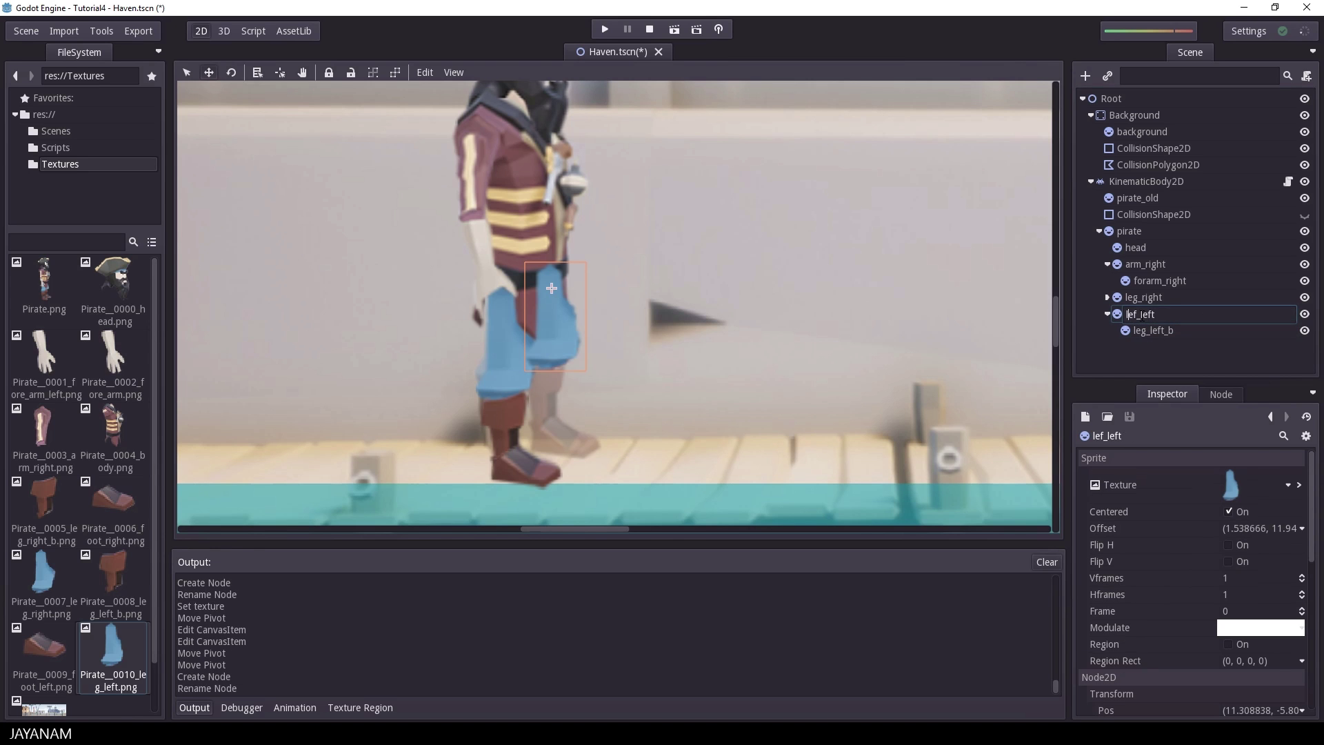
pyautogui.write('leg_left')
pyautogui.press('Return')
pyautogui.press('Down')
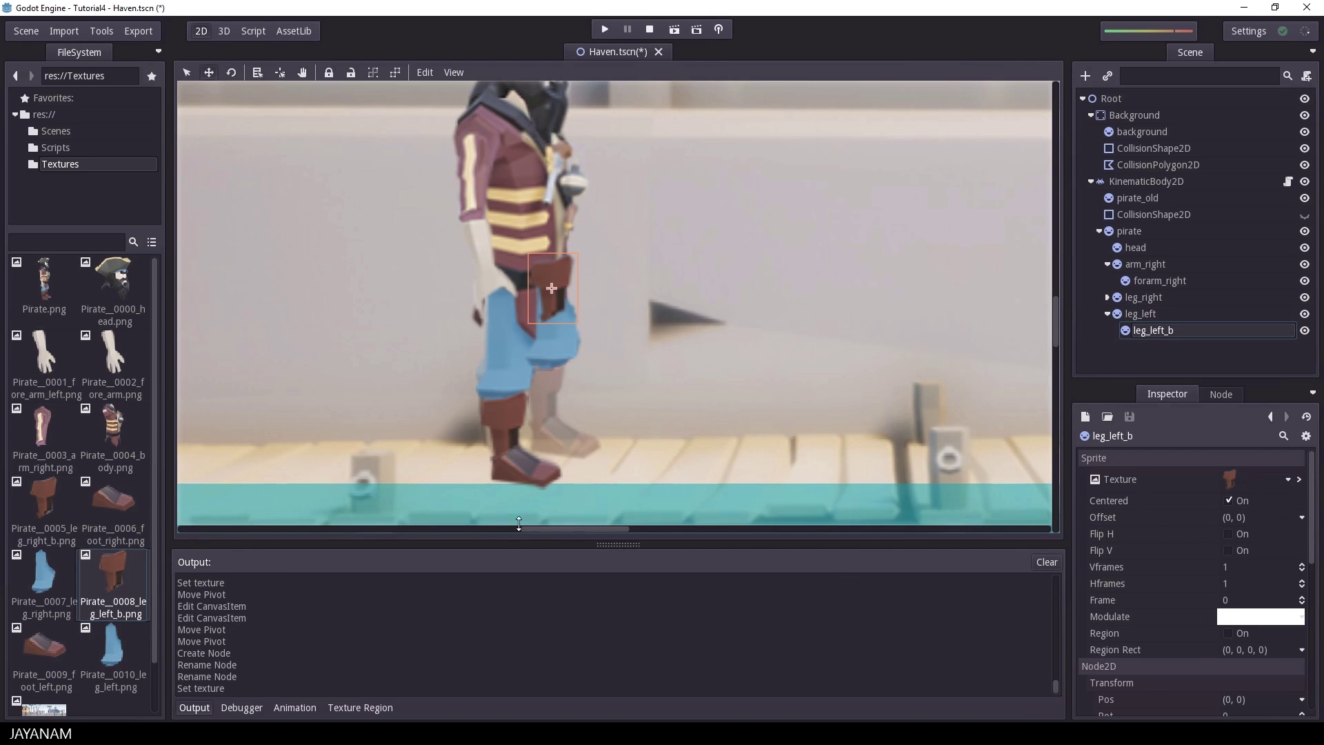
pyautogui.moveTo(116, 580); pyautogui.dragTo(1231, 479)
pyautogui.press('v')
# Add a foot_left Sprite under leg_left_b with the left foot texture below the lower leg
pyautogui.click(546, 392)
pyautogui.hotkey('ctrl', 'a')
pyautogui.press('Return')
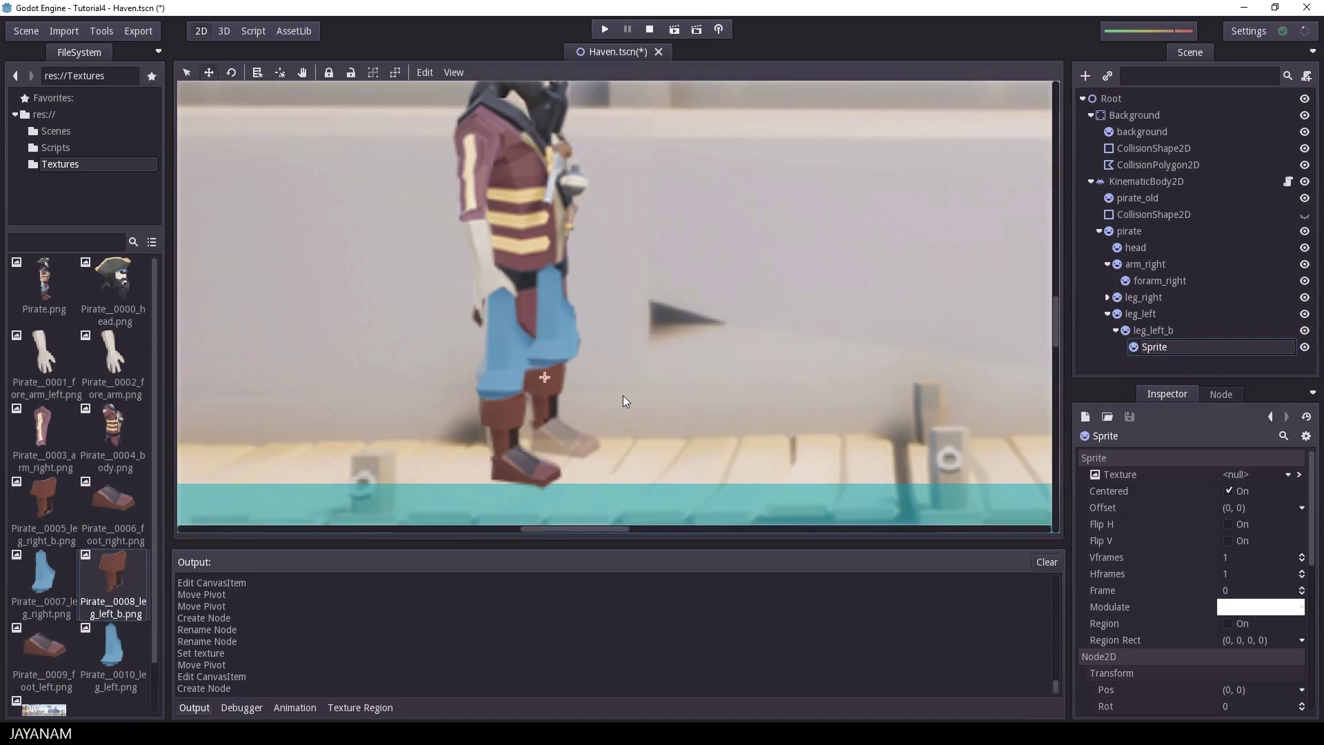
pyautogui.doubleClick(1158, 347)
pyautogui.write('foot_left')
pyautogui.press('Return')
pyautogui.moveTo(44, 645); pyautogui.dragTo(1230, 475)
pyautogui.press('v')
pyautogui.moveTo(530, 375); pyautogui.dragTo(560, 437)
# Add an arm_left Sprite under pirate with the fore_arm_left texture, placed at the shoulder
pyautogui.scroll(-1, 644, 364)
pyautogui.click(1128, 231)
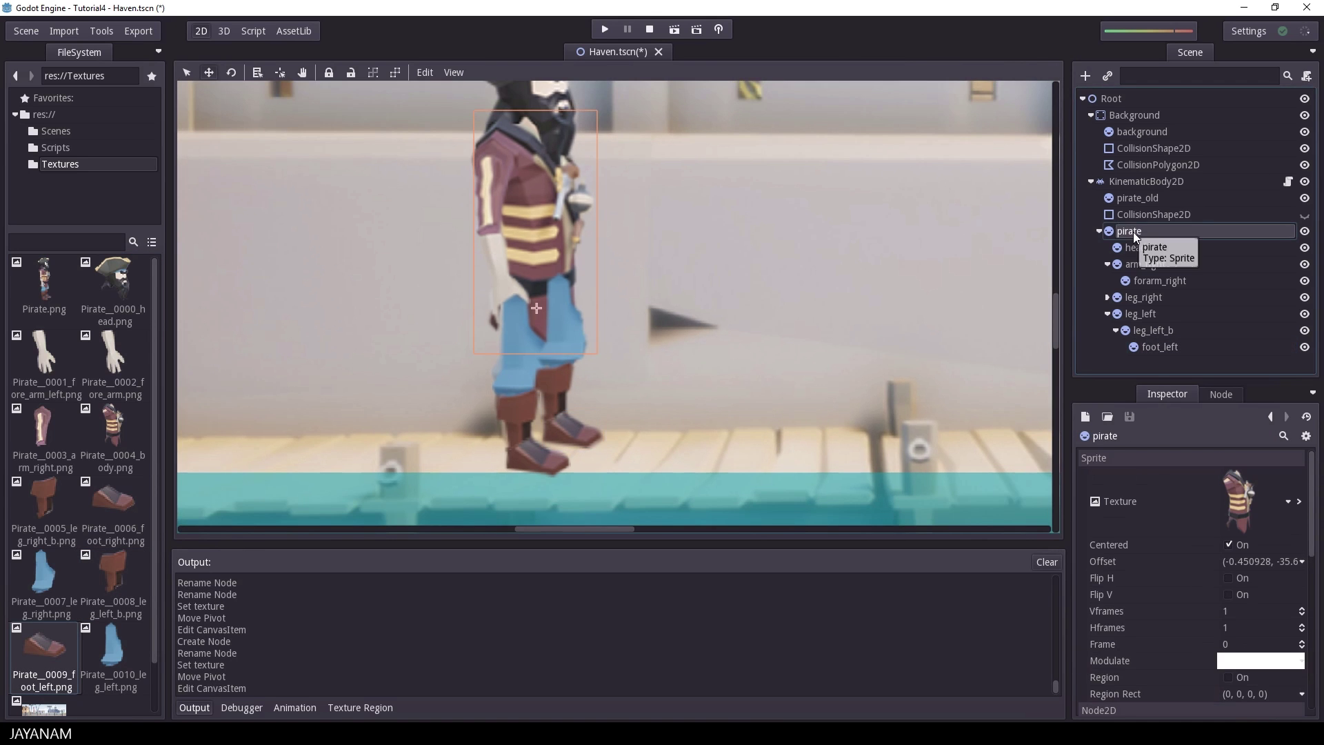
pyautogui.hotkey('ctrl', 'a')
pyautogui.press('Return')
pyautogui.doubleClick(1138, 357)
pyautogui.write('arm_left')
pyautogui.press('Return')
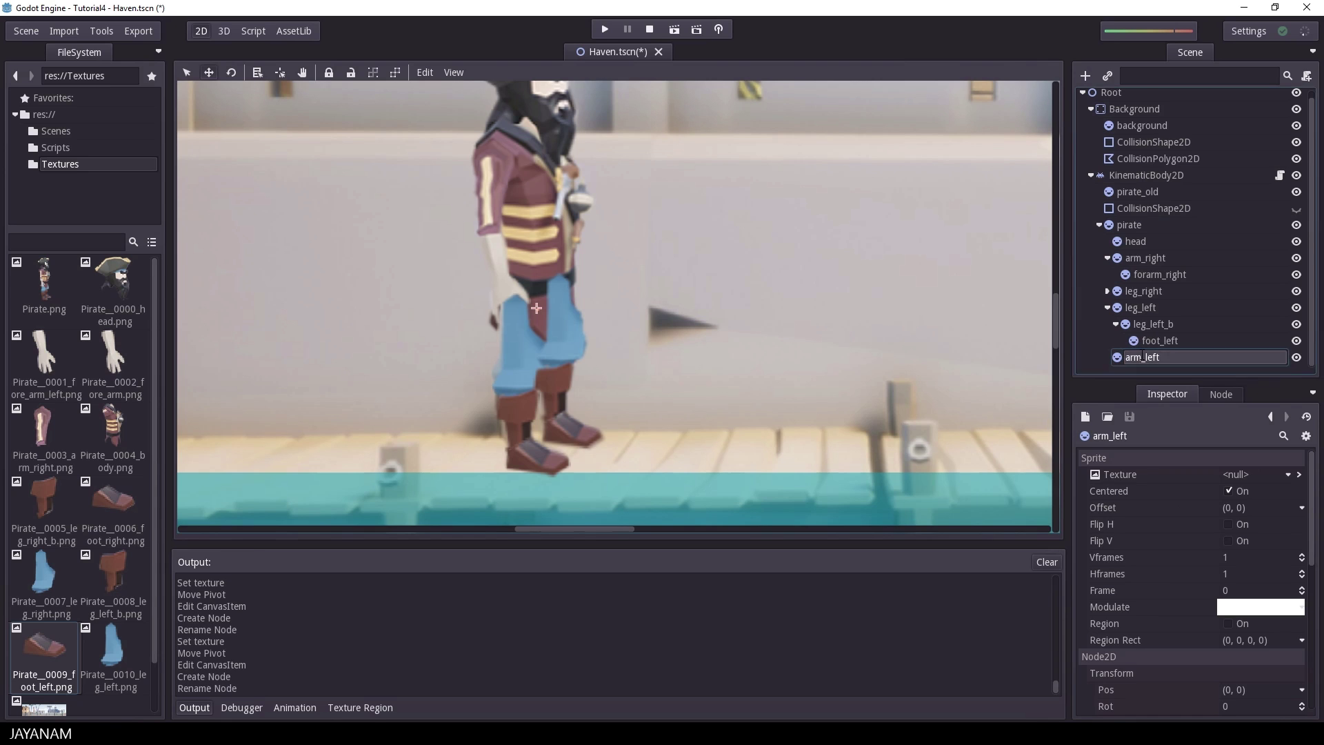
pyautogui.moveTo(44, 355); pyautogui.dragTo(1235, 474)
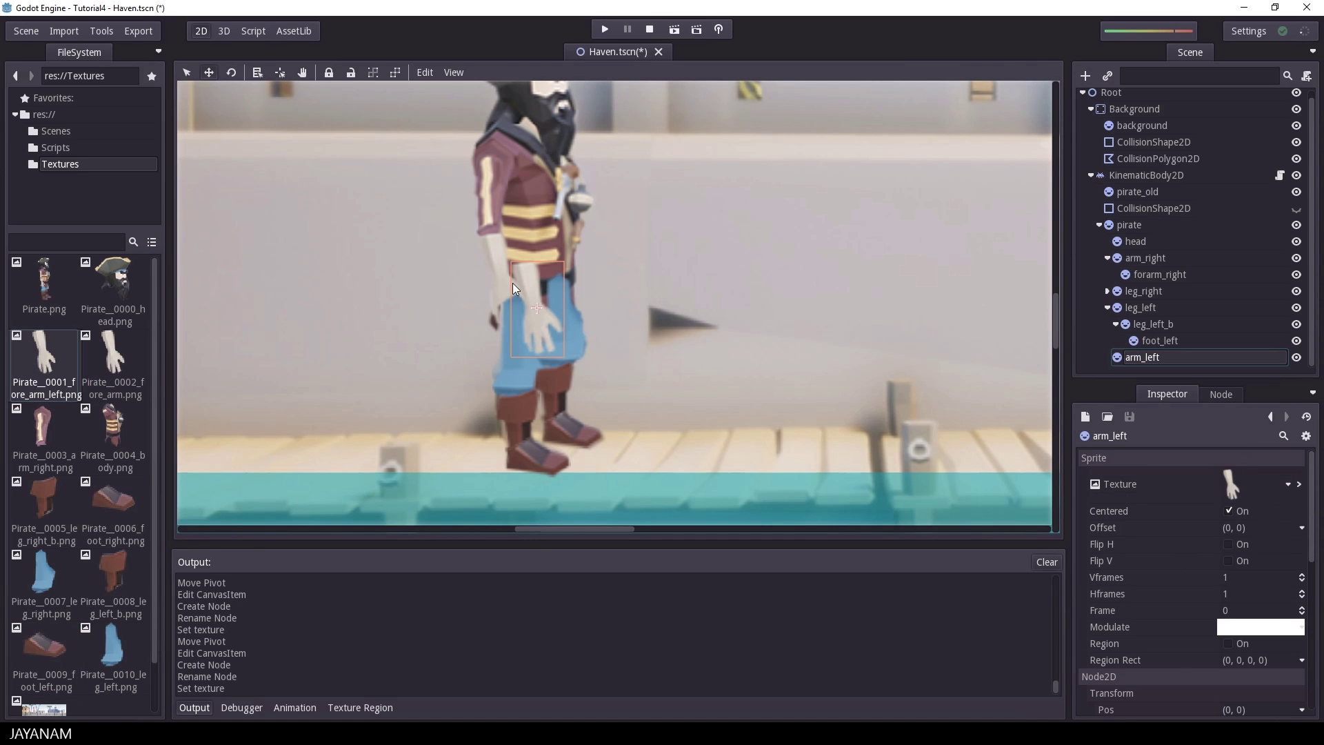
pyautogui.press('v')
pyautogui.moveTo(525, 274); pyautogui.dragTo(573, 216)
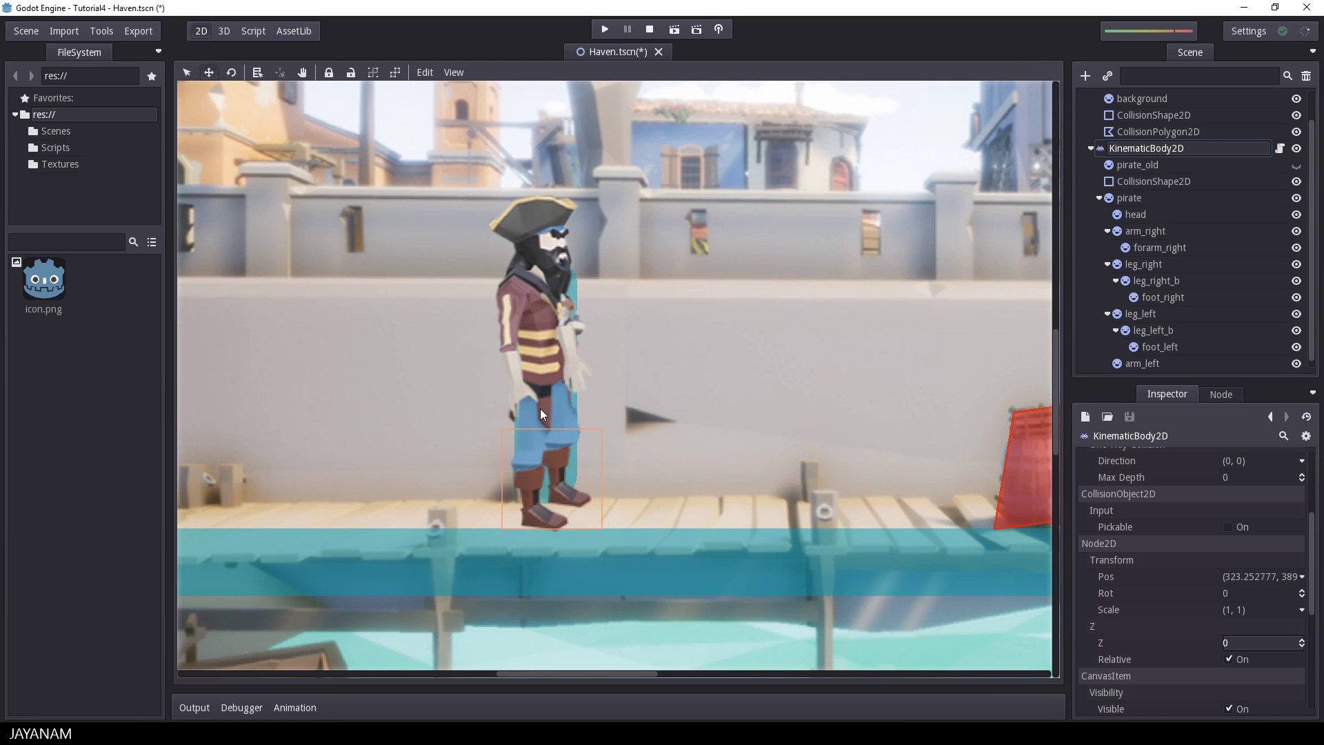
# Set the KinematicBody2D's Transform Scale to 0.8 × 0.8
pyautogui.click(1255, 611)
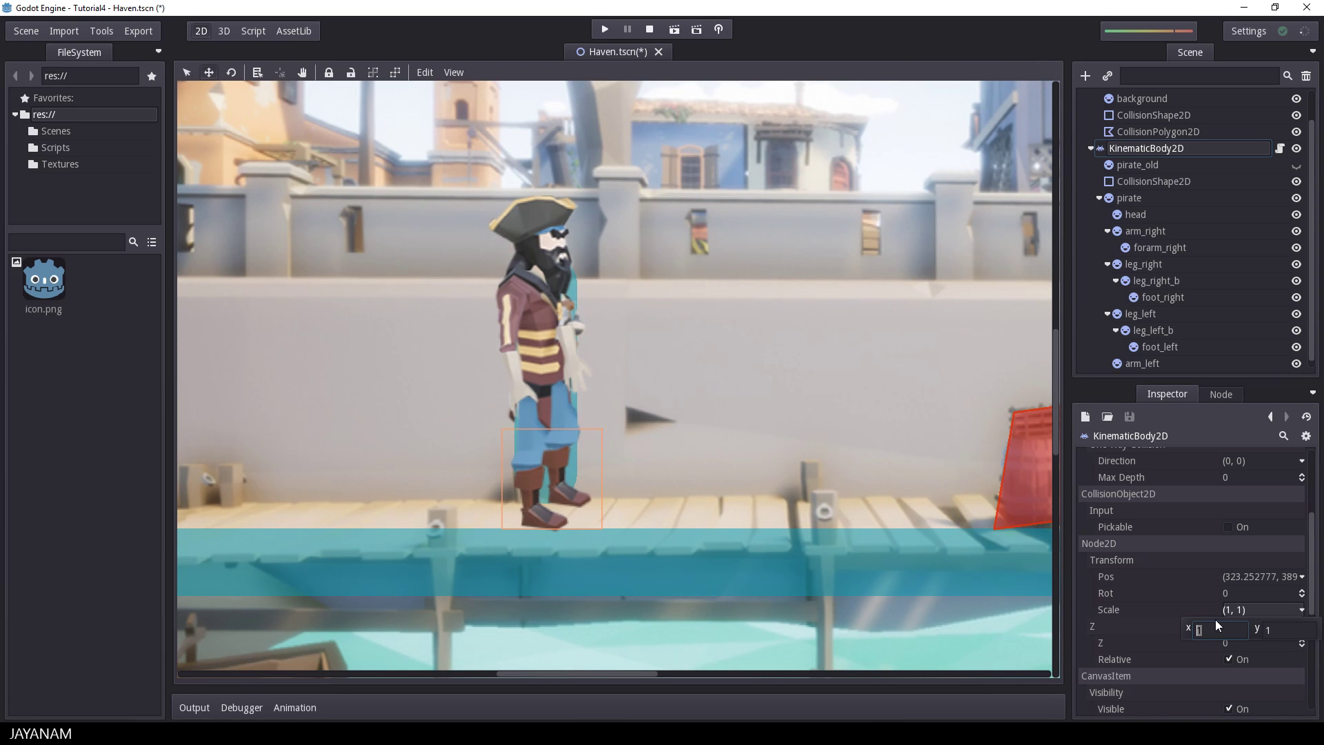
pyautogui.press('Tab')
pyautogui.write('0.8')
pyautogui.press('Return')
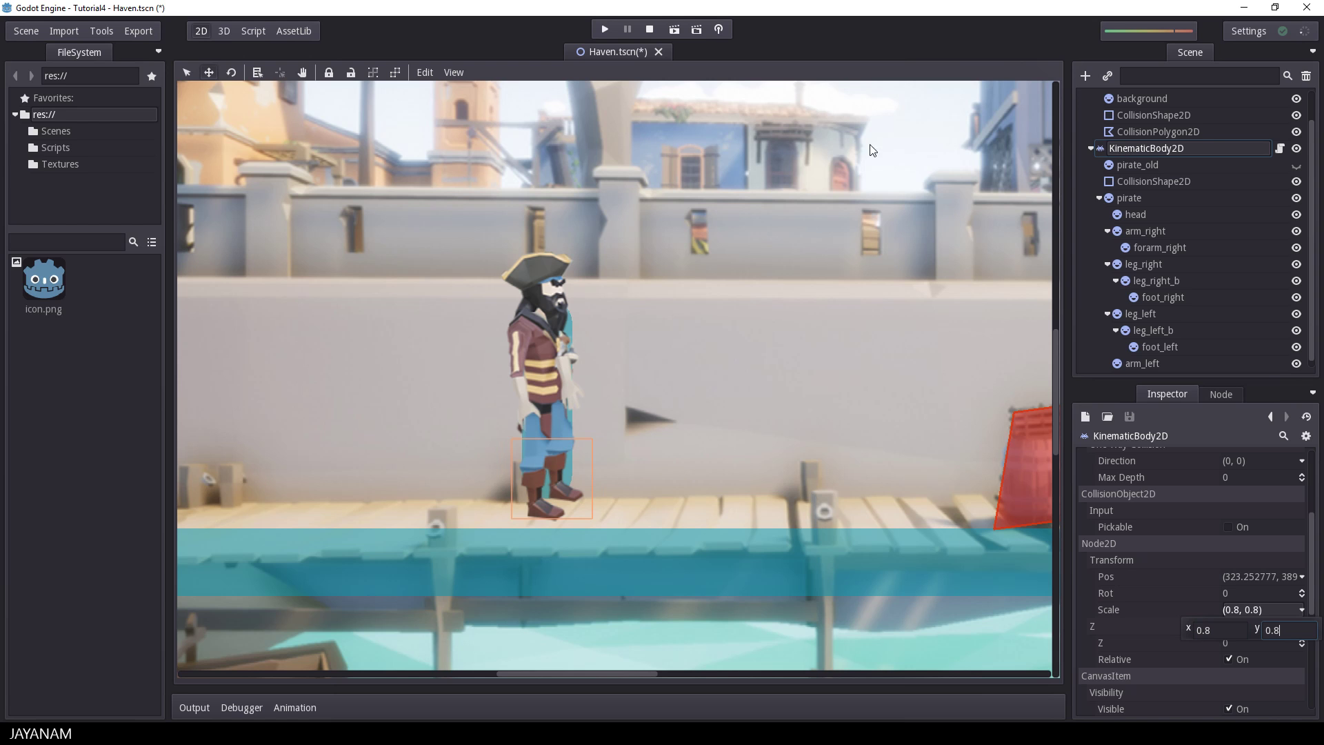
pyautogui.click(209, 70)
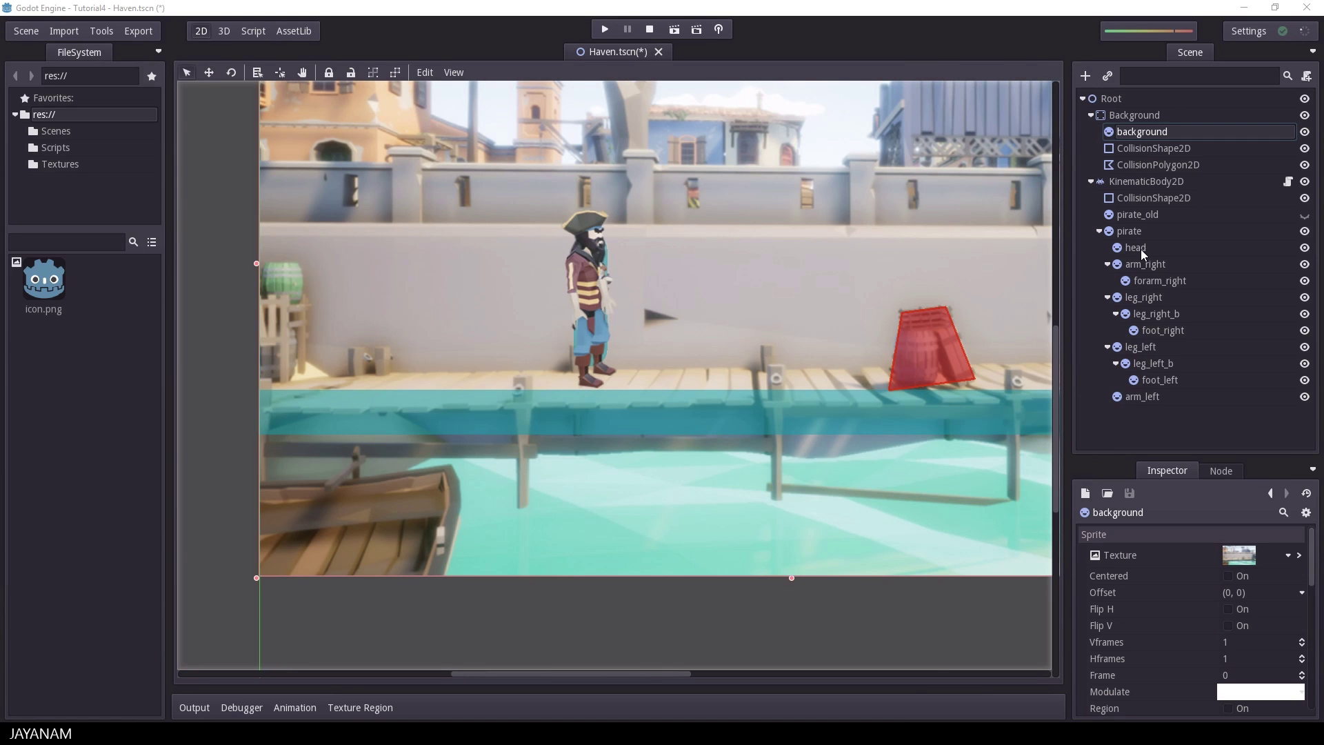
# Give the CollisionShape2D's CapsuleShape2D radius 30 and height 150
pyautogui.click(1138, 214)
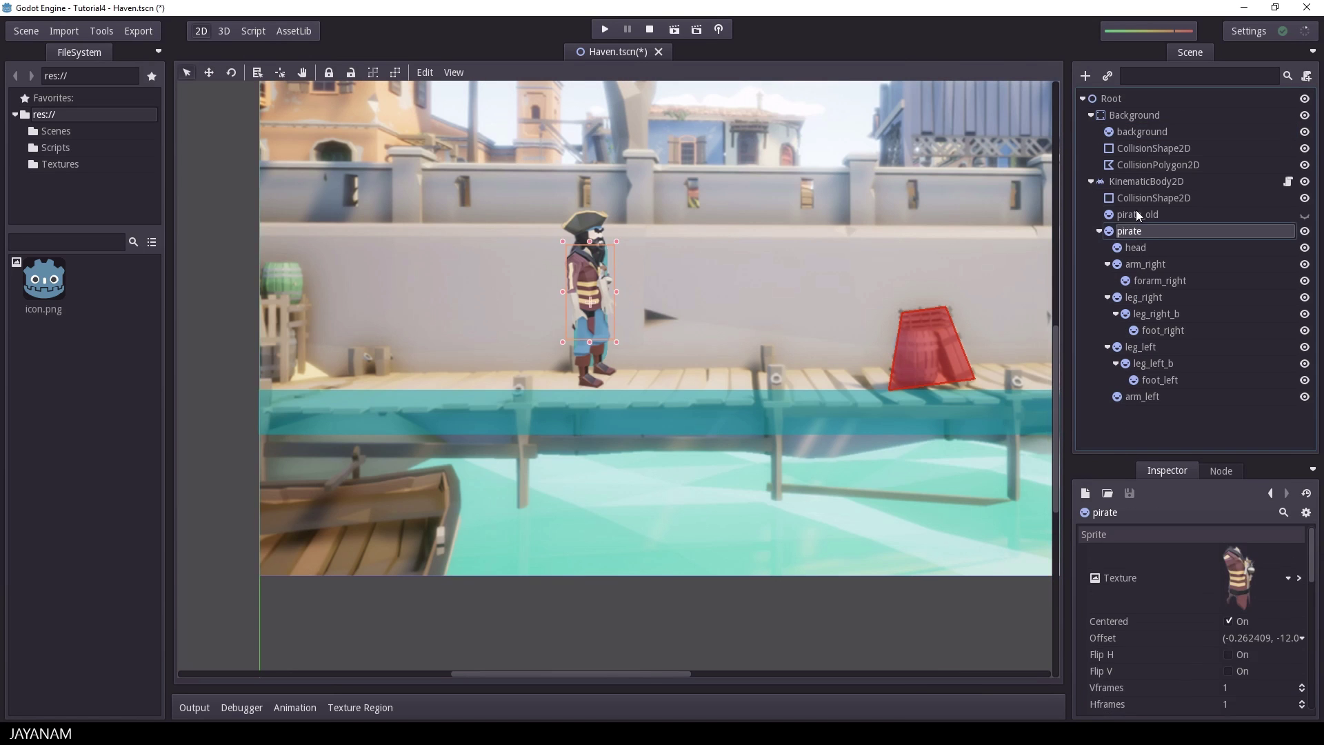
pyautogui.click(1145, 199)
pyautogui.click(1256, 542)
pyautogui.click(1259, 551)
pyautogui.write('30')
pyautogui.press('Return')
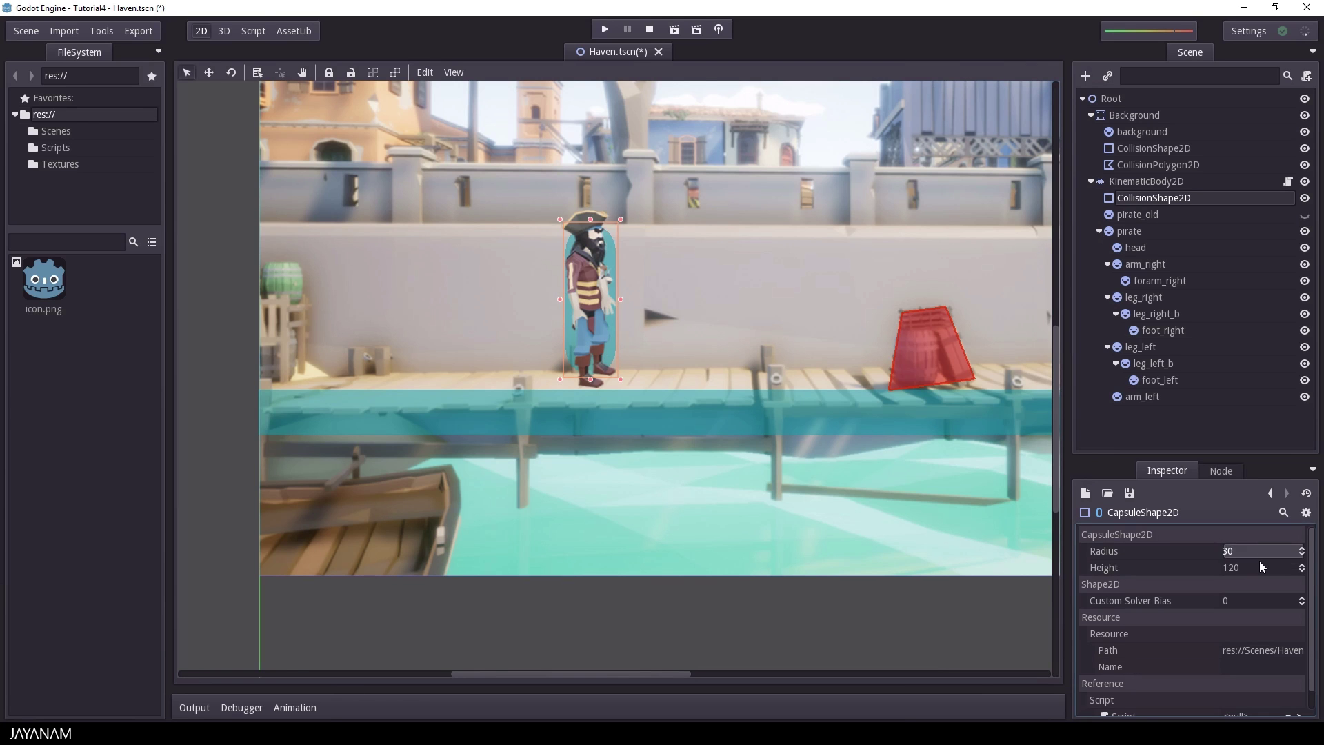
pyautogui.click(1259, 566)
pyautogui.write('150')
pyautogui.press('Return')
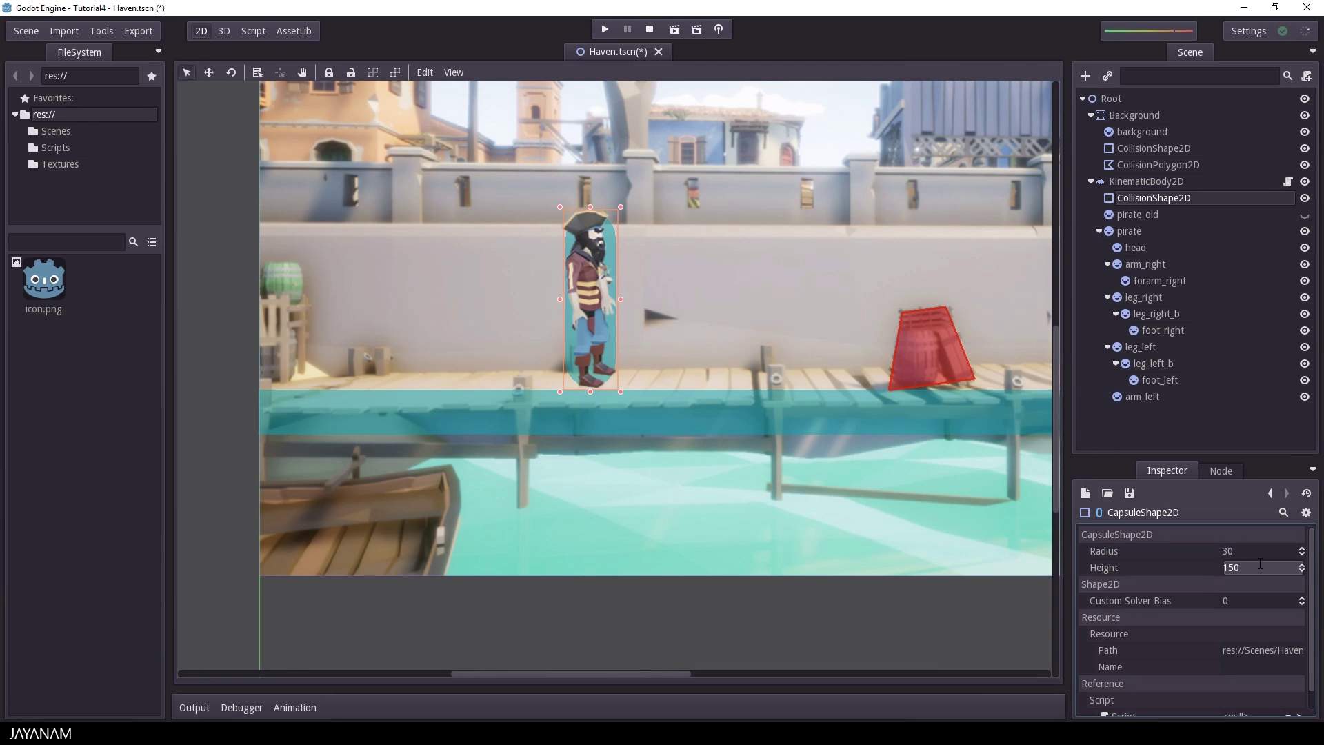
pyautogui.click(1128, 232)
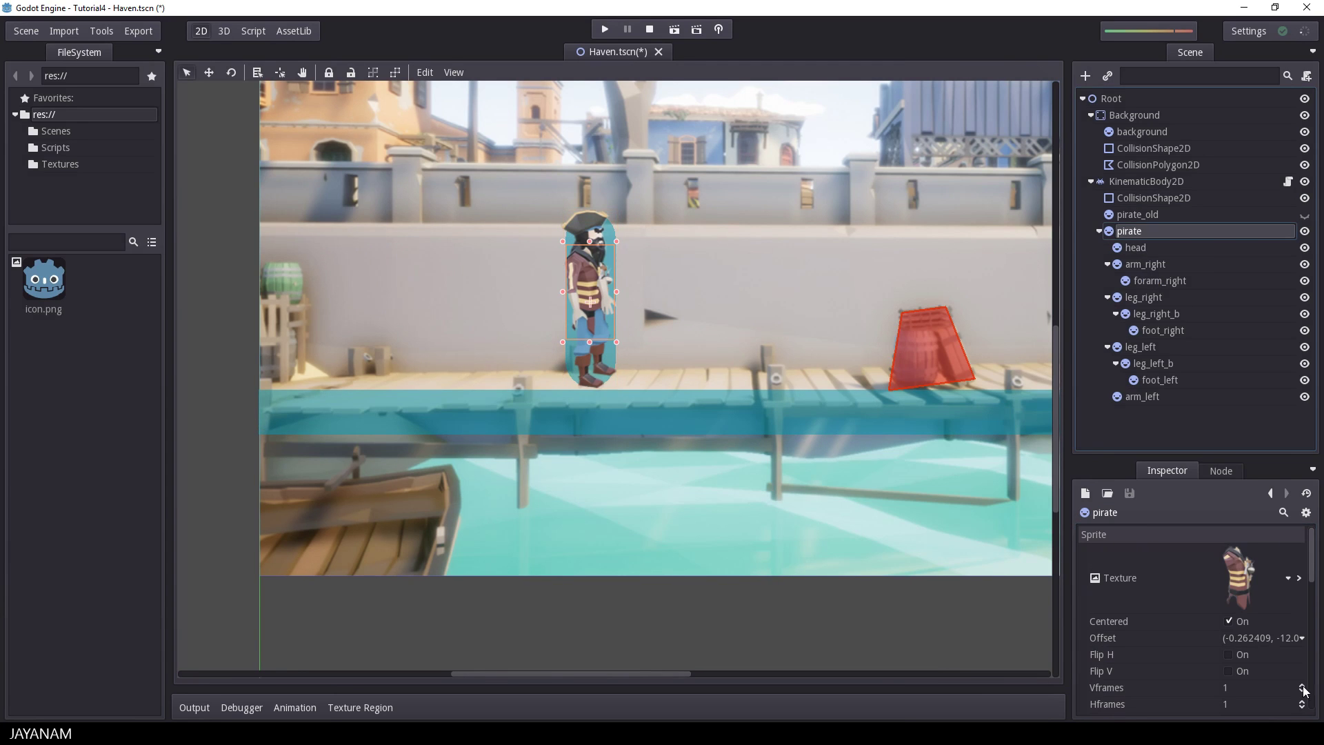
# Set the pirate body sprite's Z index to 3
pyautogui.moveTo(1315, 558); pyautogui.dragTo(1317, 642)
pyautogui.click(1266, 616)
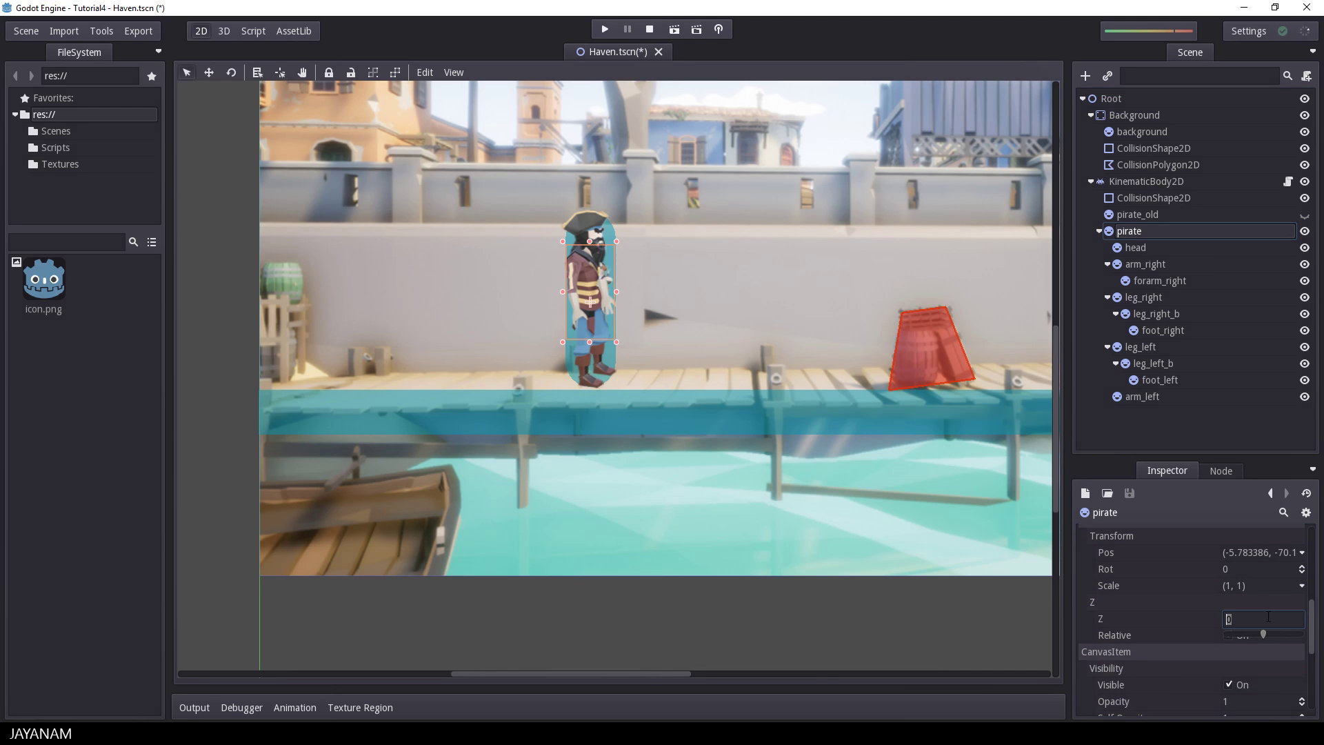
pyautogui.write('3')
pyautogui.press('Return')
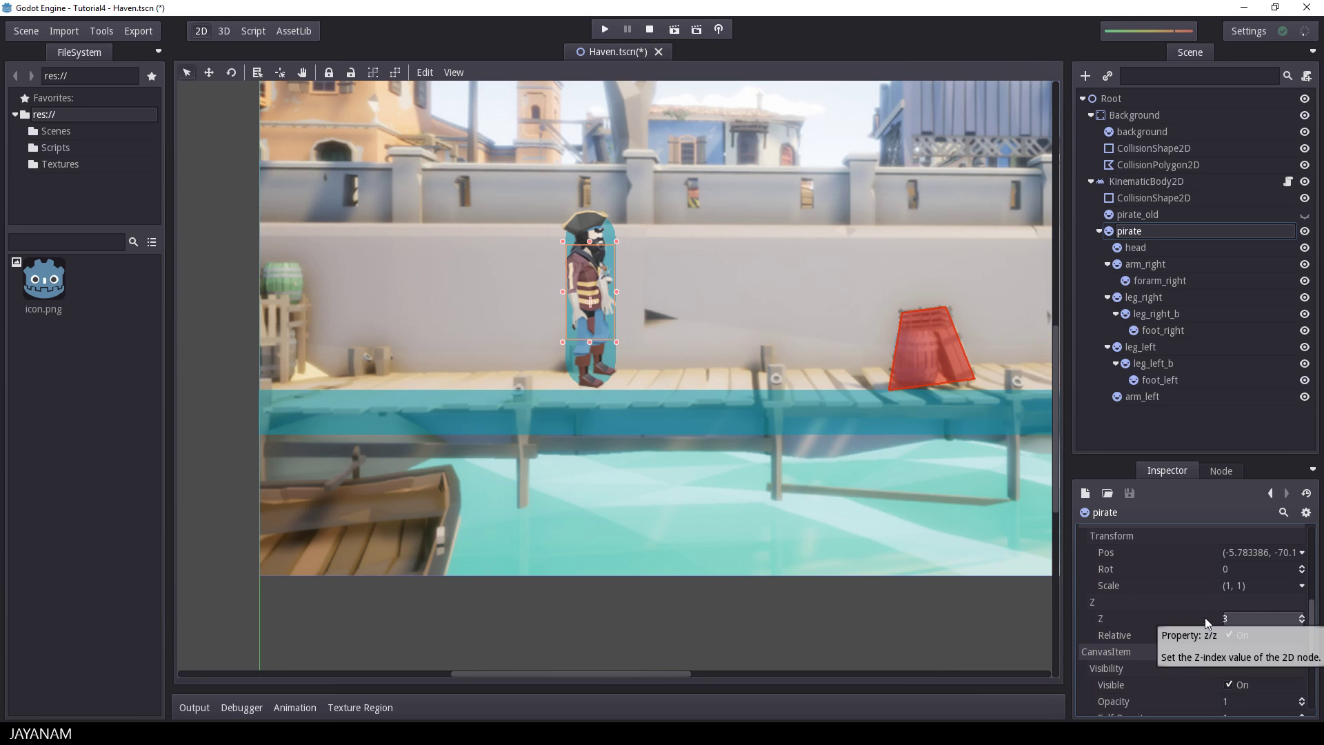
# Set the Z index of both head and arm_right to 1
pyautogui.click(1135, 246)
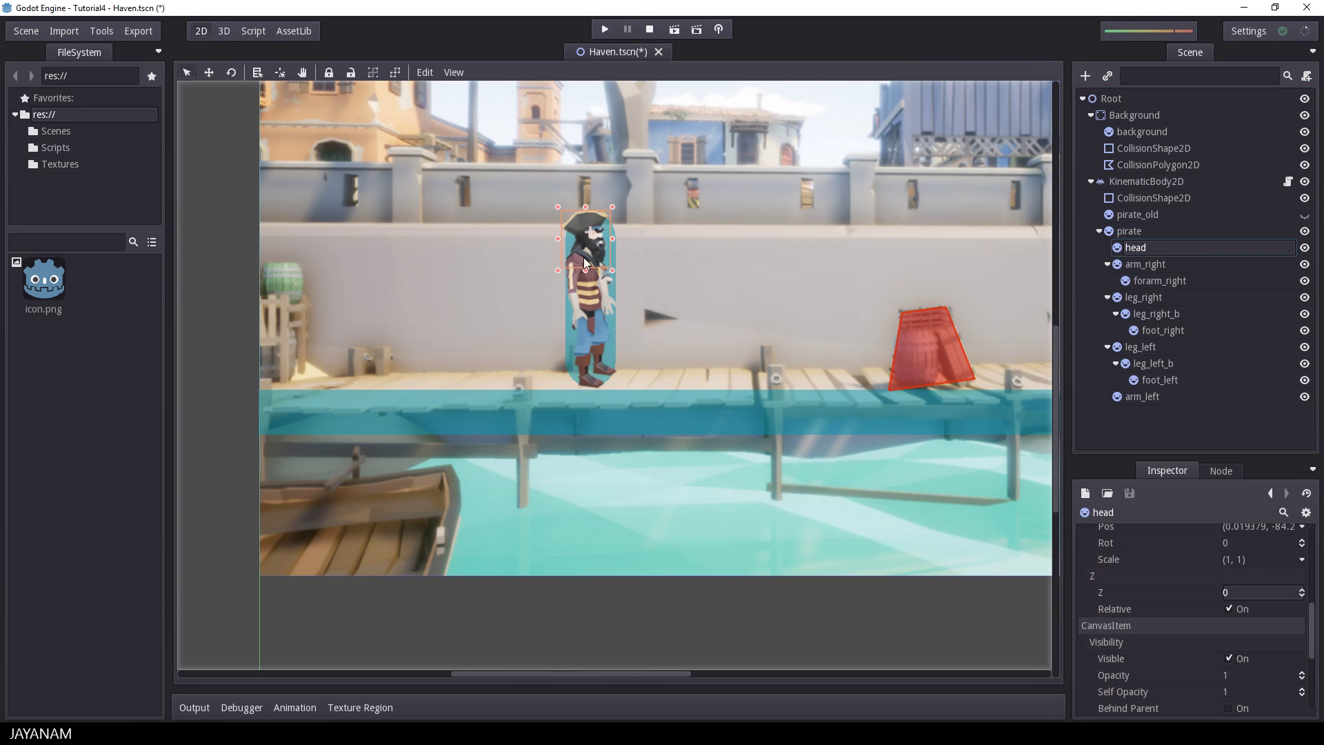
pyautogui.click(1243, 593)
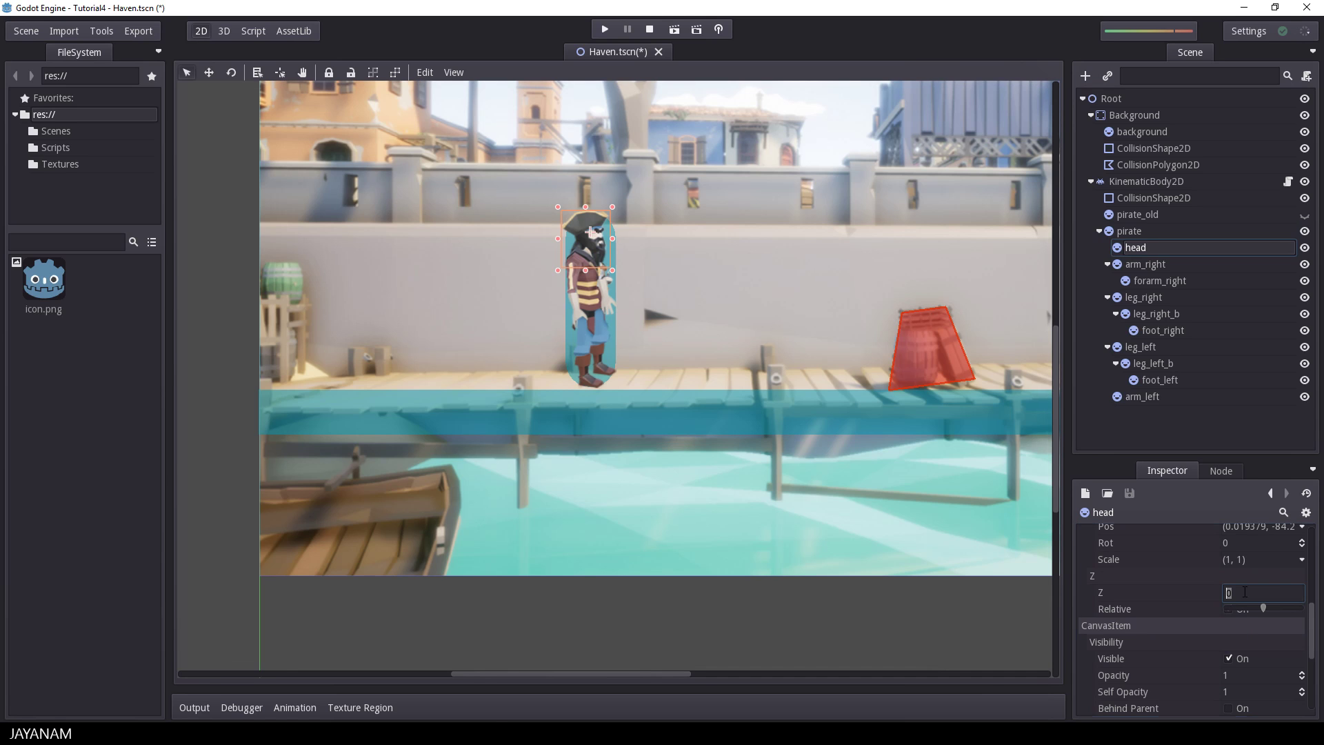
pyautogui.write('1')
pyautogui.press('Return')
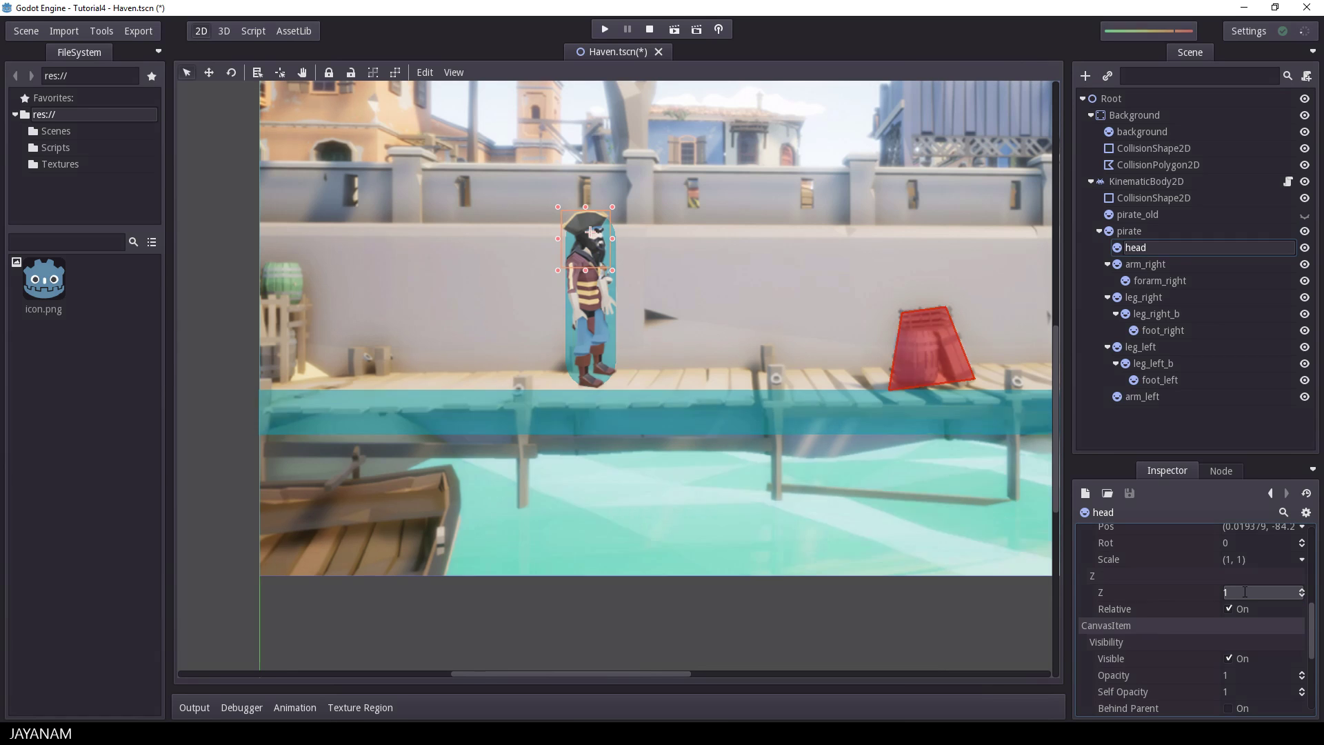
pyautogui.click(1161, 267)
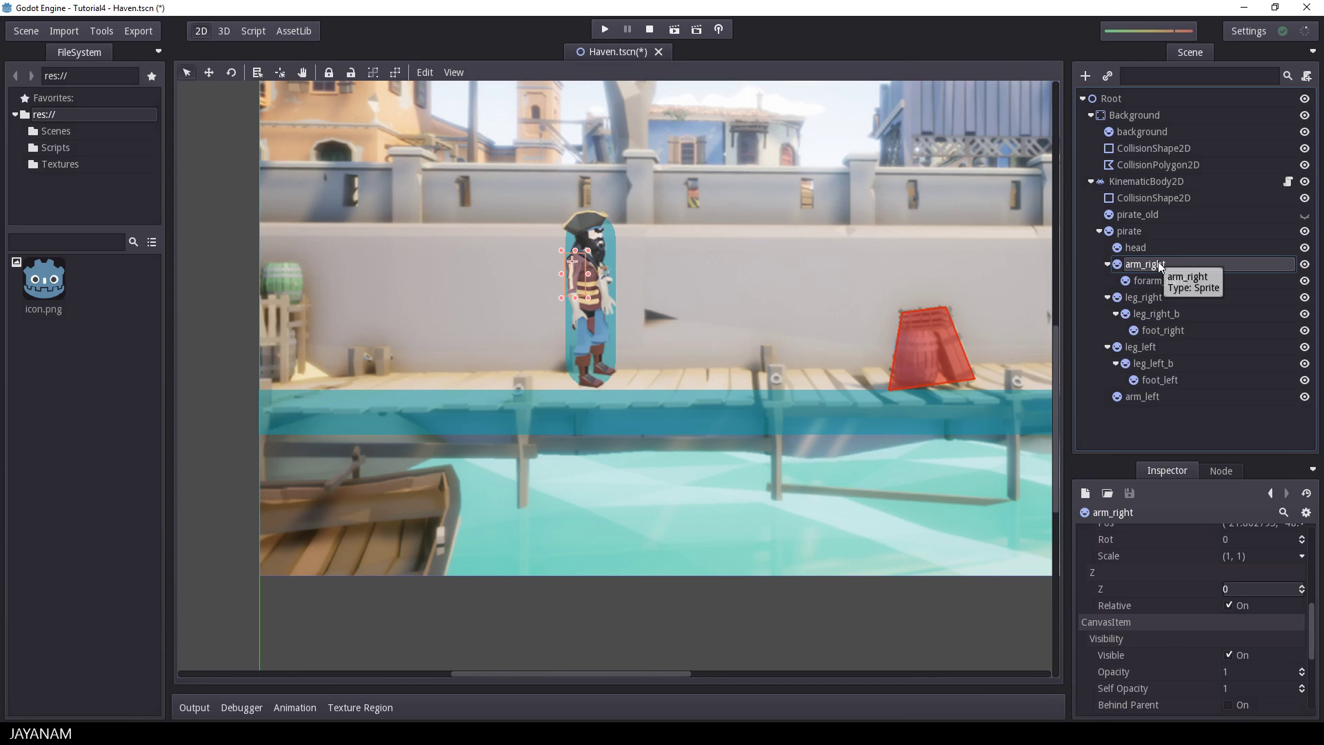
pyautogui.click(1233, 590)
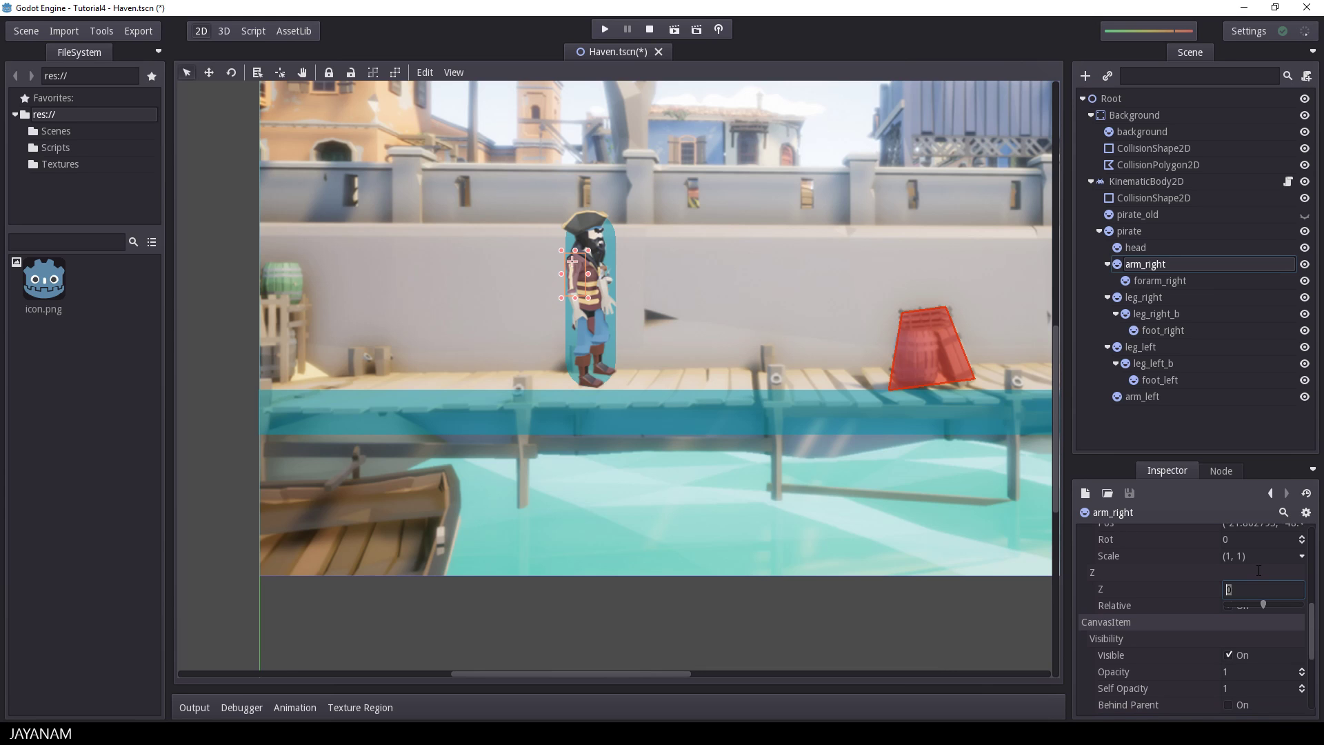
pyautogui.write('1')
pyautogui.press('Return')
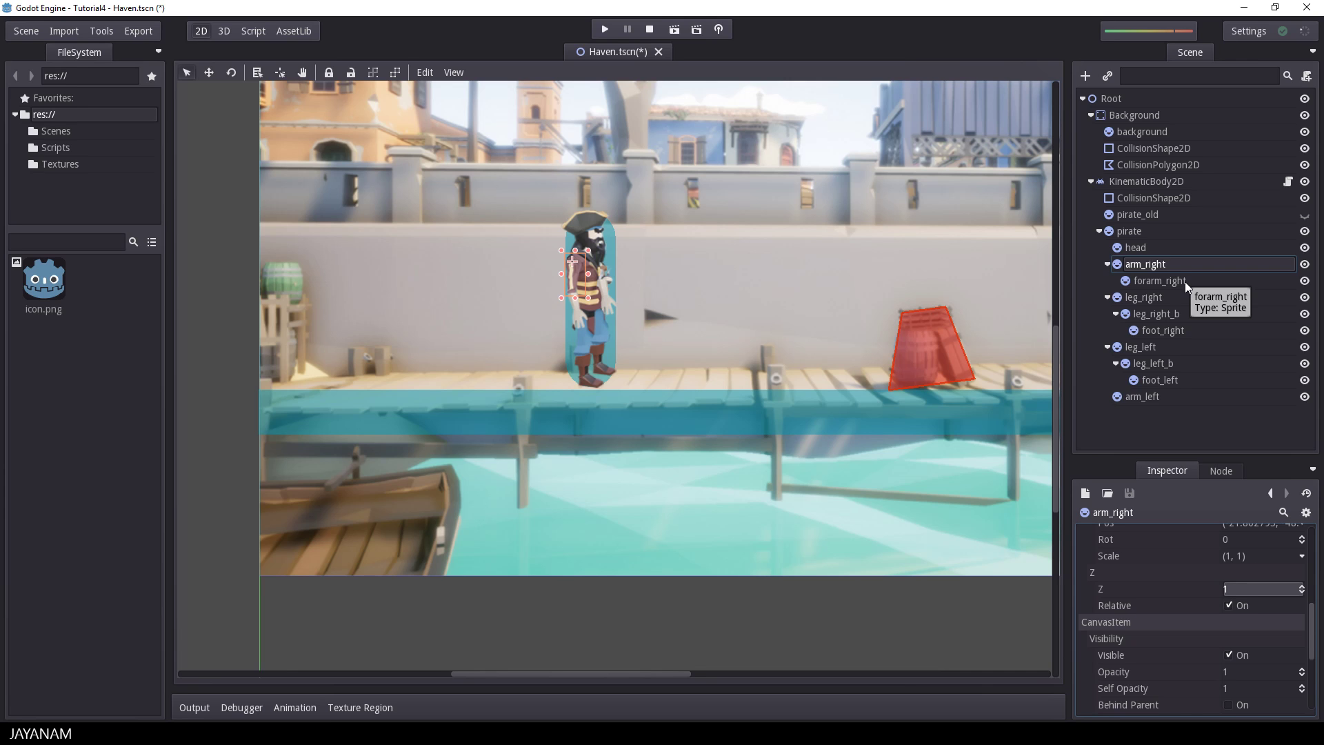
# Set the leg_right sprite's Z index to -1
pyautogui.click(1147, 297)
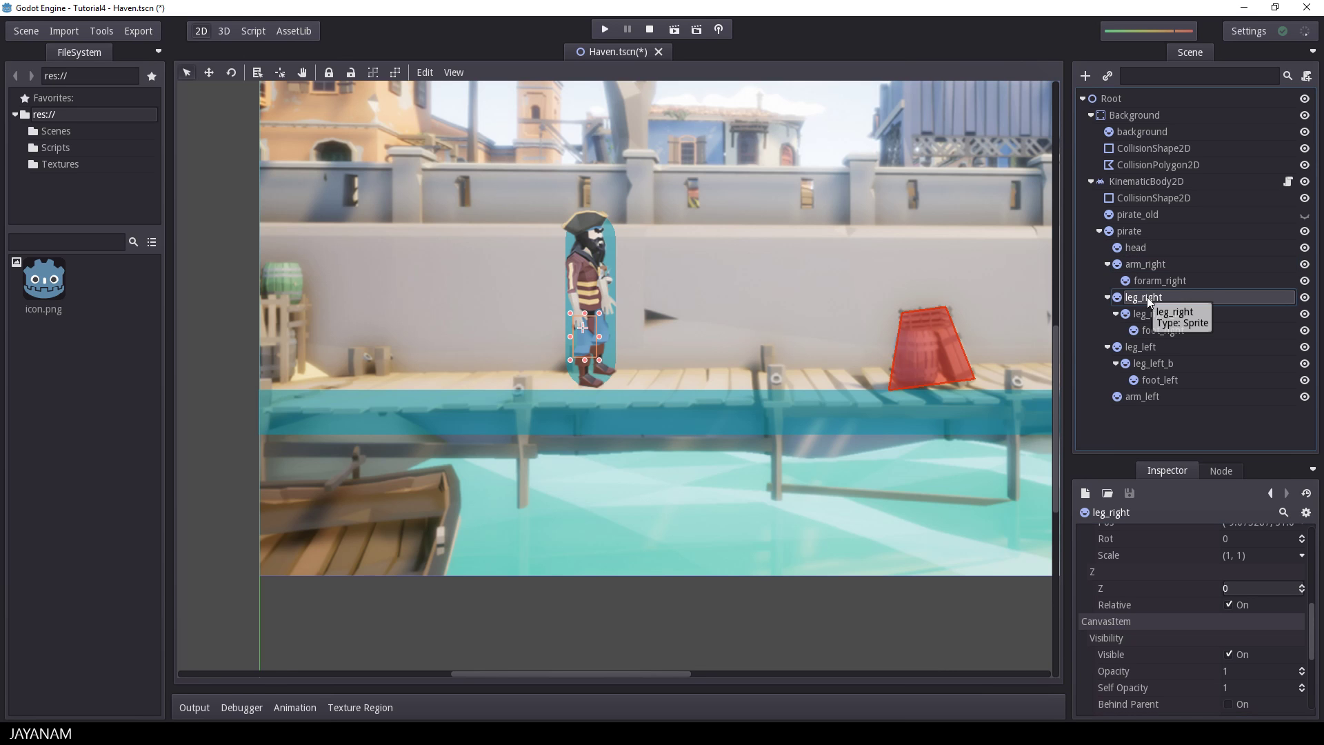
pyautogui.scroll(4, 772, 372)
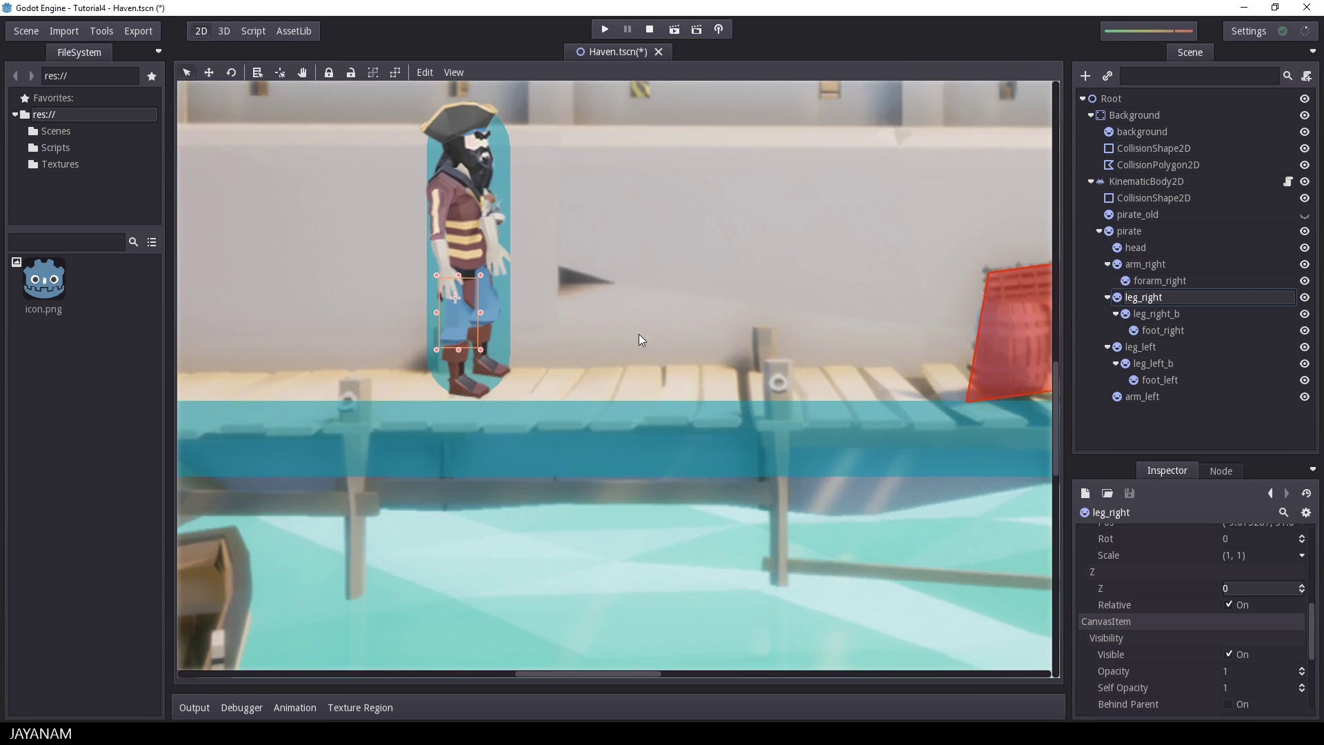
pyautogui.moveTo(577, 310); pyautogui.dragTo(697, 358, button='middle')
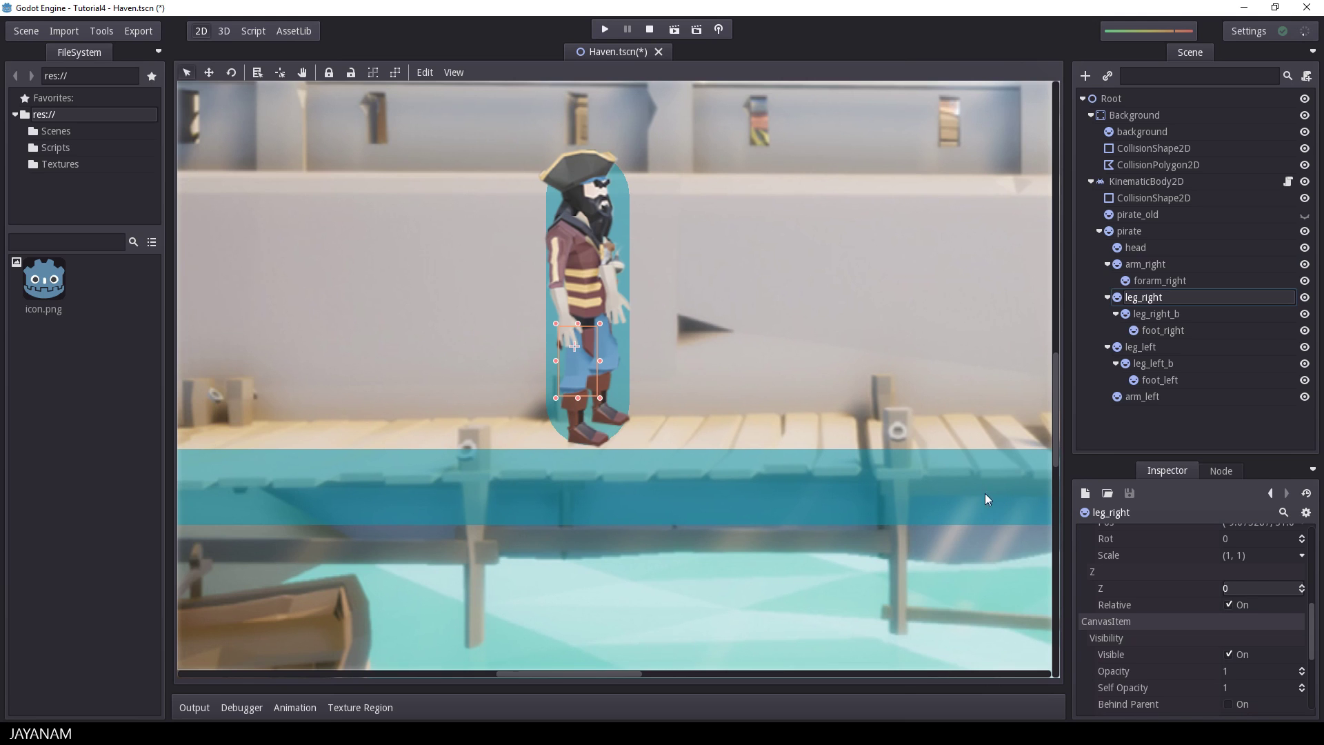
pyautogui.click(1239, 587)
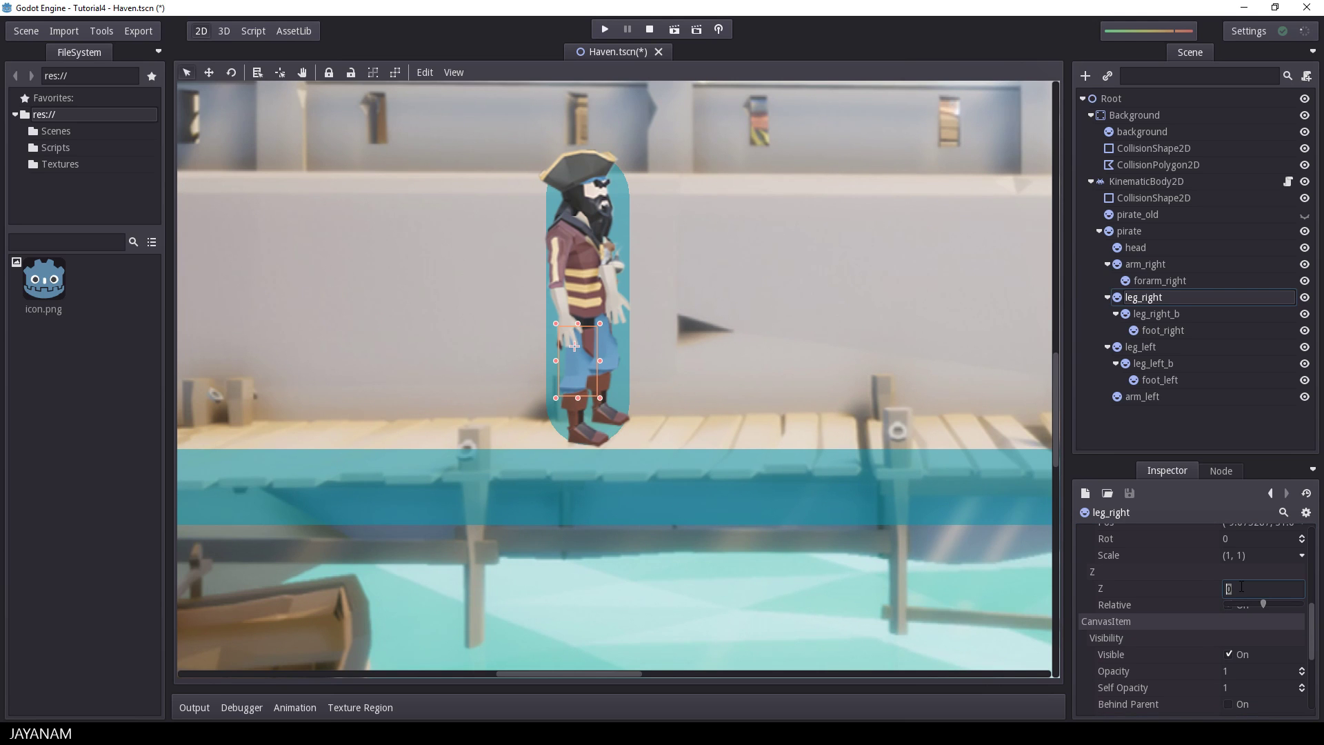
pyautogui.write('-1')
pyautogui.press('Return')
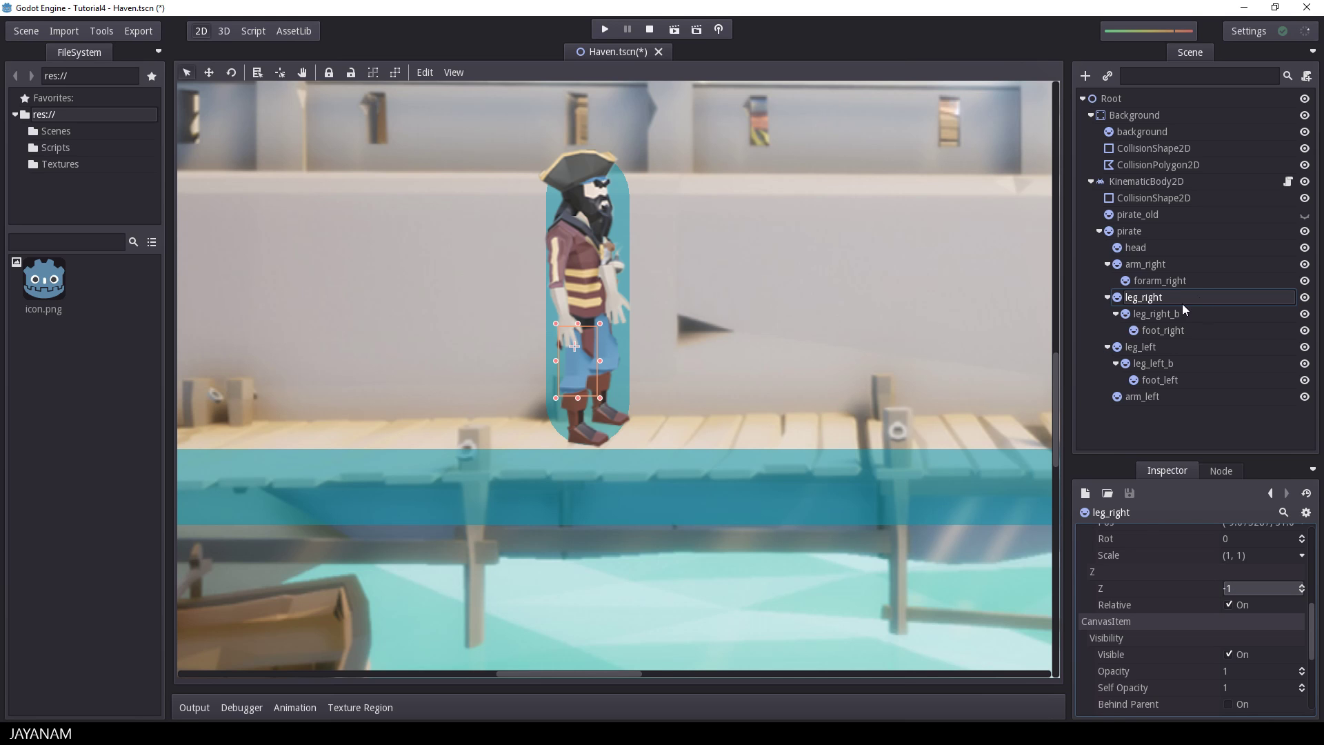
# Set the Z index of both leg_left and arm_left to -2
pyautogui.click(1139, 346)
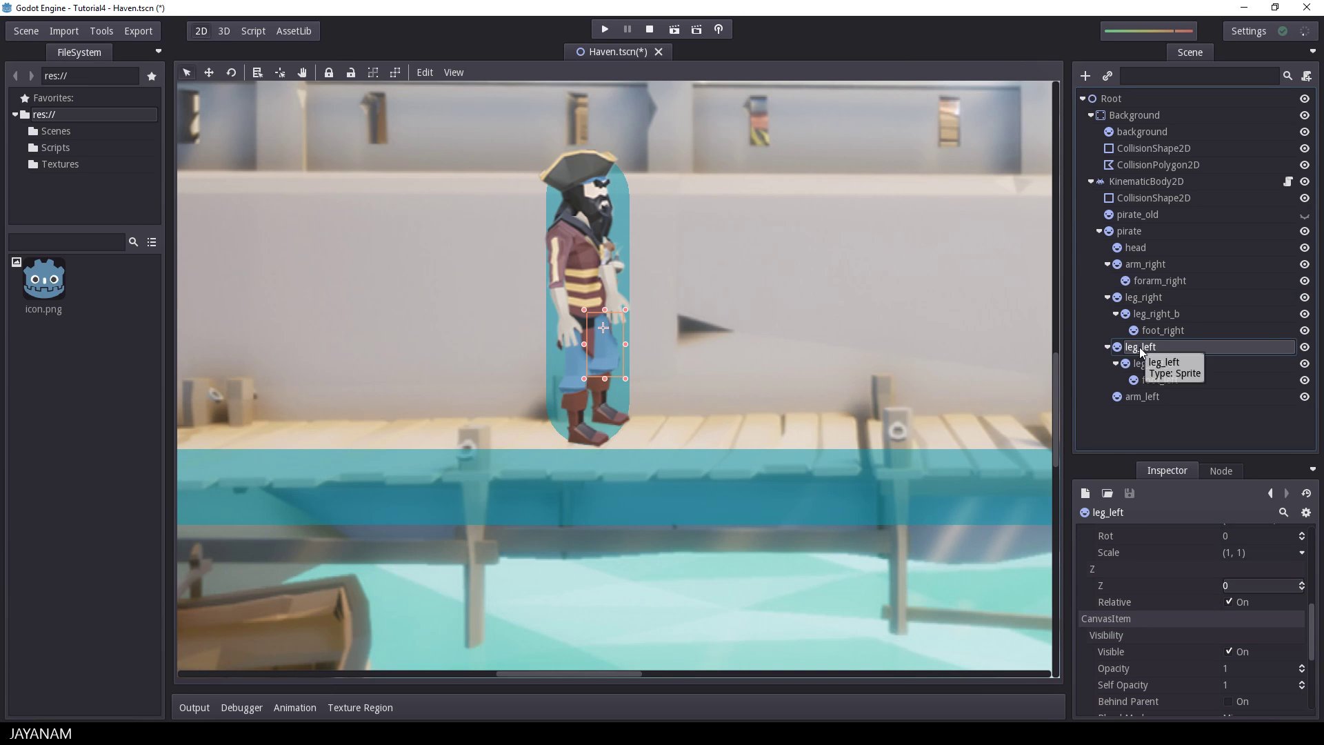
pyautogui.click(1251, 587)
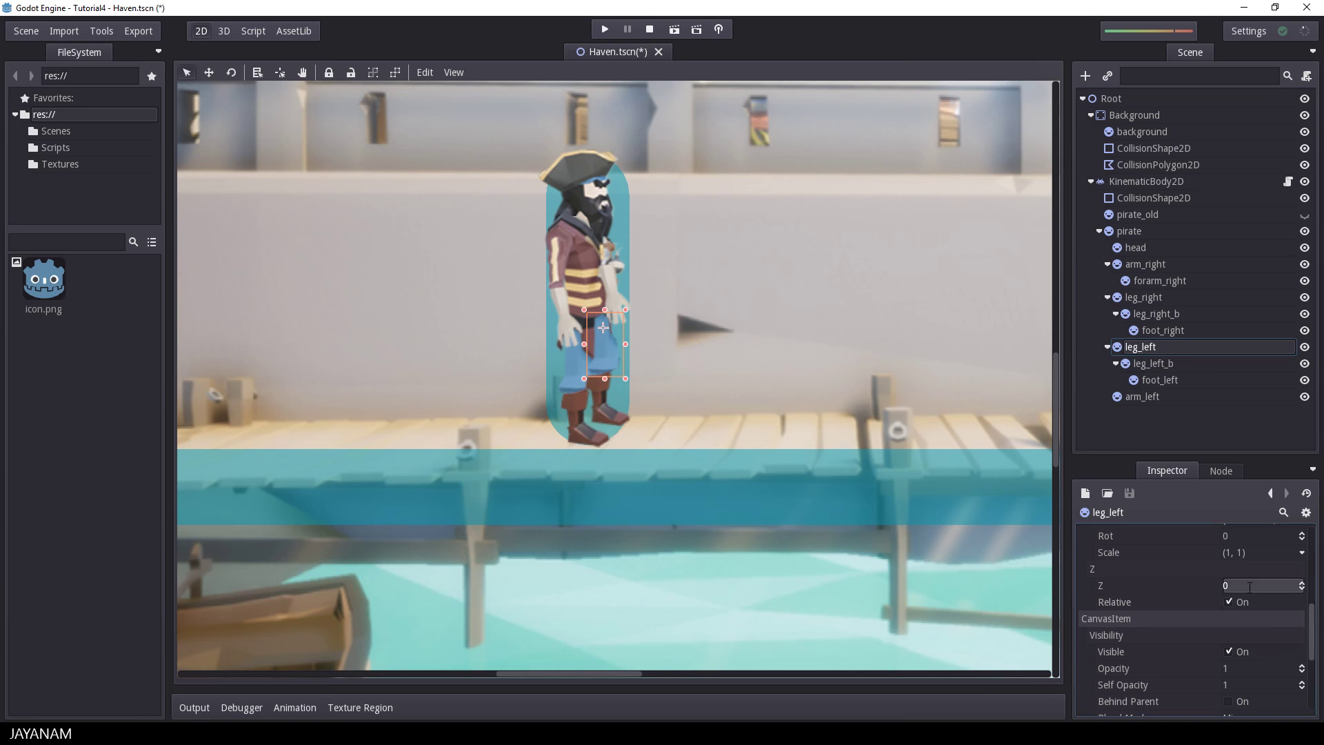
pyautogui.write('-2')
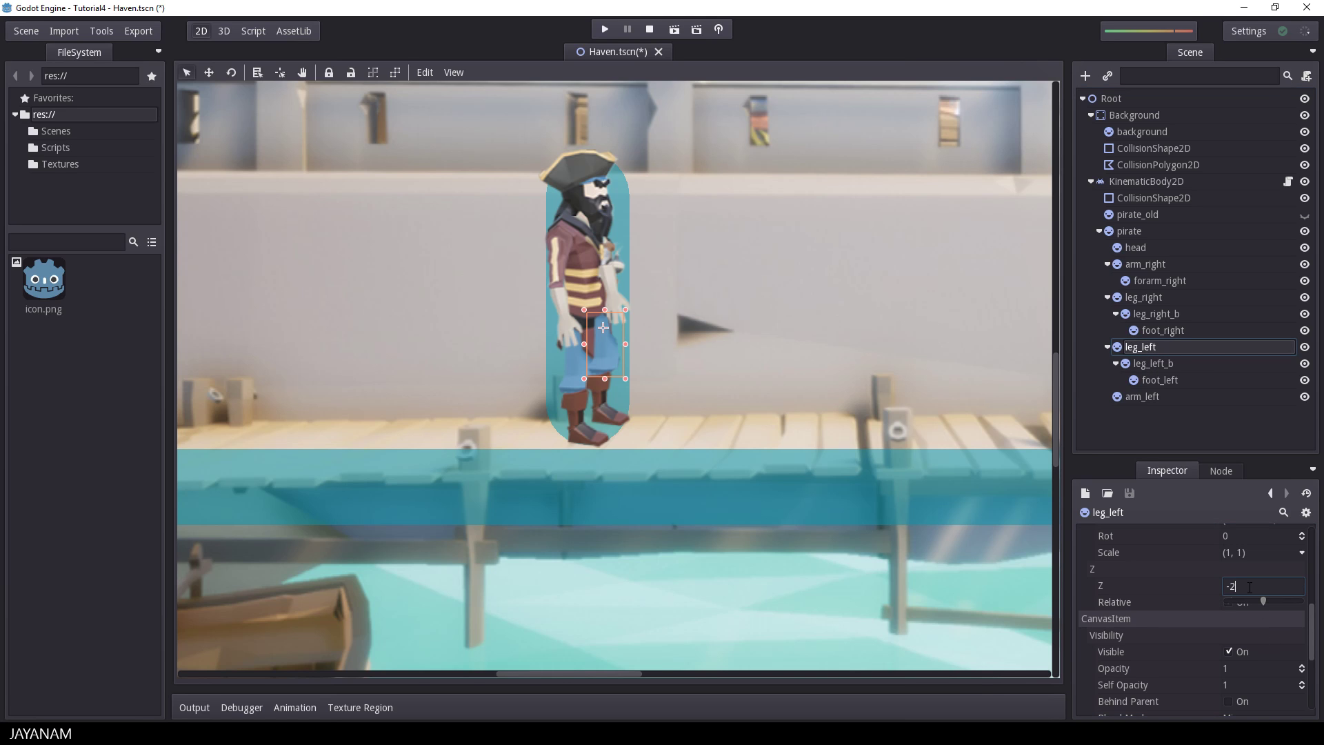
pyautogui.press('Return')
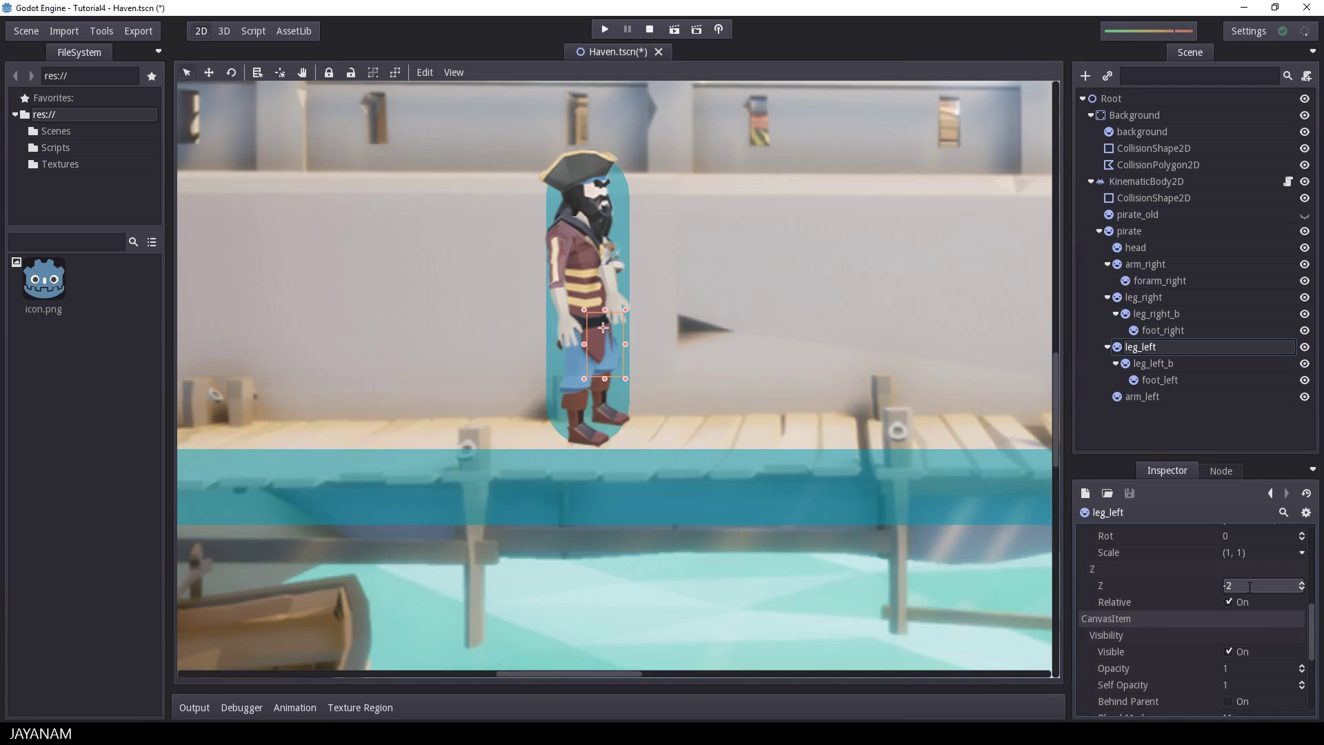
pyautogui.click(1137, 397)
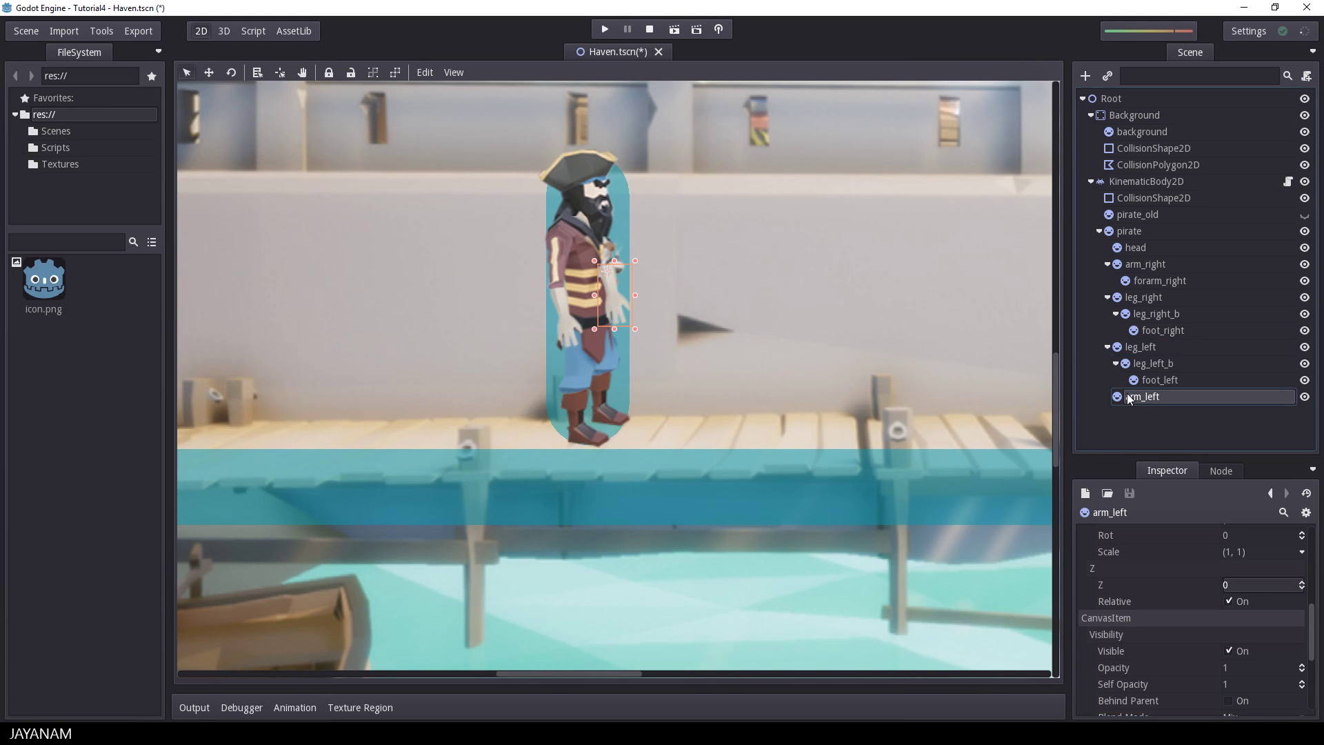
pyautogui.click(1250, 584)
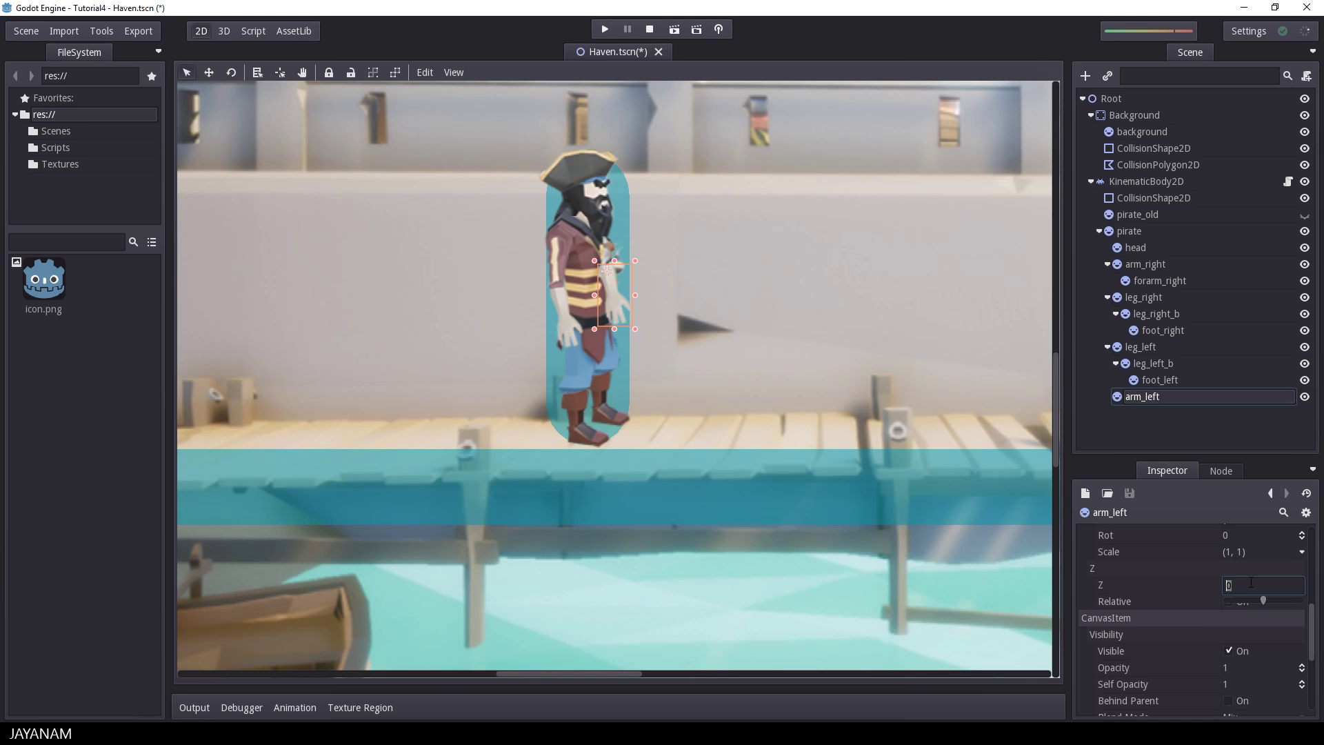
pyautogui.write('-2')
pyautogui.press('Return')
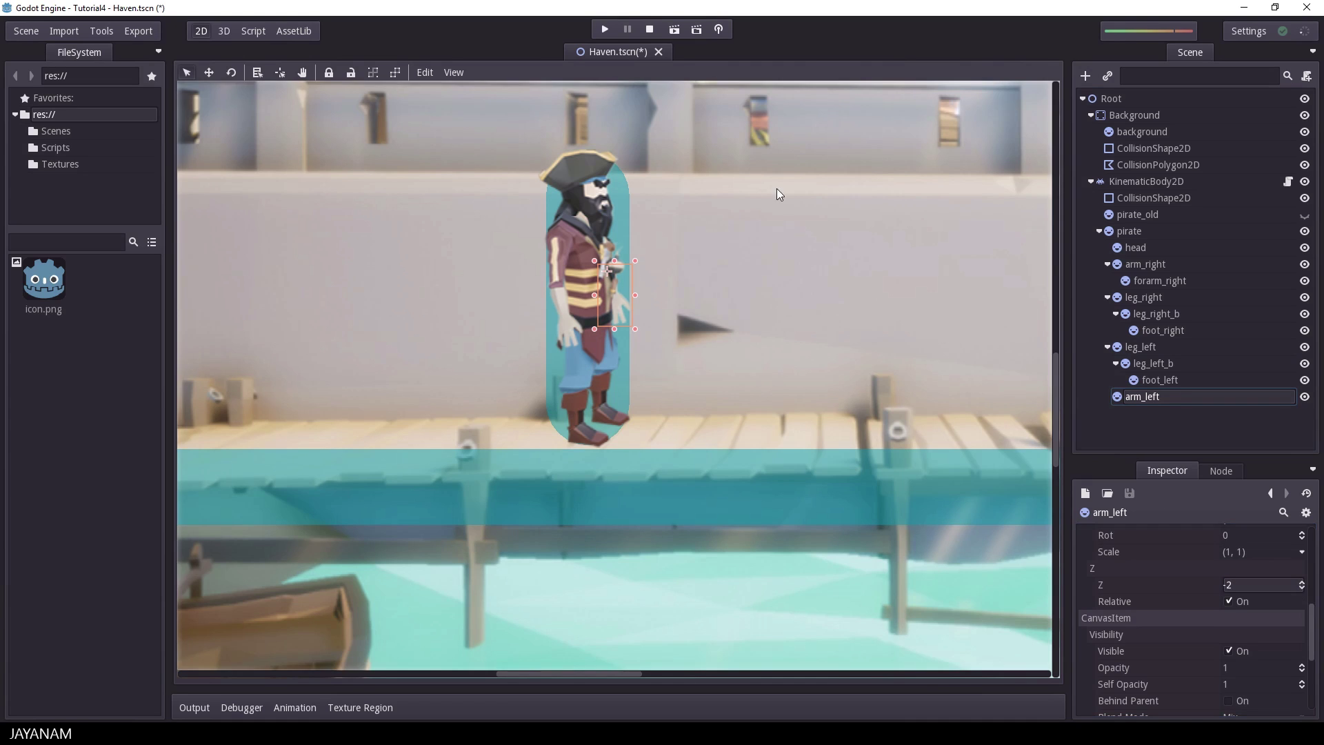
pyautogui.click(735, 196)
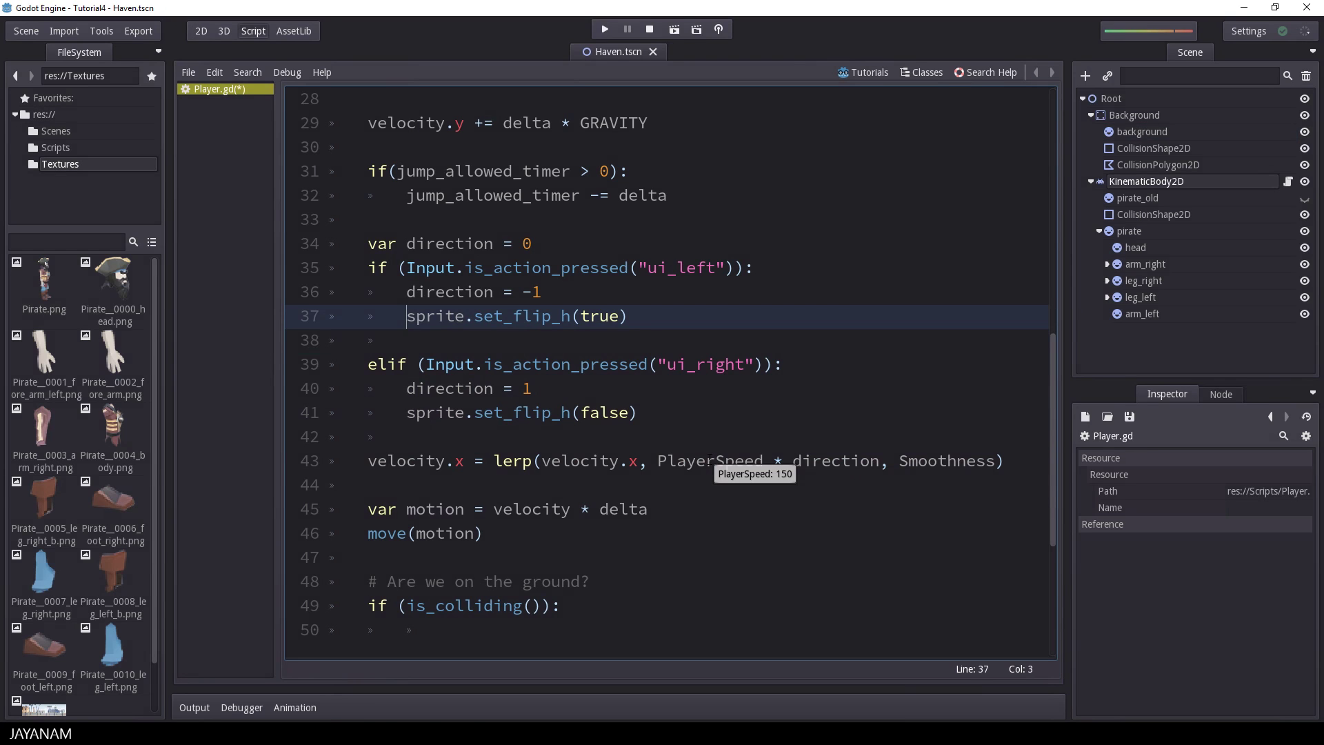
# Comment out set_flip_h(true) and add sprite.set_scale(Vector2(-1,1)) below it in Player.gd
pyautogui.press('Up')
pyautogui.write('#')
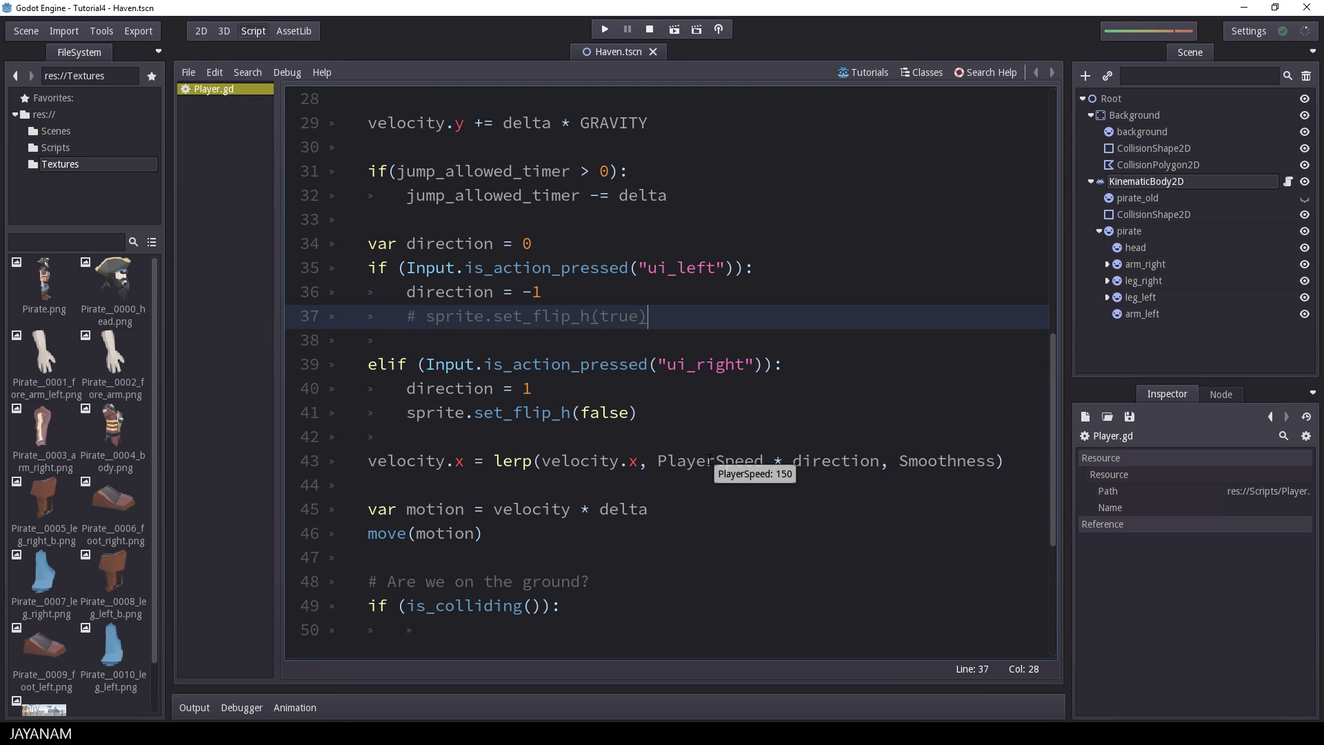
pyautogui.press('End')
pyautogui.press('Return')
pyautogui.write('sprite')
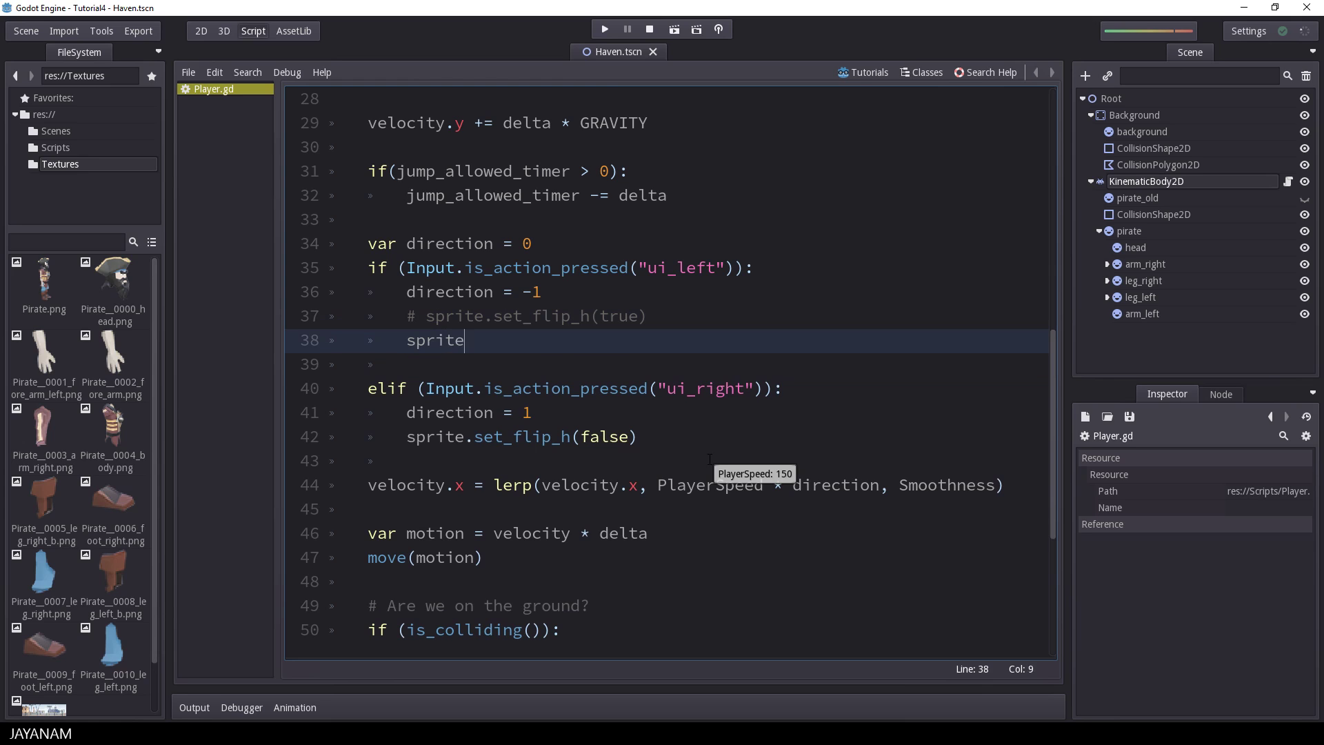
pyautogui.write('.set_sc')
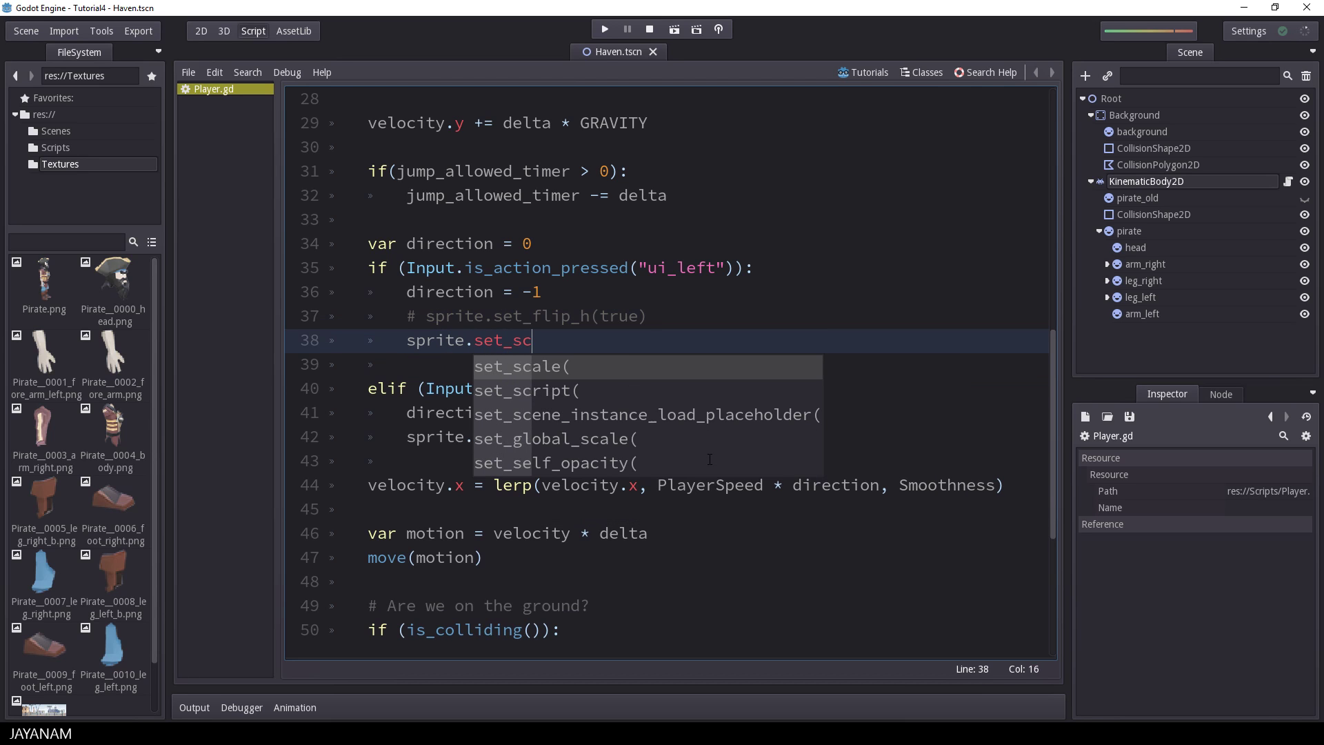
pyautogui.press('Return')
pyautogui.write('Vec')
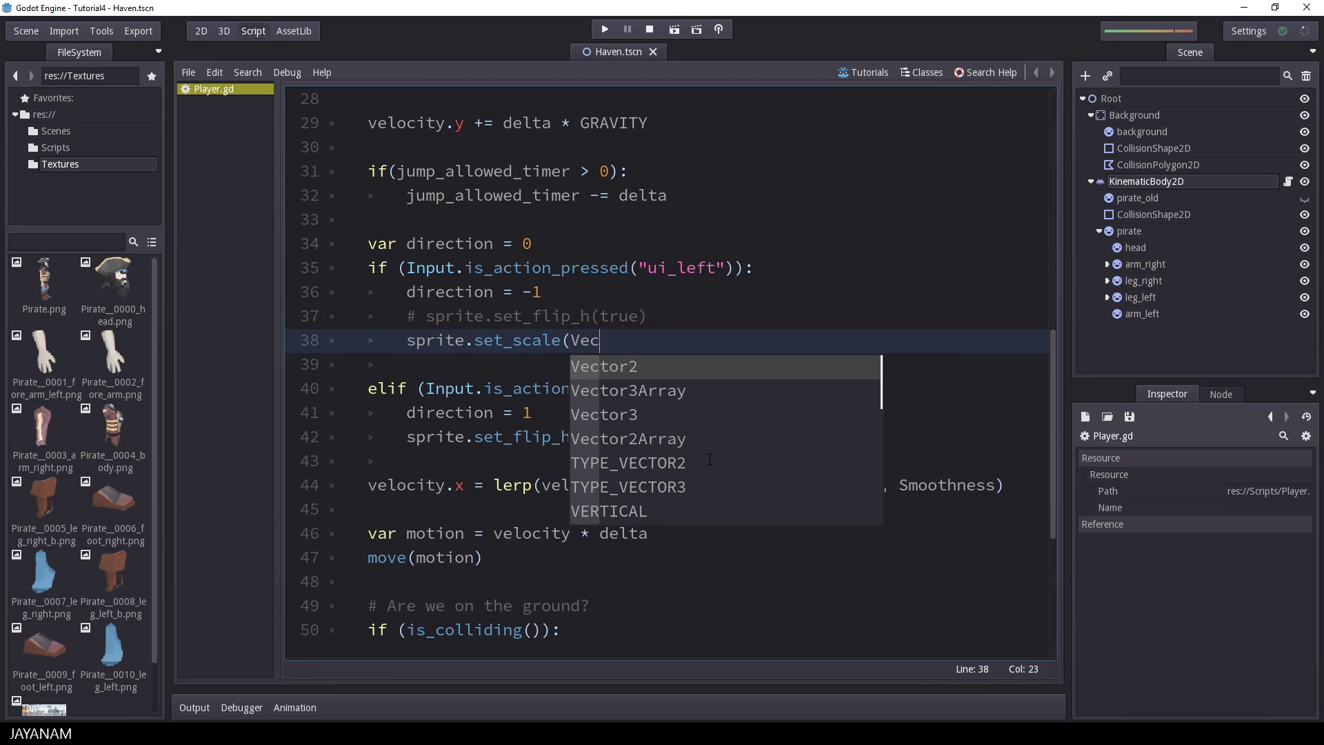
pyautogui.press('Return')
pyautogui.write('(-11')
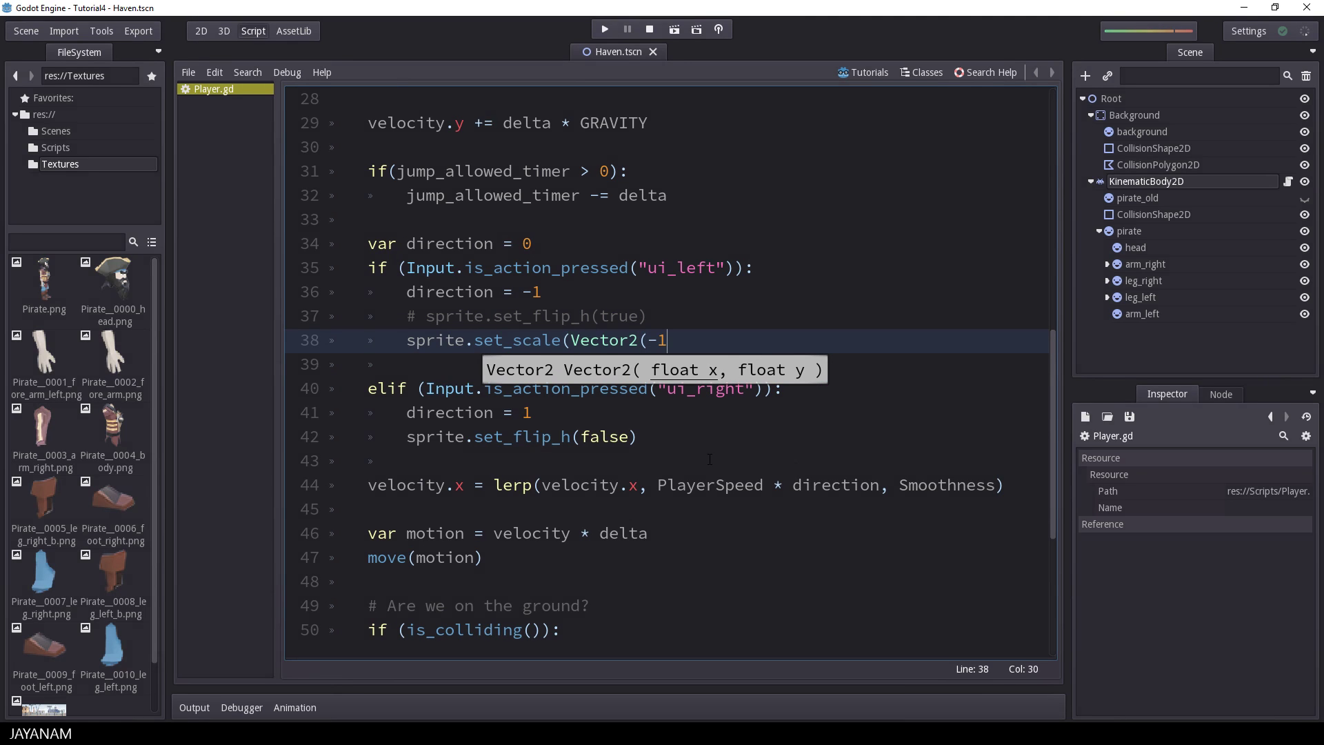
pyautogui.press('BackSpace')
pyautogui.write(',1))')
# Replace set_flip_h(false) in the right-movement branch with sprite.set_scale(Vector2(1,1))
pyautogui.hotkey('shift', 'Left')
pyautogui.hotkey('shift', 'Left')
pyautogui.hotkey('shift', 'Left')
pyautogui.hotkey('shift', 'Left')
pyautogui.hotkey('shift', 'Left')
pyautogui.hotkey('shift', 'Left')
pyautogui.hotkey('shift', 'Left')
pyautogui.hotkey('shift', 'Left')
pyautogui.hotkey('shift', 'Left')
pyautogui.hotkey('shift', 'Left')
pyautogui.hotkey('shift', 'Left')
pyautogui.hotkey('shift', 'Left')
pyautogui.hotkey('shift', 'Left')
pyautogui.hotkey('shift', 'Left')
pyautogui.hotkey('shift', 'Left')
pyautogui.hotkey('shift', 'Left')
pyautogui.hotkey('shift', 'Left')
pyautogui.hotkey('shift', 'Left')
pyautogui.hotkey('shift', 'Left')
pyautogui.hotkey('shift', 'Left')
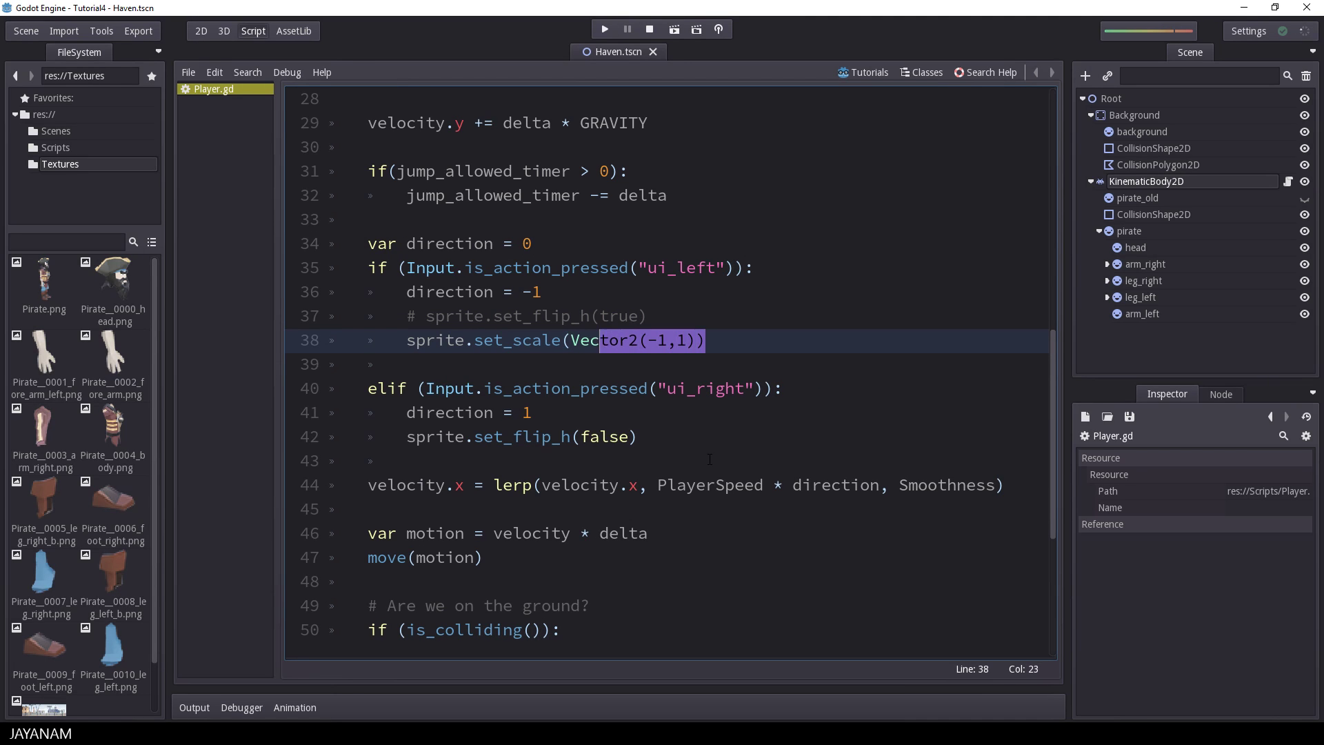
pyautogui.hotkey('shift', 'Left')
pyautogui.hotkey('ctrl', 'c')
pyautogui.press('Down')
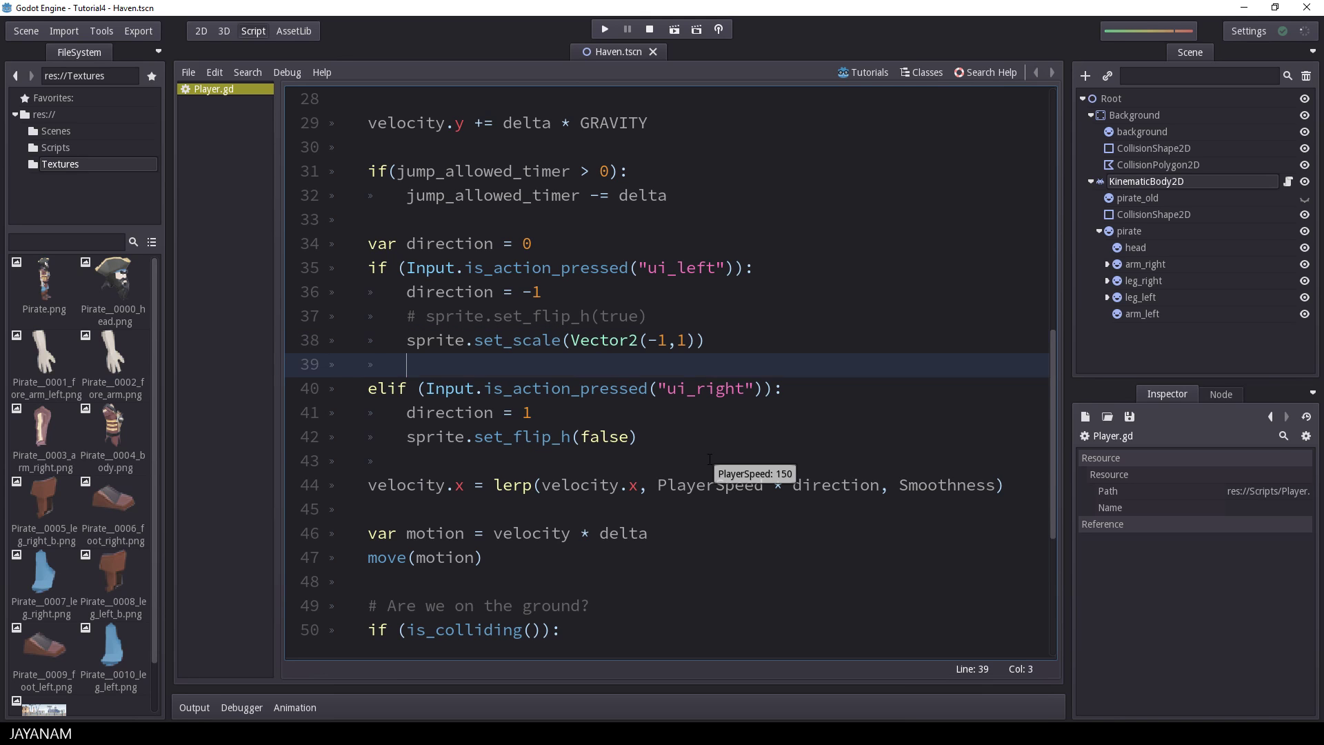
pyautogui.press('Down')
pyautogui.press('Down')
pyautogui.press('Down')
pyautogui.hotkey('shift', 'End')
pyautogui.hotkey('shift', 'Down')
pyautogui.press('Delete')
pyautogui.press('Up')
pyautogui.press('End')
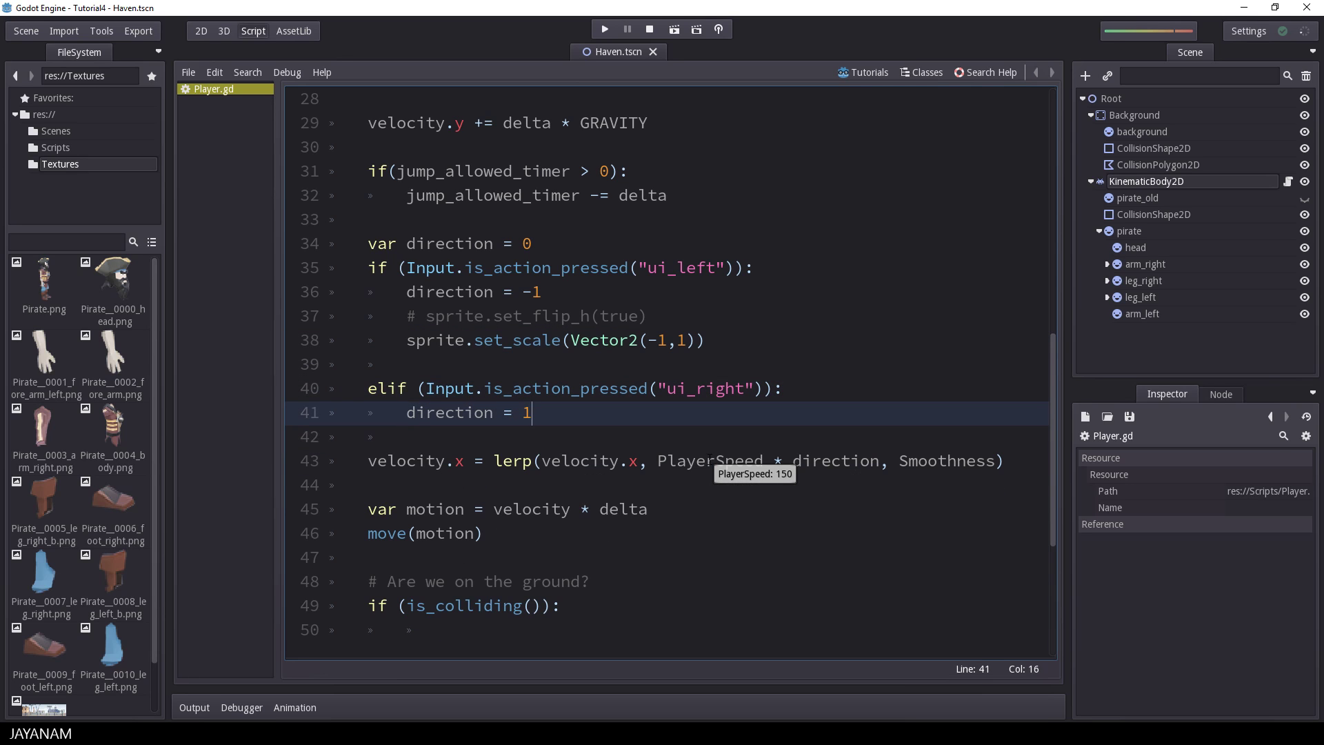
pyautogui.press('Return')
pyautogui.hotkey('ctrl', 'v')
pyautogui.press('Left')
pyautogui.press('Left')
pyautogui.press('Left')
pyautogui.press('Left')
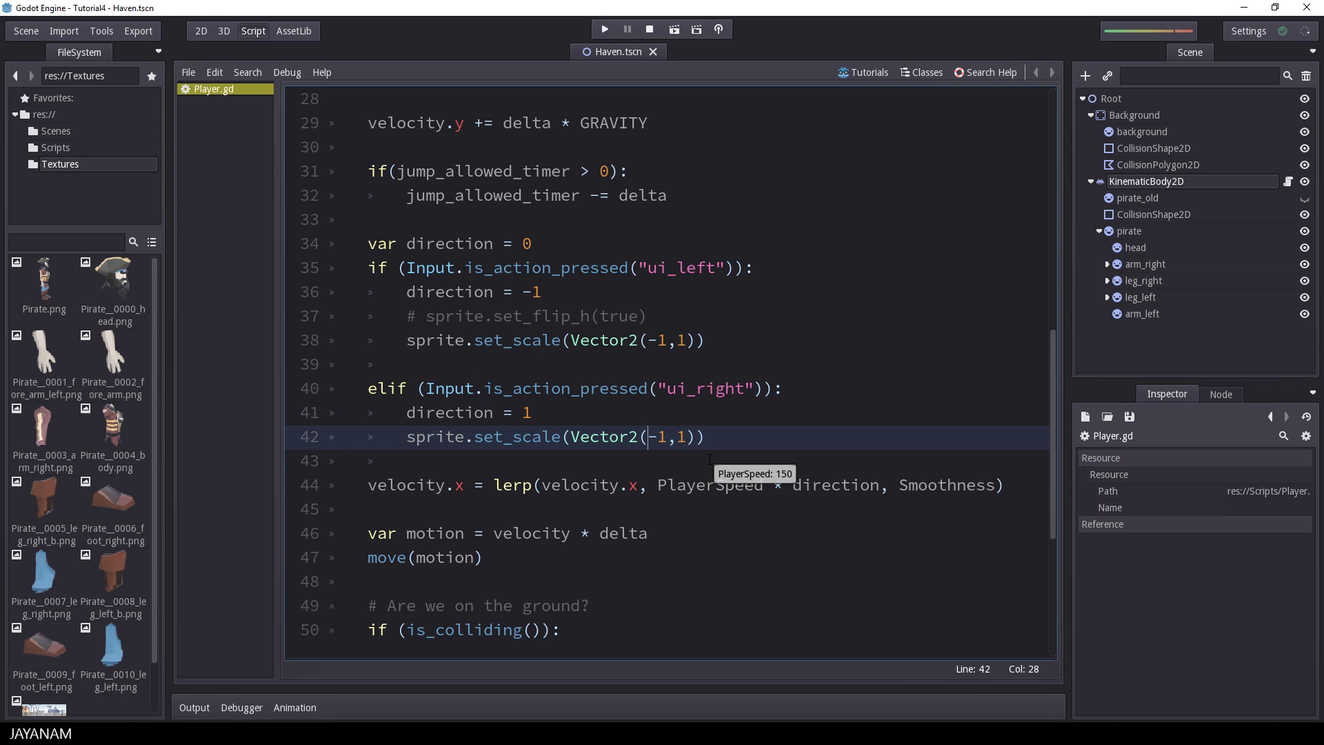
pyautogui.press('BackSpace')
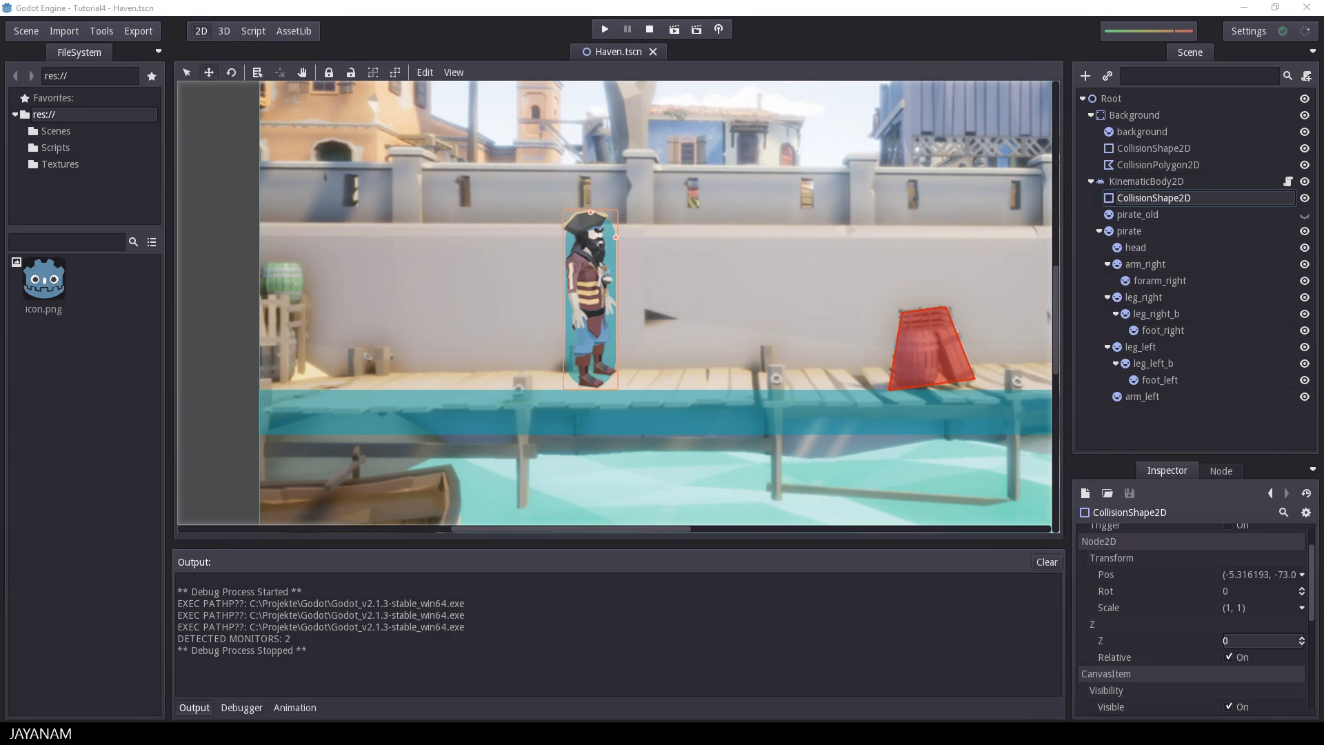
# Run the game, walk the pirate right and left, then jump to the right
pyautogui.click(604, 29)
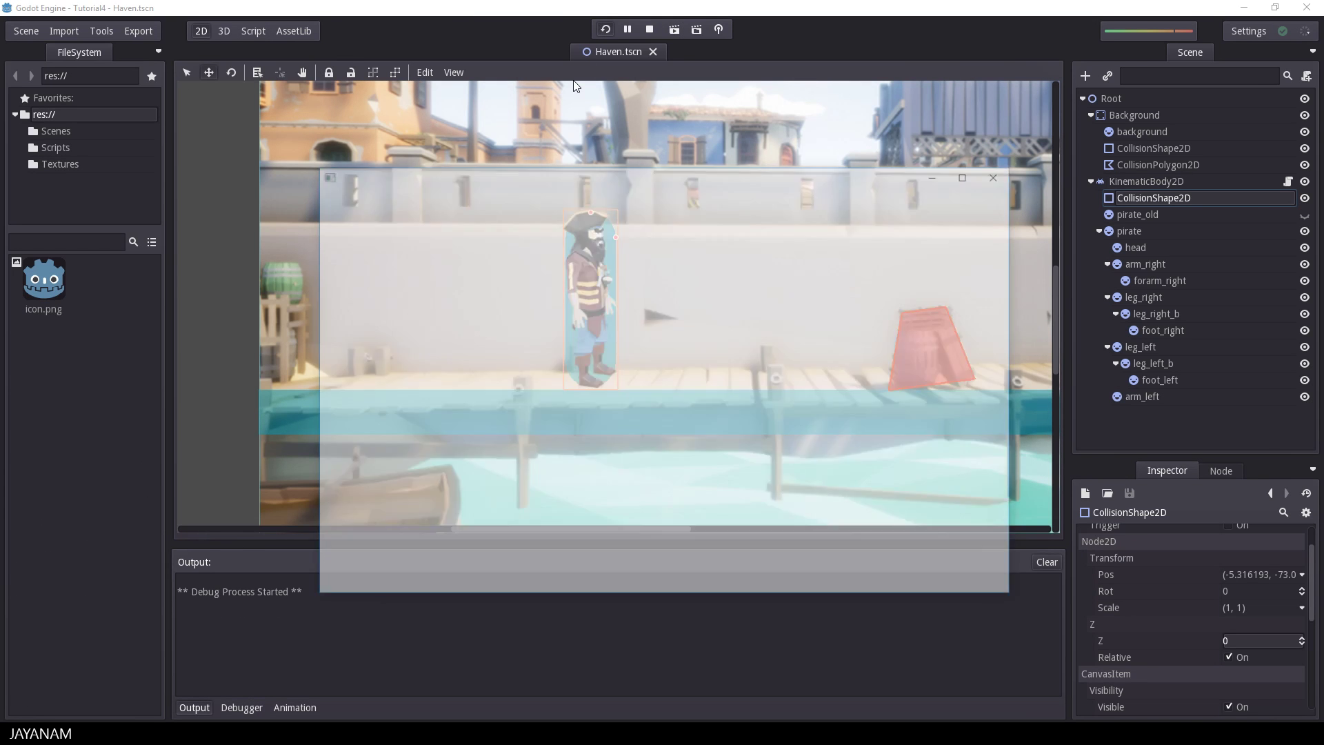
pyautogui.press('Right')
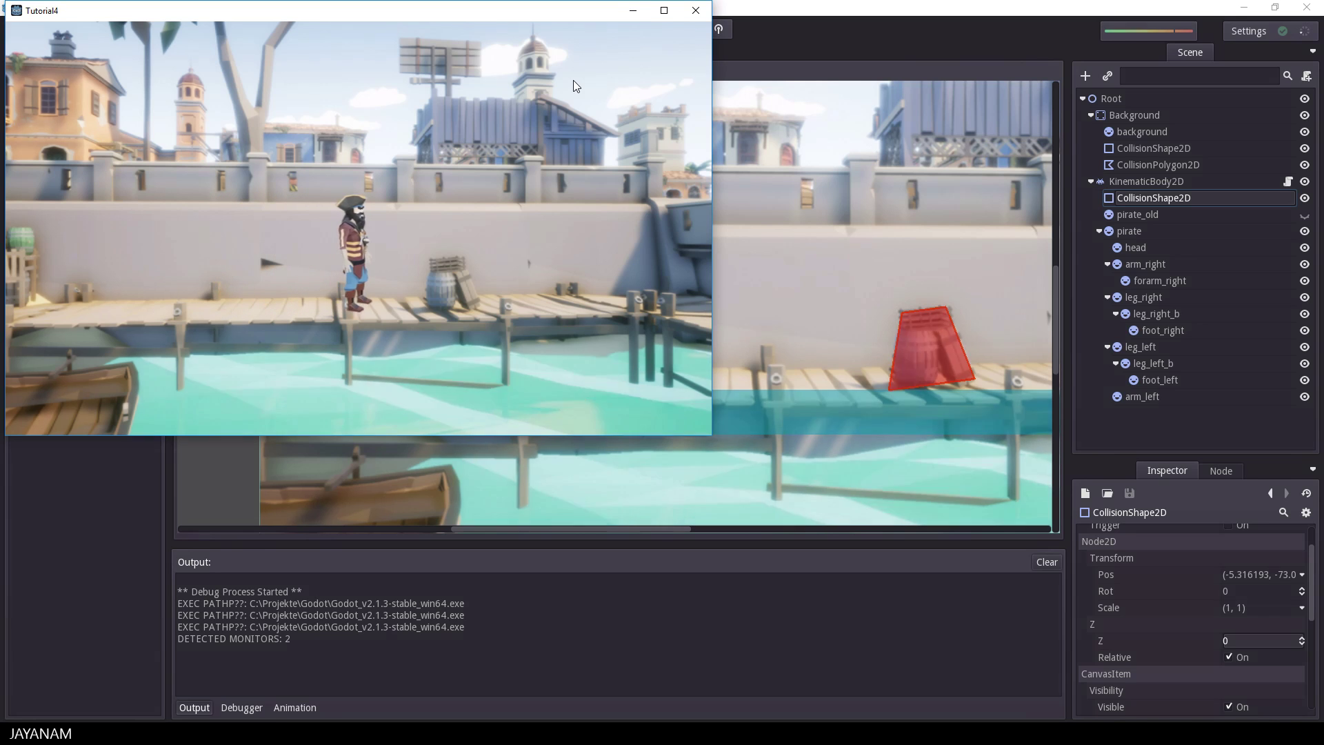
pyautogui.press('Left')
pyautogui.press('Right')
pyautogui.press('Up')
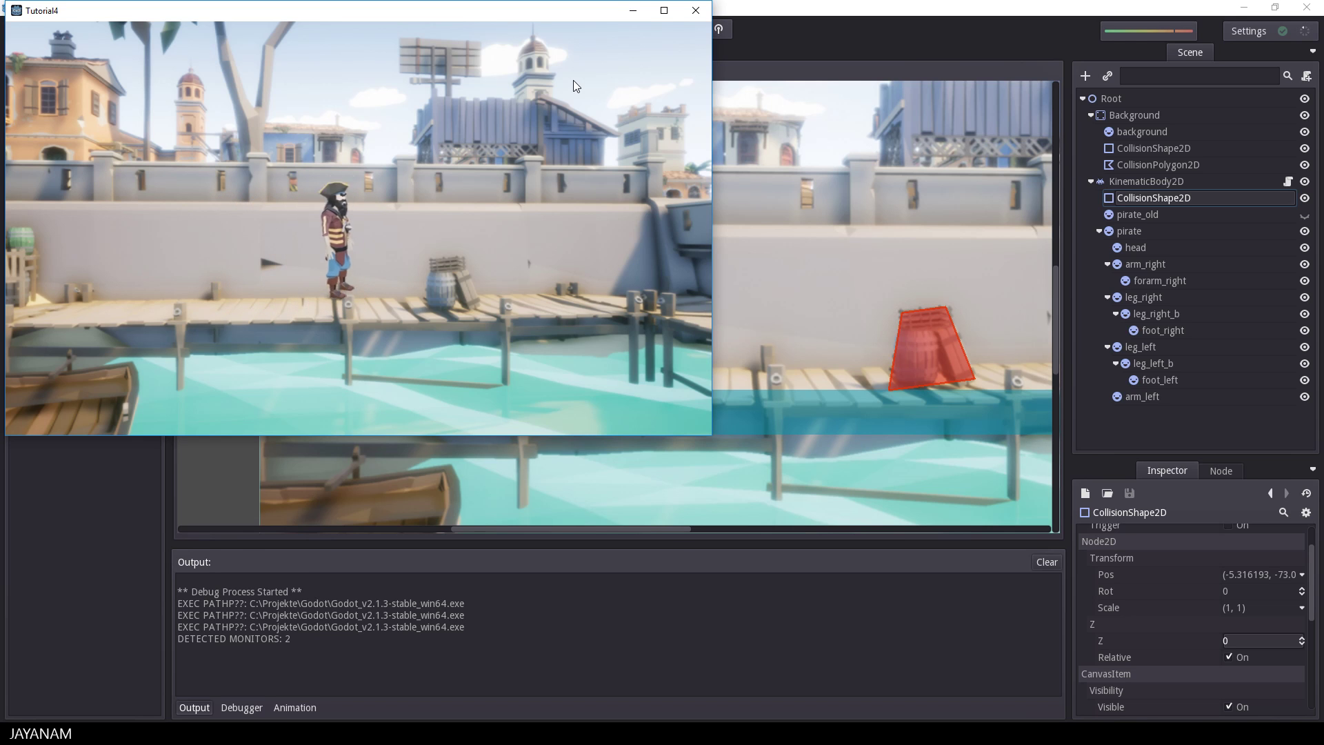
pyautogui.press('Right')
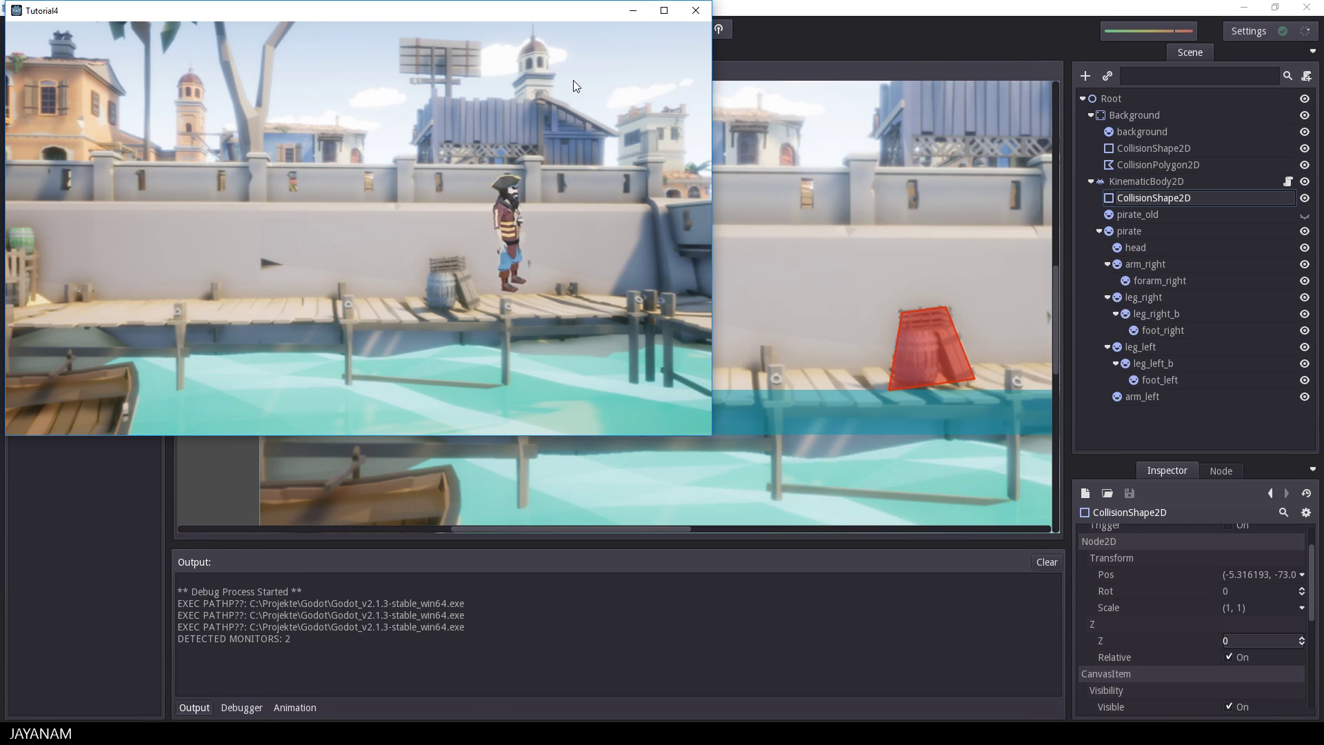
# Walk and jump the pirate leftward off the barrel, then walk right and left again
pyautogui.press('Left')
pyautogui.press('Up')
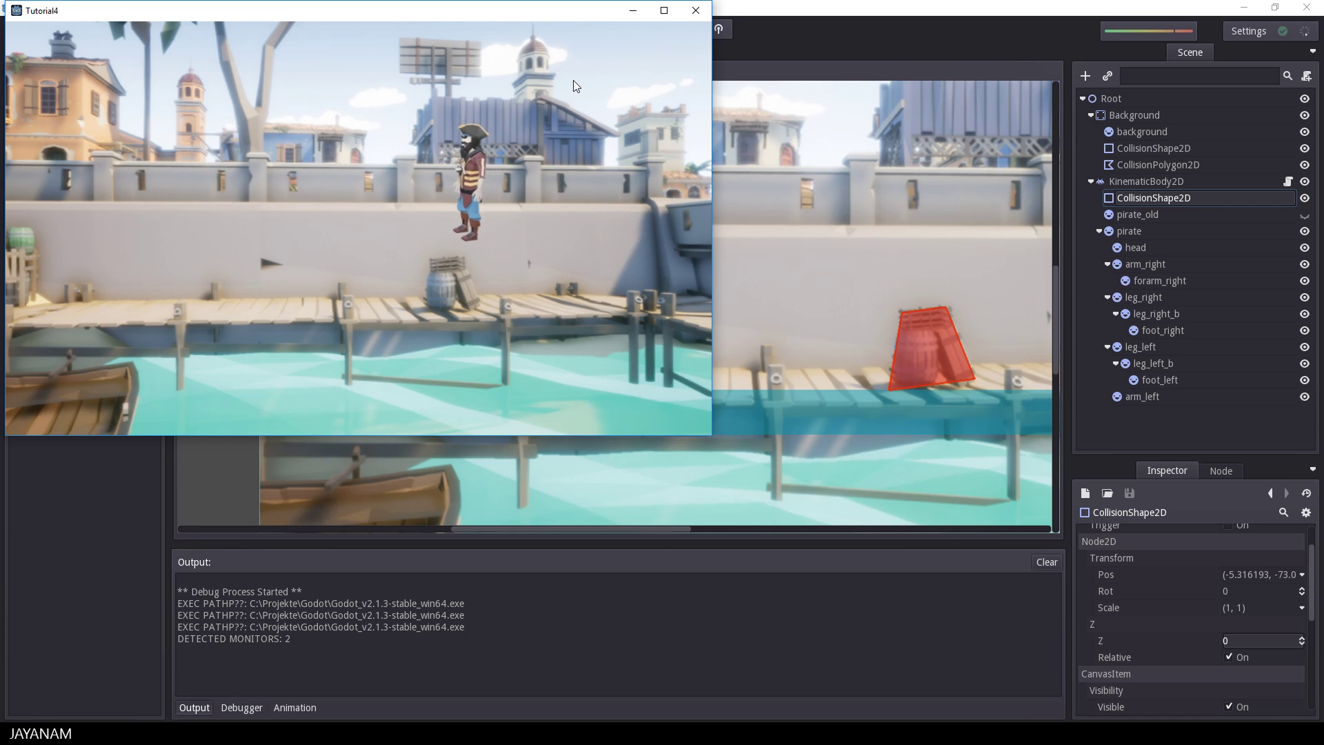
pyautogui.press('Up')
pyautogui.press('Left')
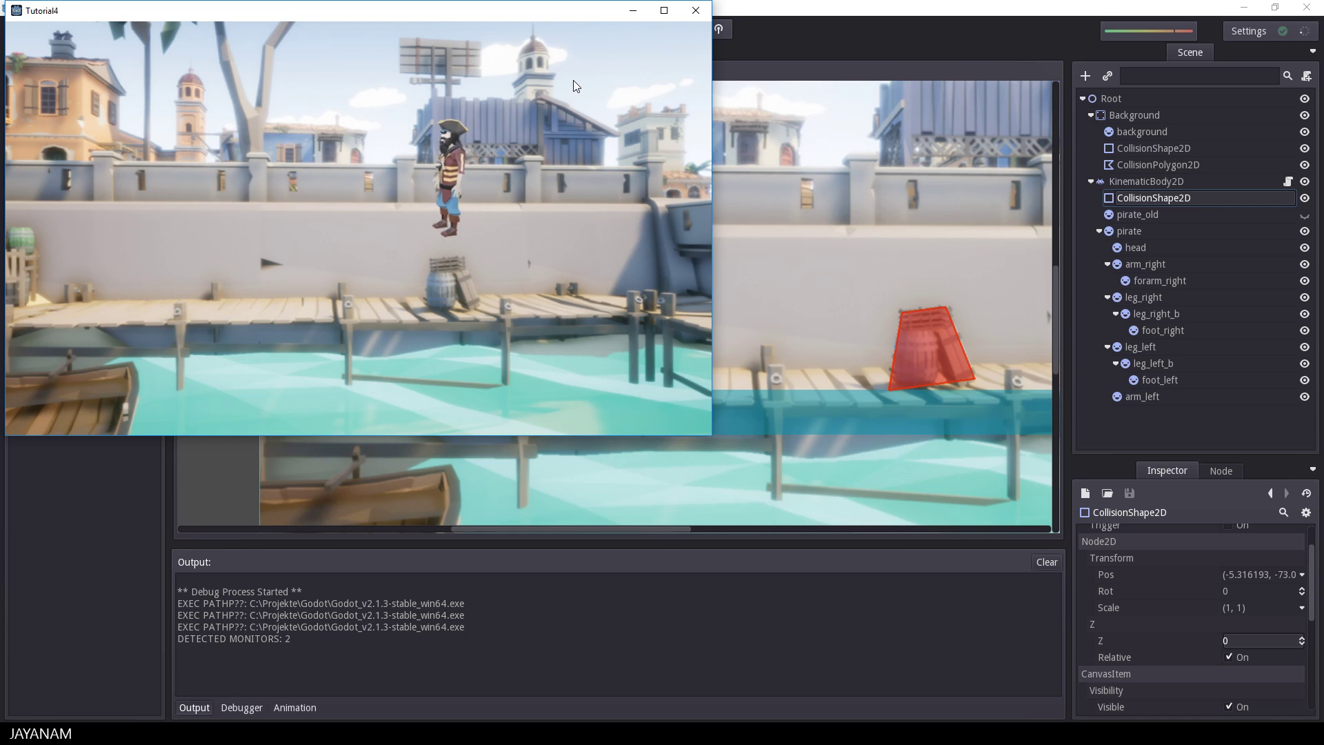
pyautogui.press('Up')
pyautogui.press('Left')
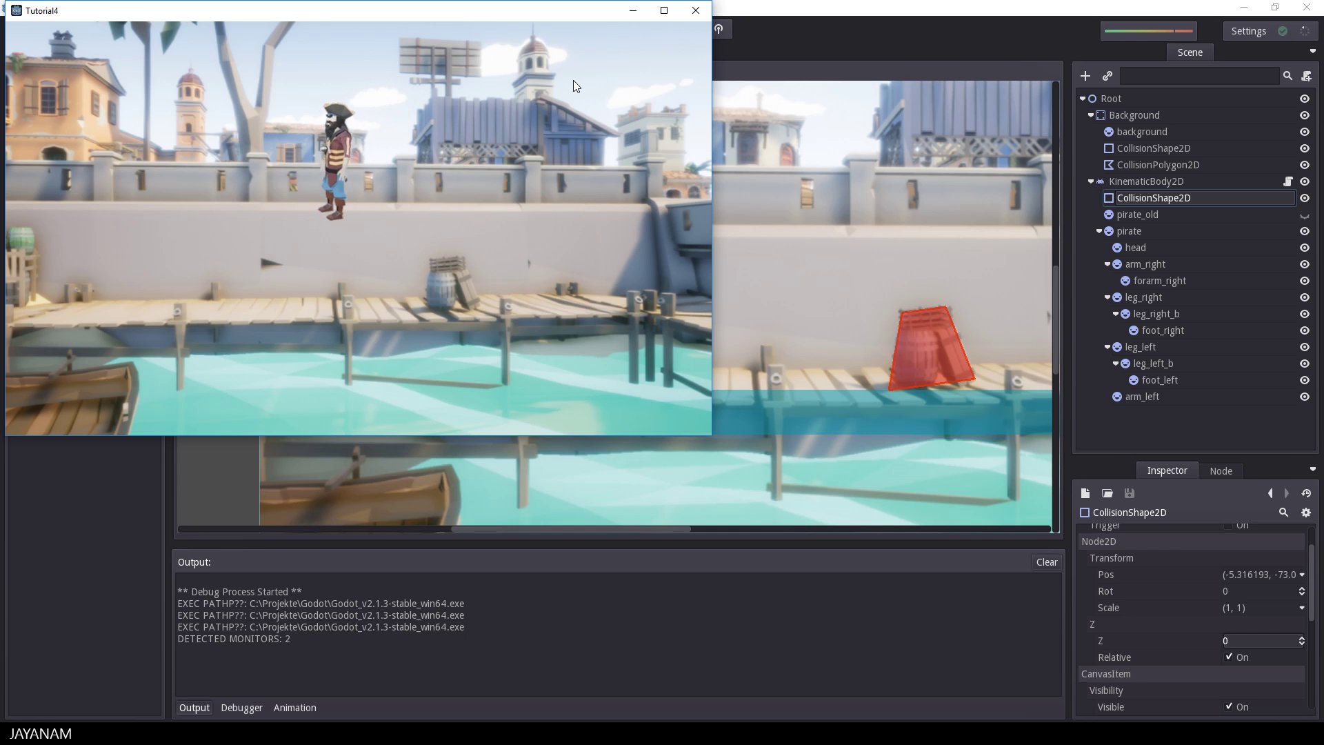
pyautogui.press('Right')
pyautogui.press('Left')
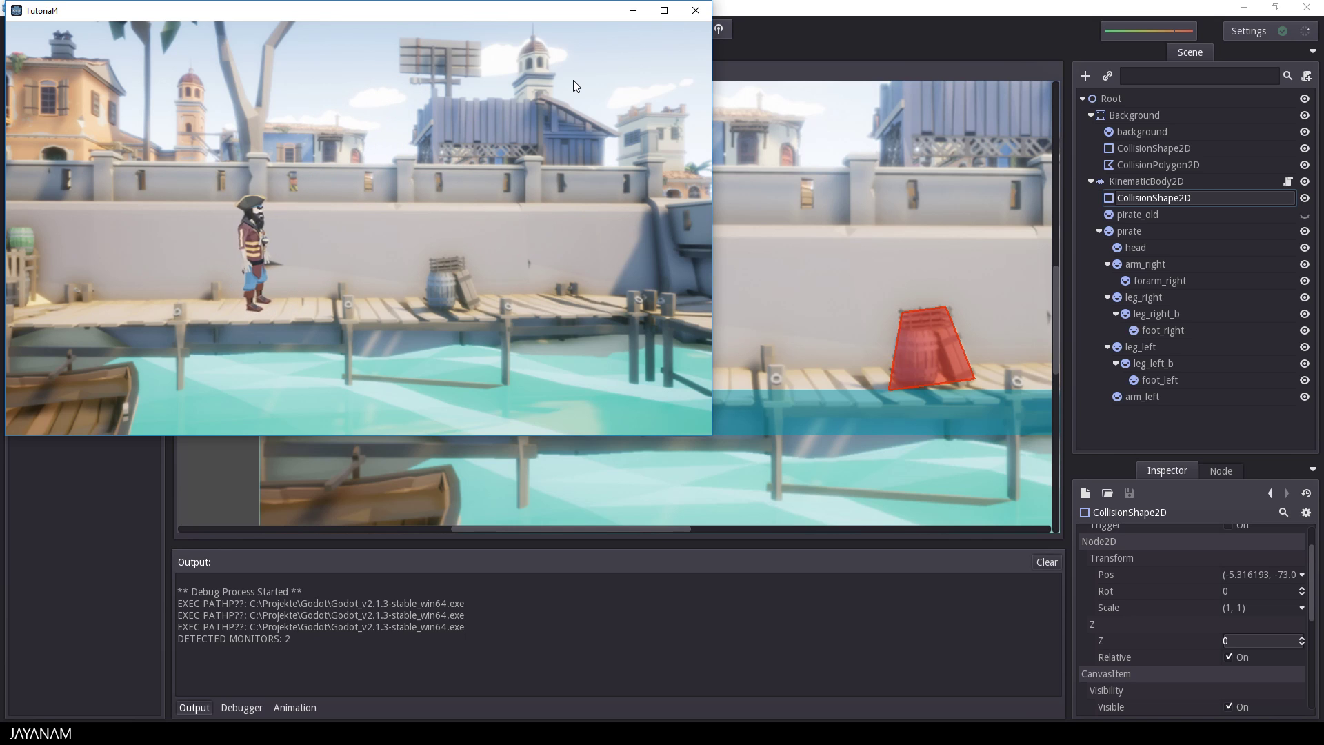